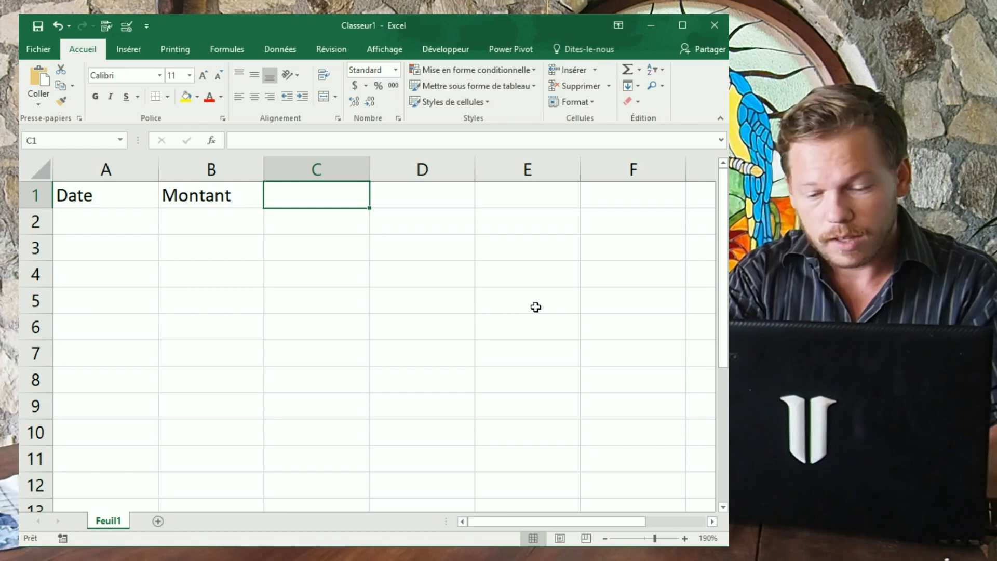
Step: Complete the header row with Description in C1, Type in D1 and Importance in E1
key("Tab")
type("Ma")
key("BackSpace")
key("BackSpace")
type("Ty")
right_click(537, 307)
type("e")
key("BackSpace")
left_click(418, 192)
type("Type")
key("Tab")
type("Importance")
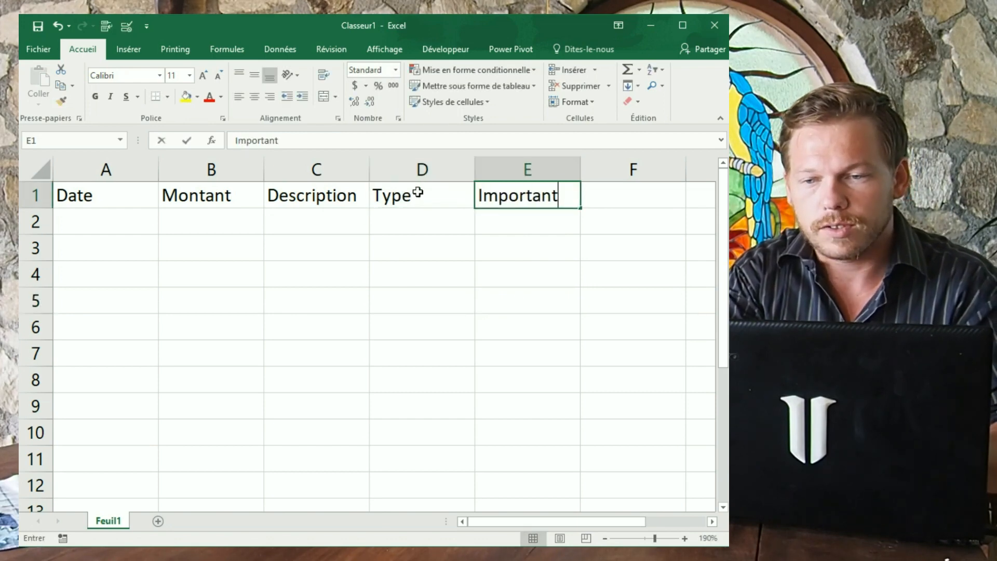
key("Return")
Step: Enter the date 2018-07-09 in A2 and the amount 24 in B2
left_click_drag(78, 196, 447, 221)
left_click(128, 222)
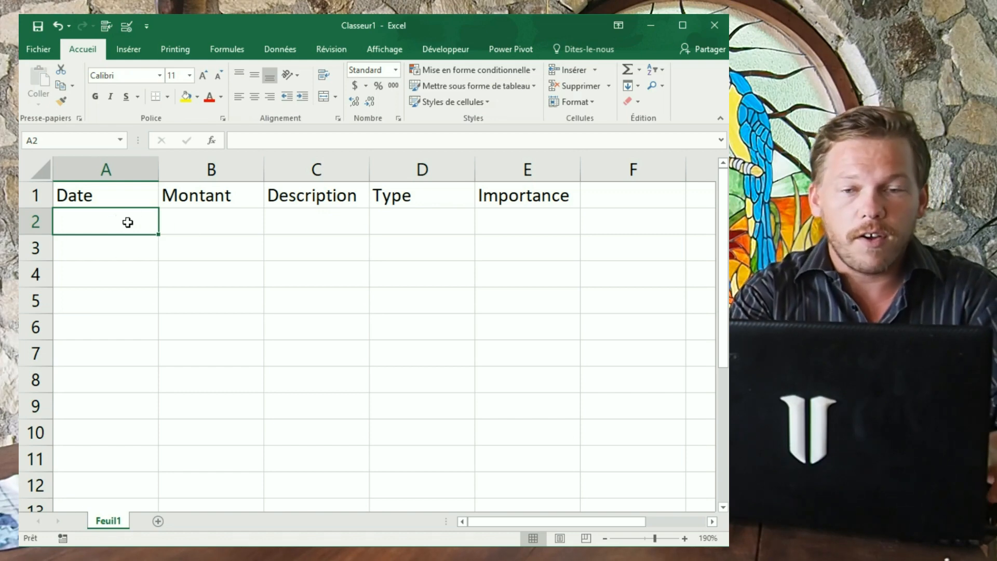
type("2018-07-09")
key("Tab")
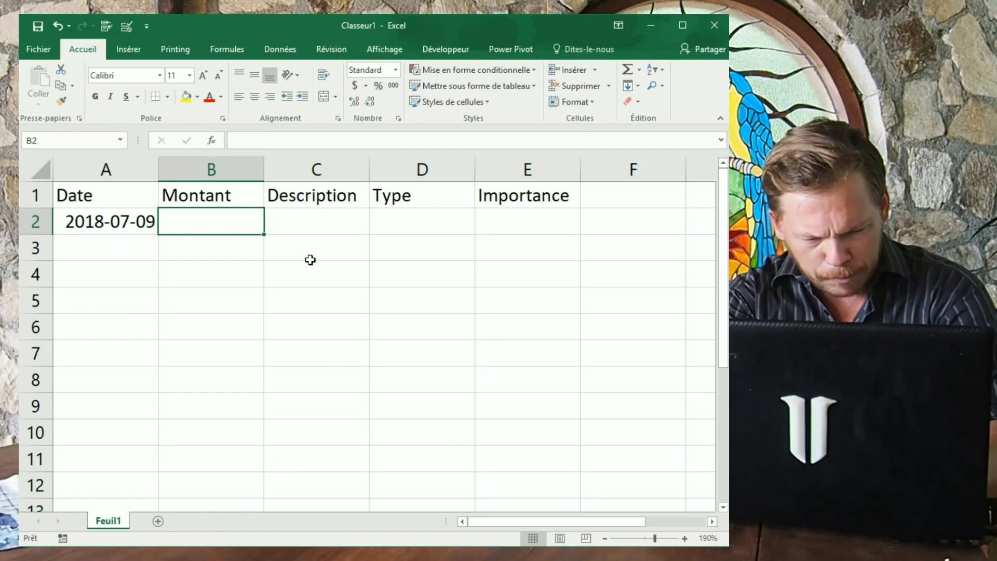
type("24")
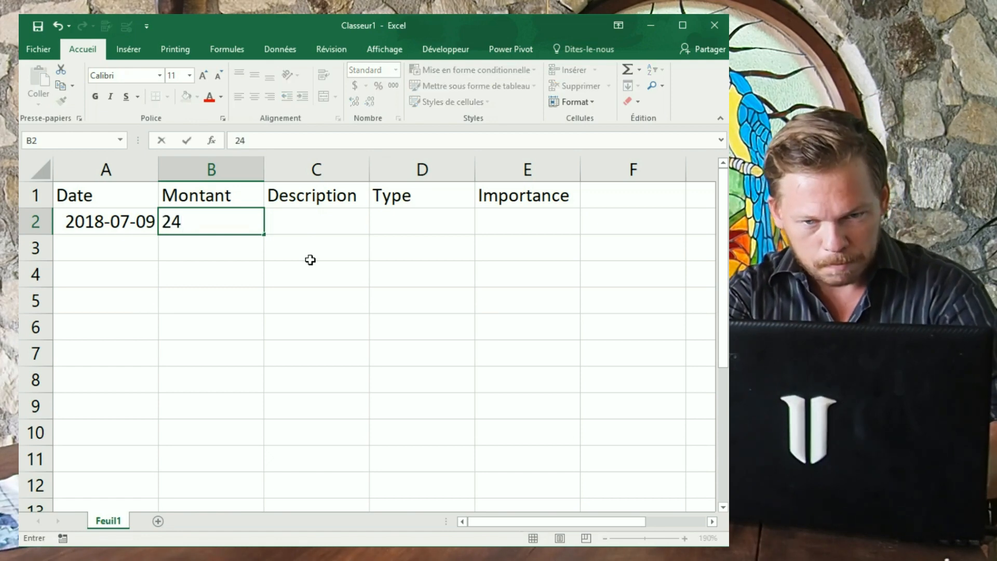
key("ctrl+Return")
key("Tab")
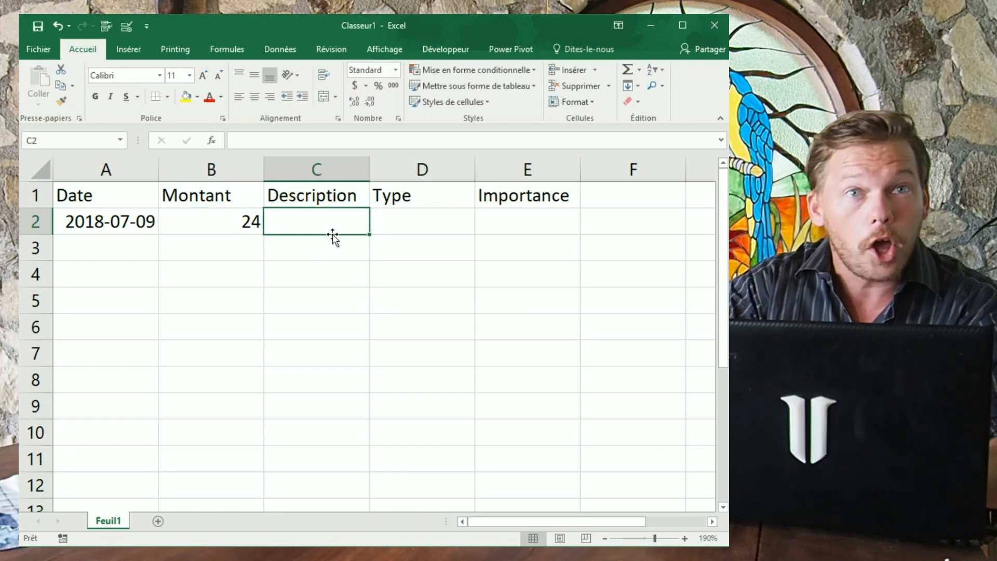
Step: Apply the dollar accounting format to the amount in B2 and enter Café as the description in C2
left_click(224, 228)
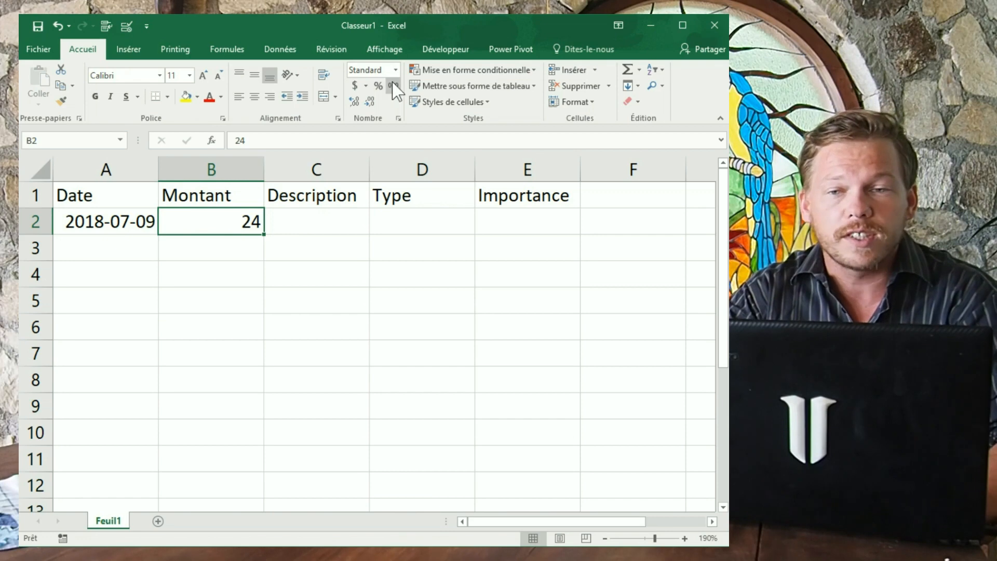
left_click(356, 87)
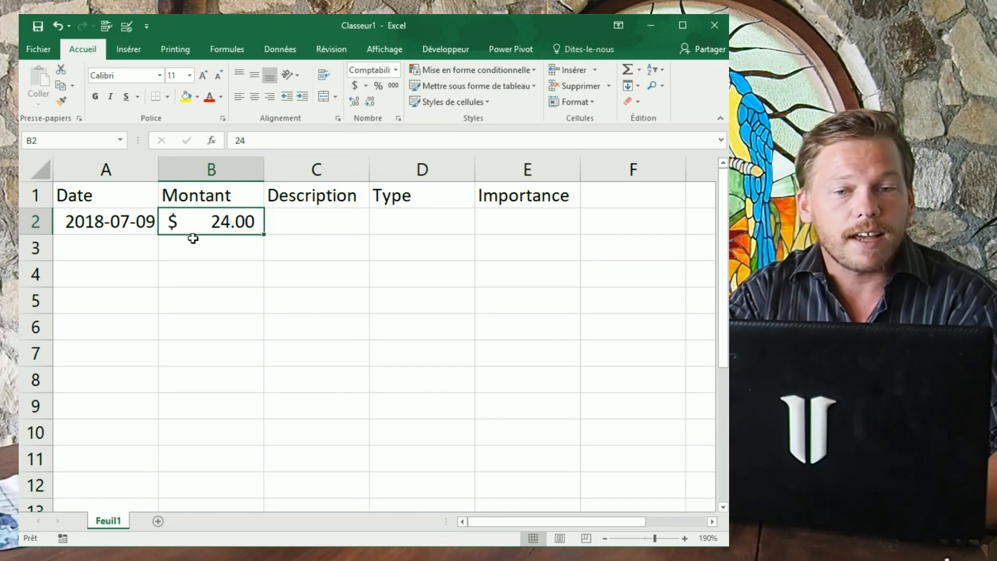
left_click(358, 223)
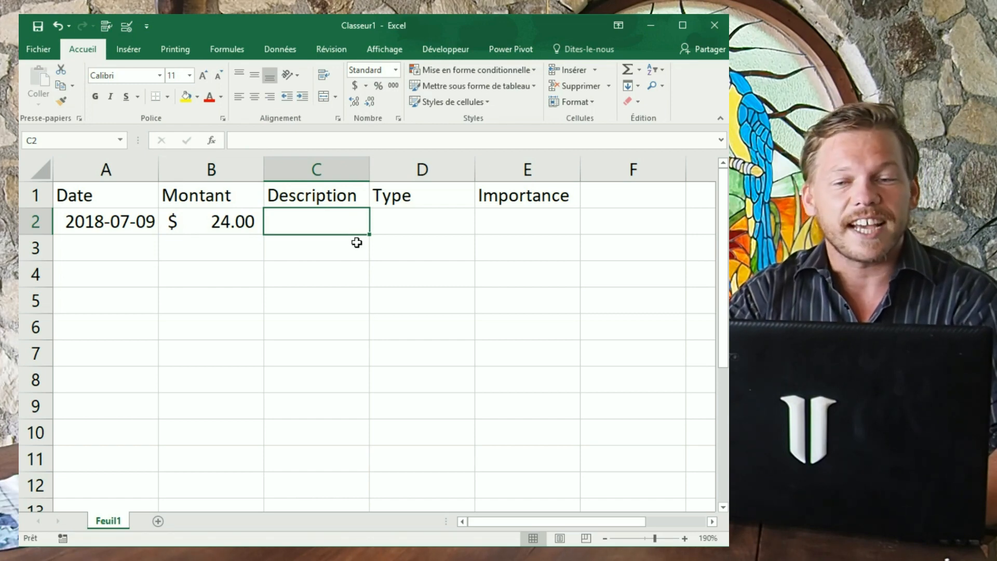
type("Café")
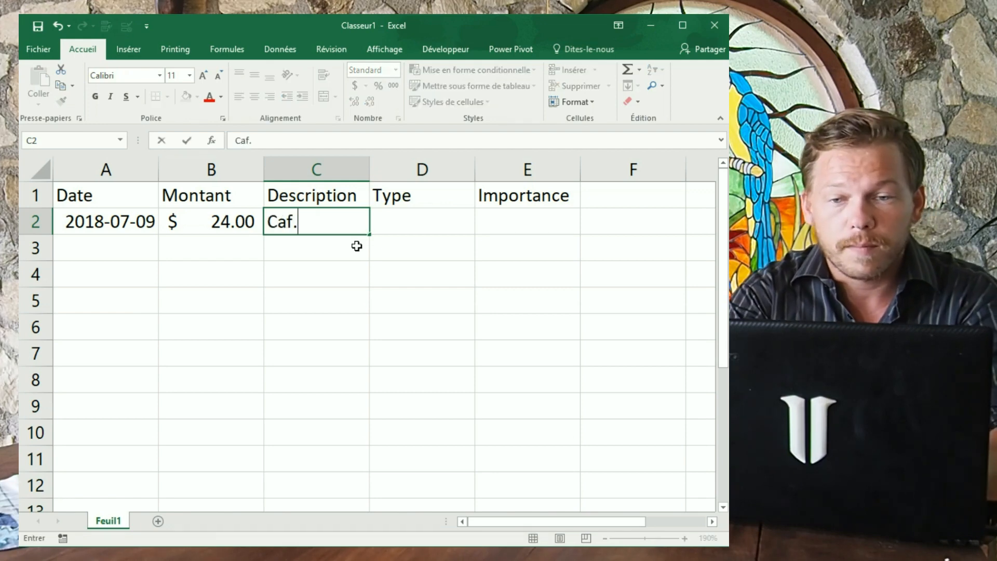
key("Tab")
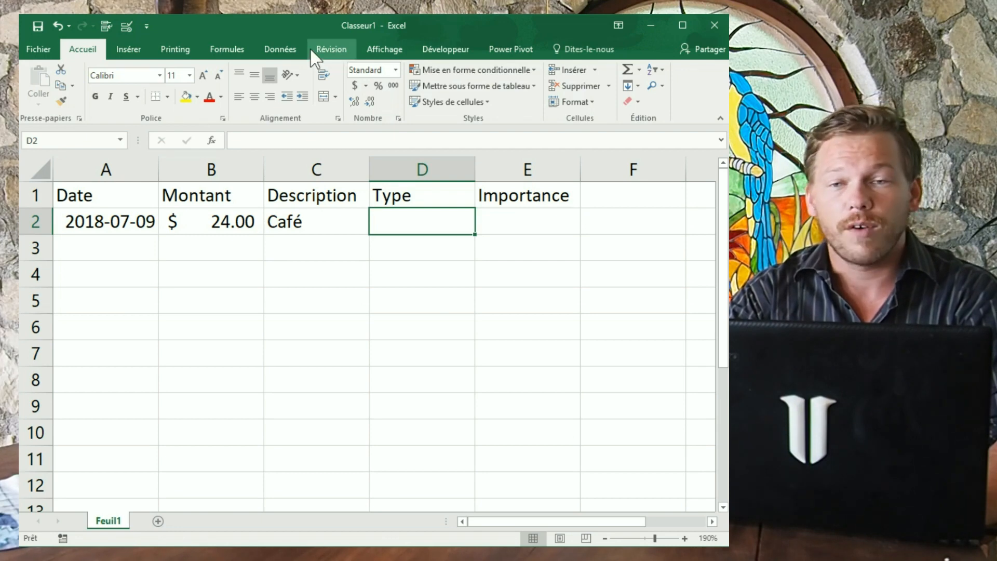
Step: Set up data validation on the Type cell D2, allowing values from a list (Liste)
left_click(286, 50)
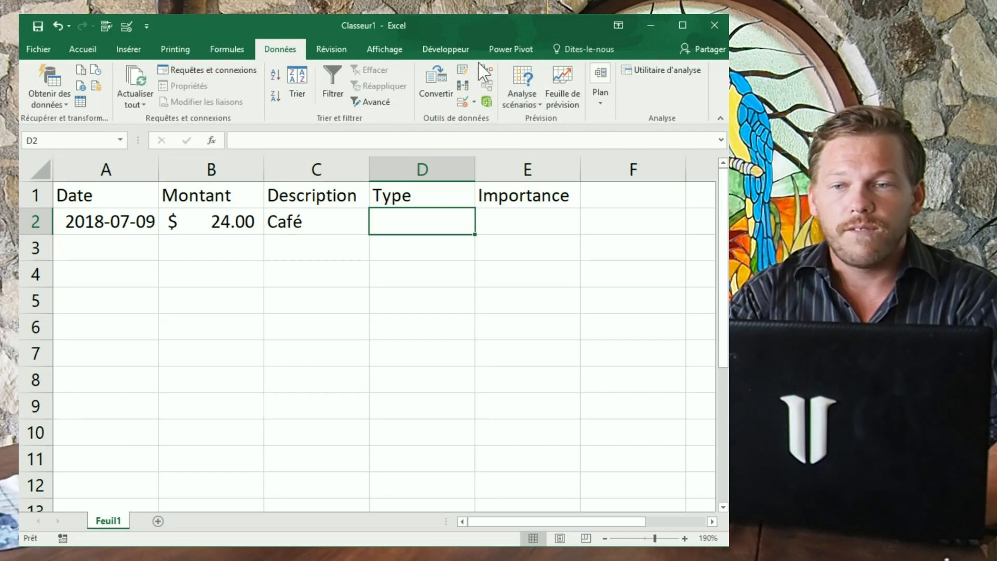
left_click(462, 103)
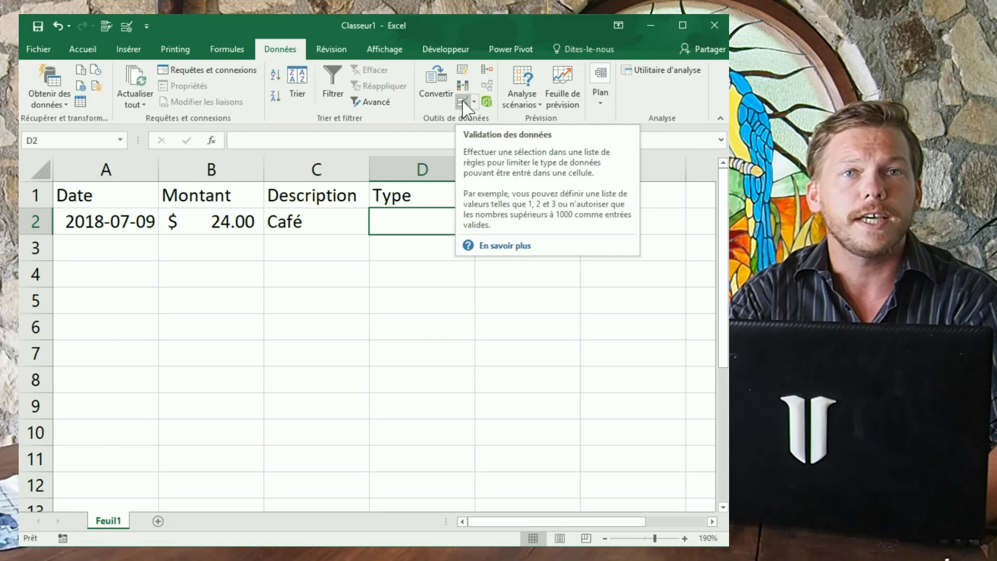
left_click(462, 102)
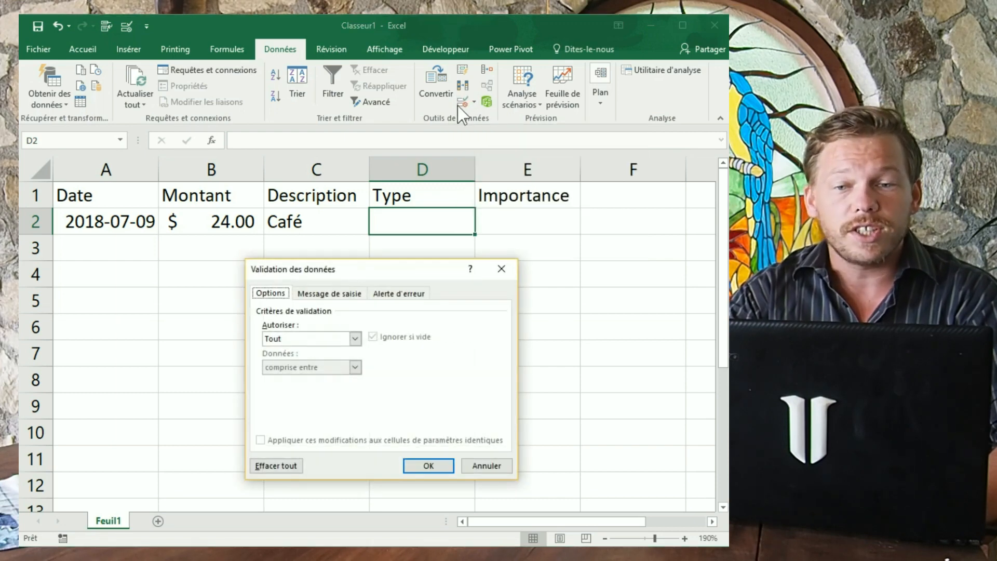
left_click_drag(339, 267, 343, 151)
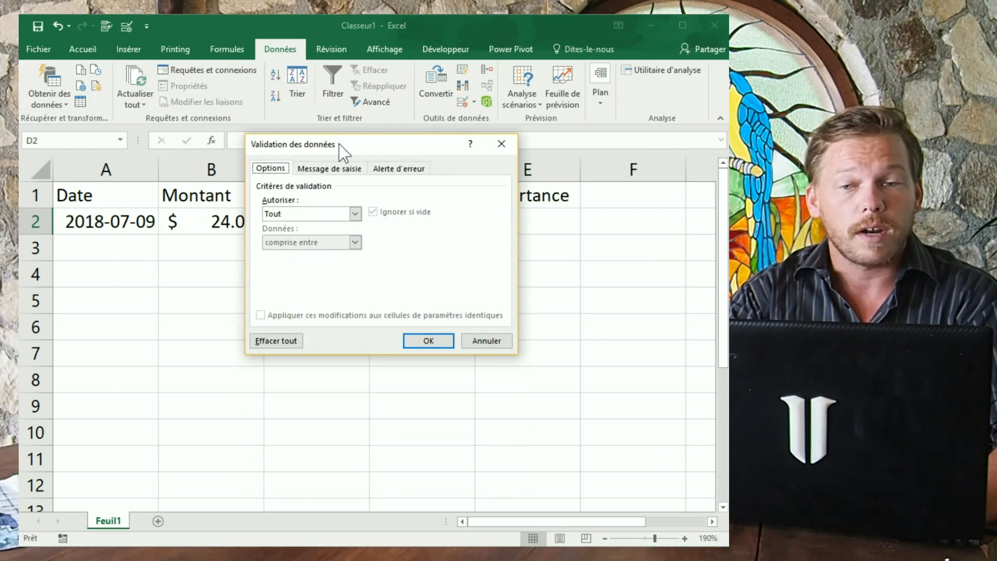
left_click(286, 216)
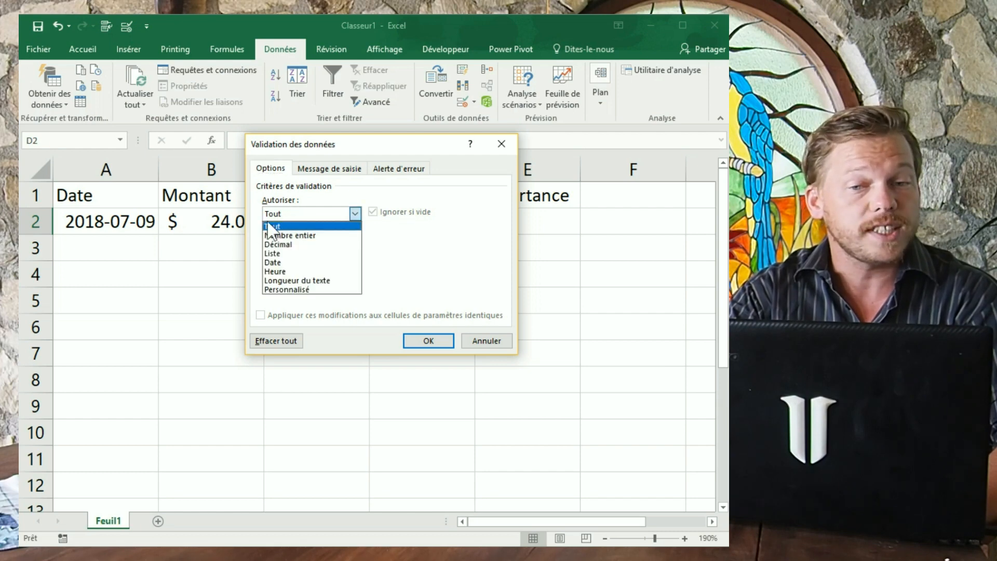
left_click(285, 253)
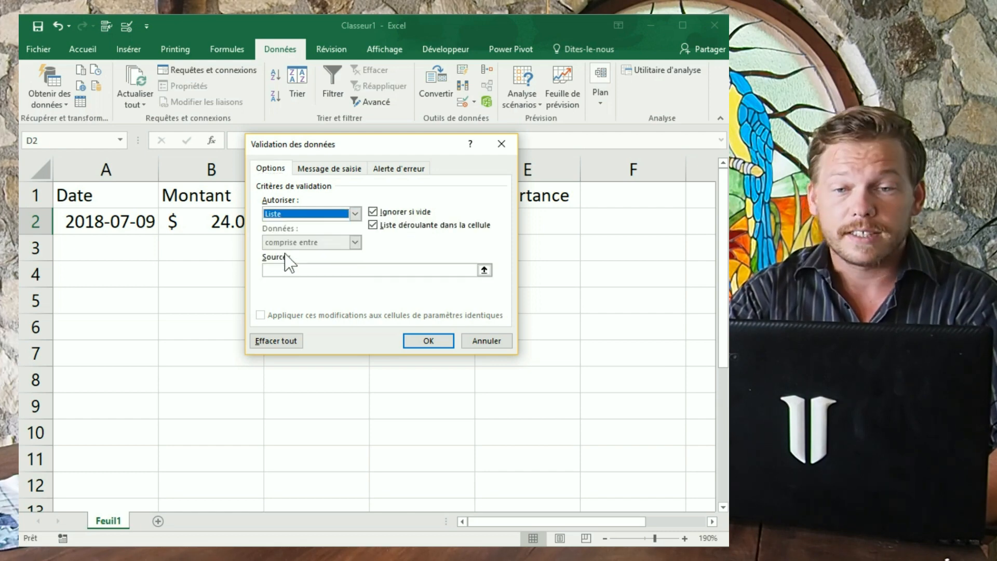
Step: Set the validation list source for D2 to Nourriture, Transport, Habitation, Facture, Loisirs, Autres and apply the rule
left_click(322, 269)
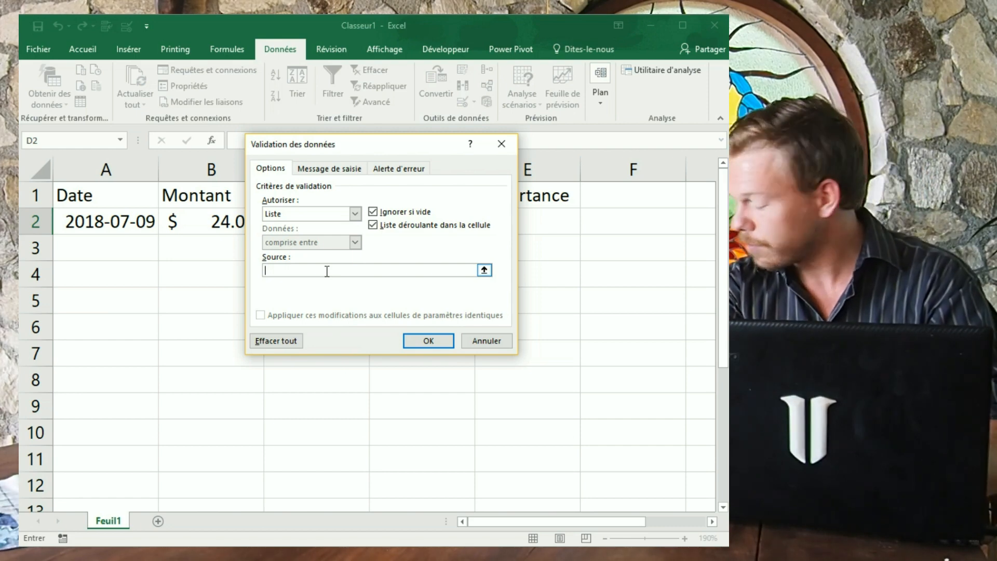
type("Nourriture, ")
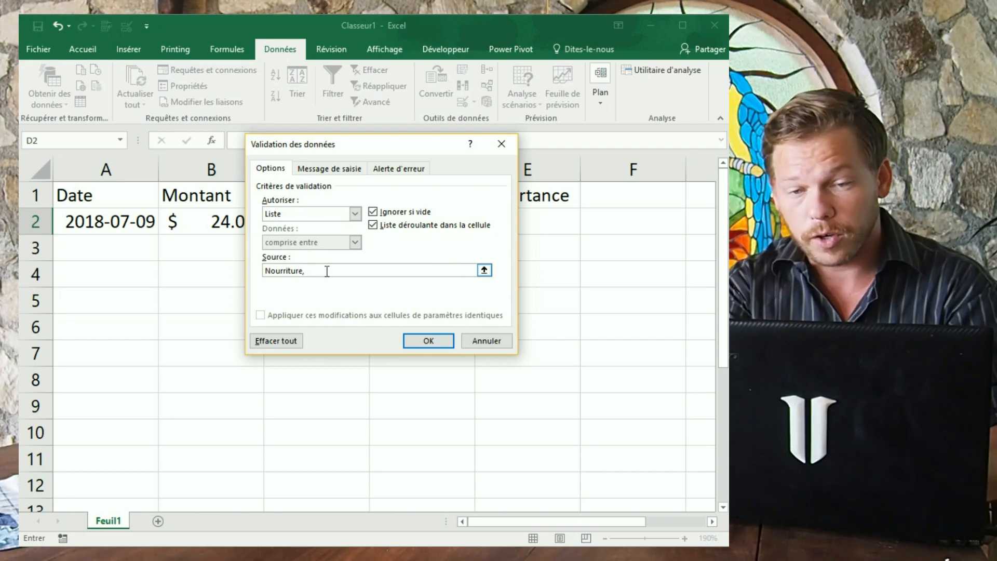
type("Transpo")
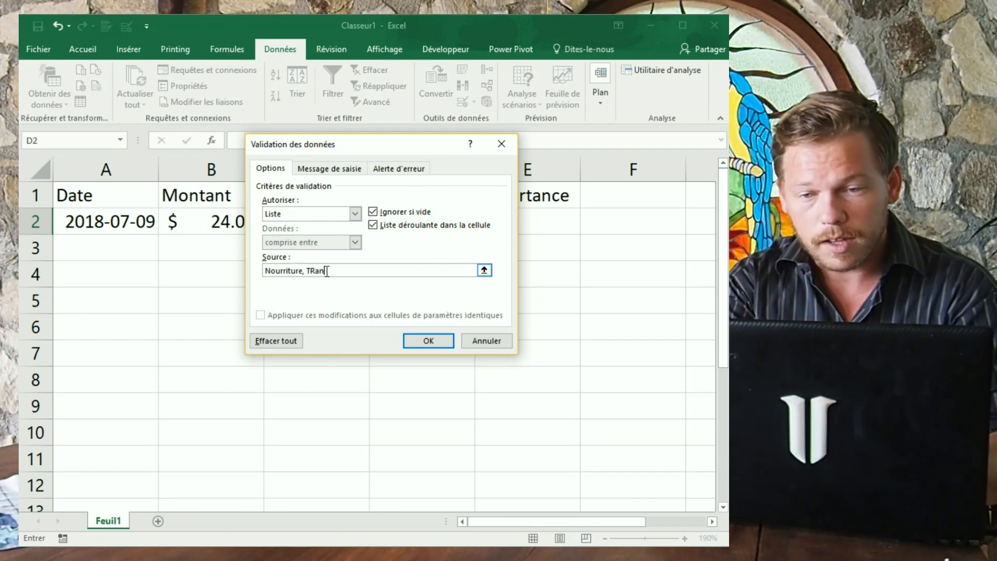
type("rt,")
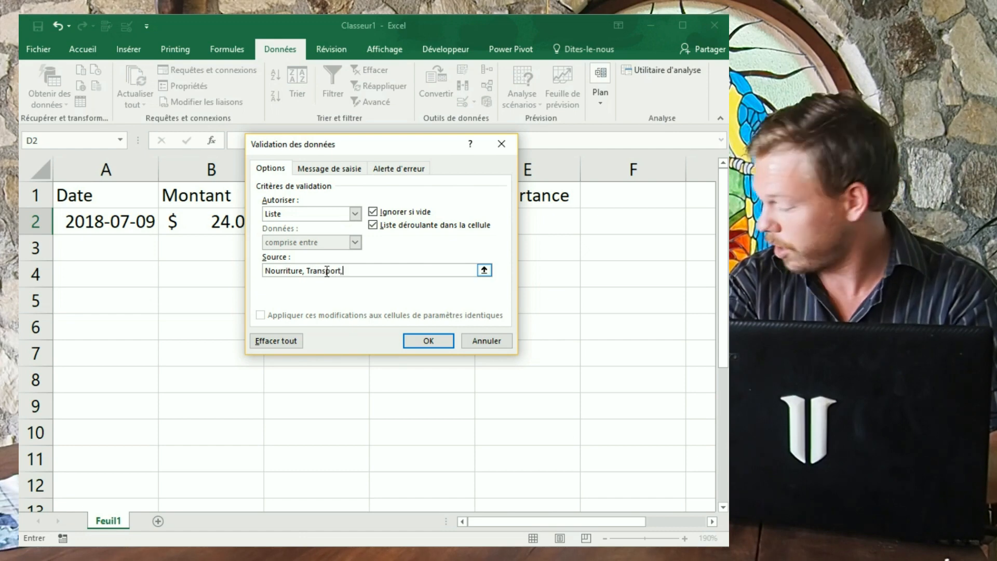
type(" Habitati")
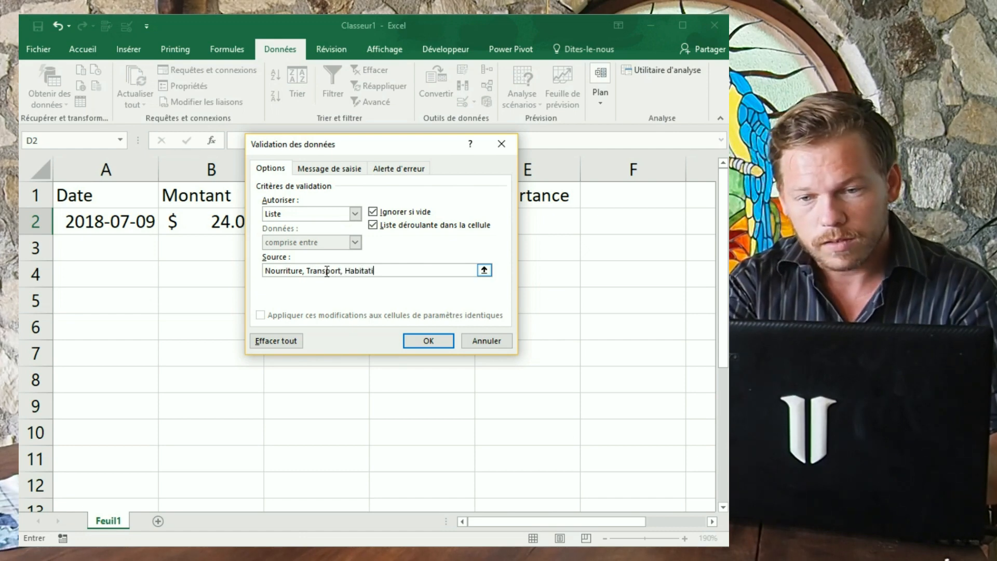
type("on, Fact")
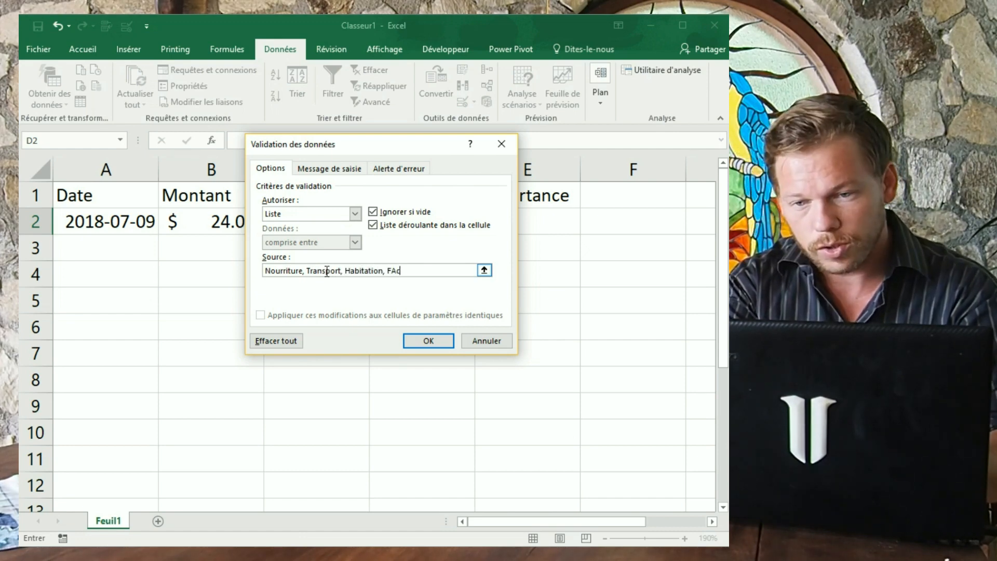
type("ure, ")
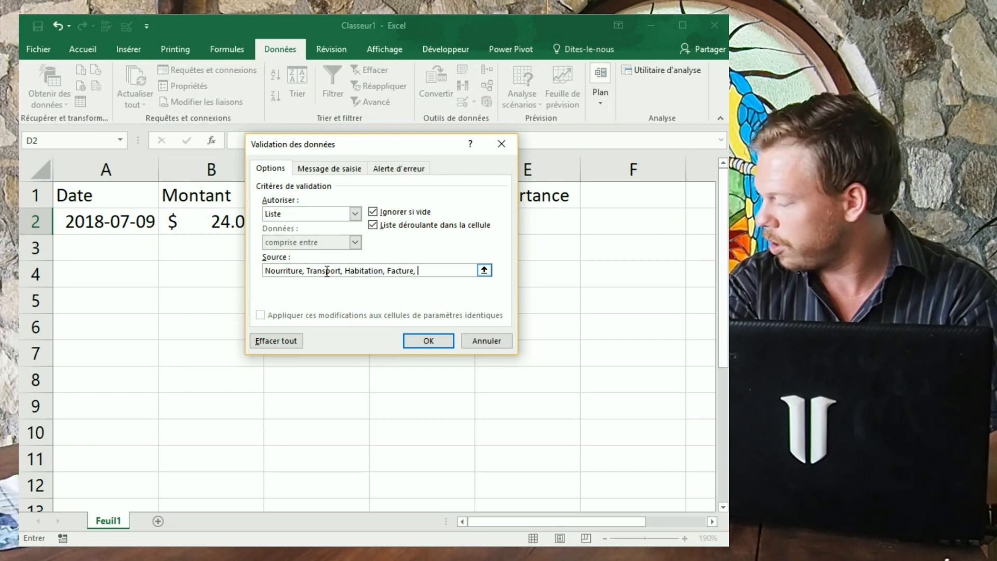
type("Loisirs, ")
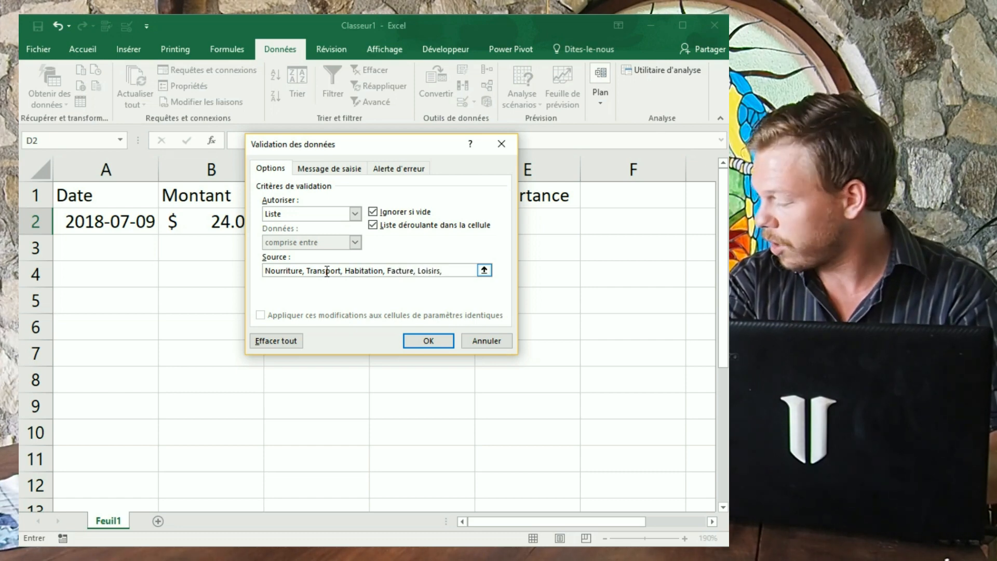
type("Autres")
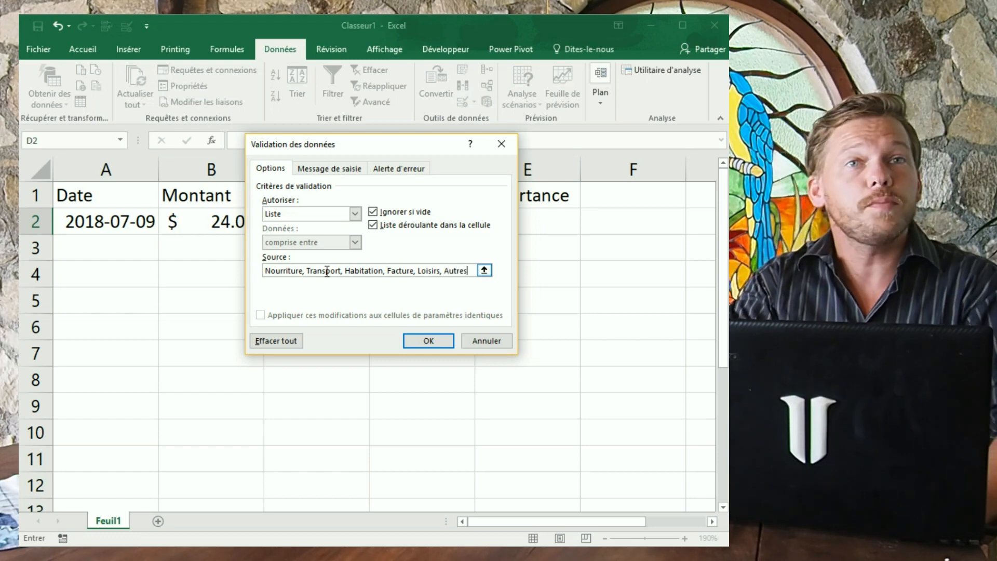
left_click(427, 341)
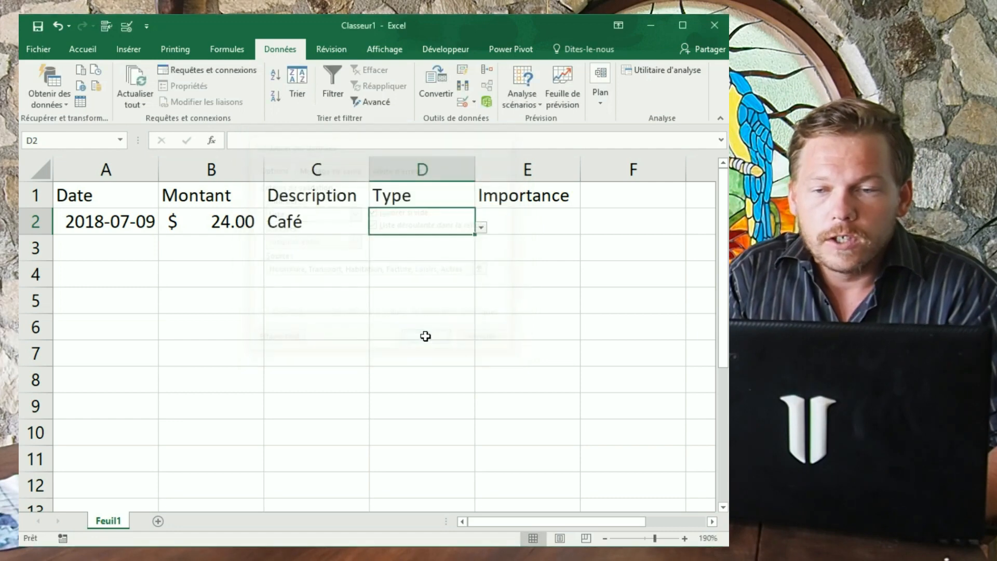
Step: Choose Nourriture as the type of the expense in D2
left_click(482, 227)
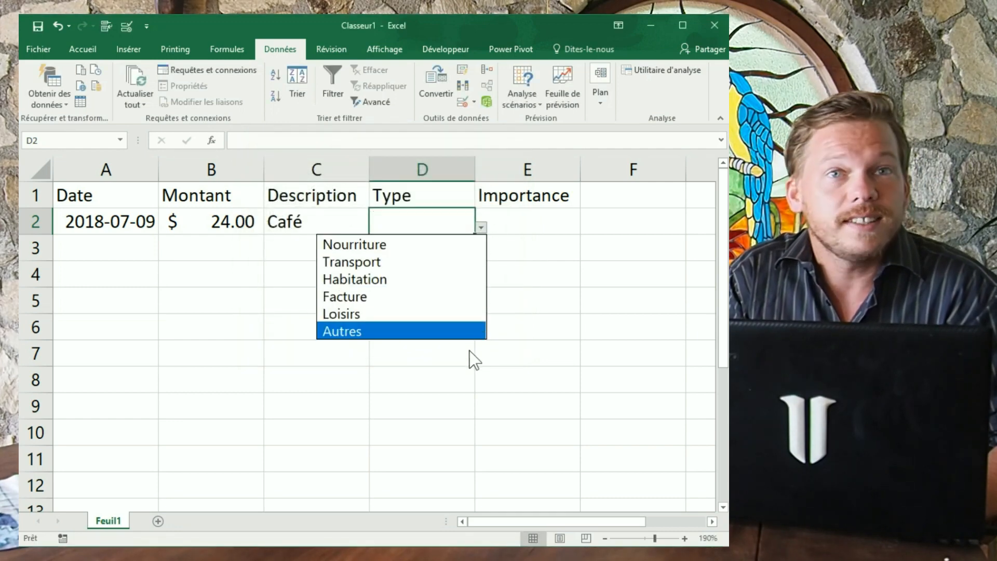
key("Escape")
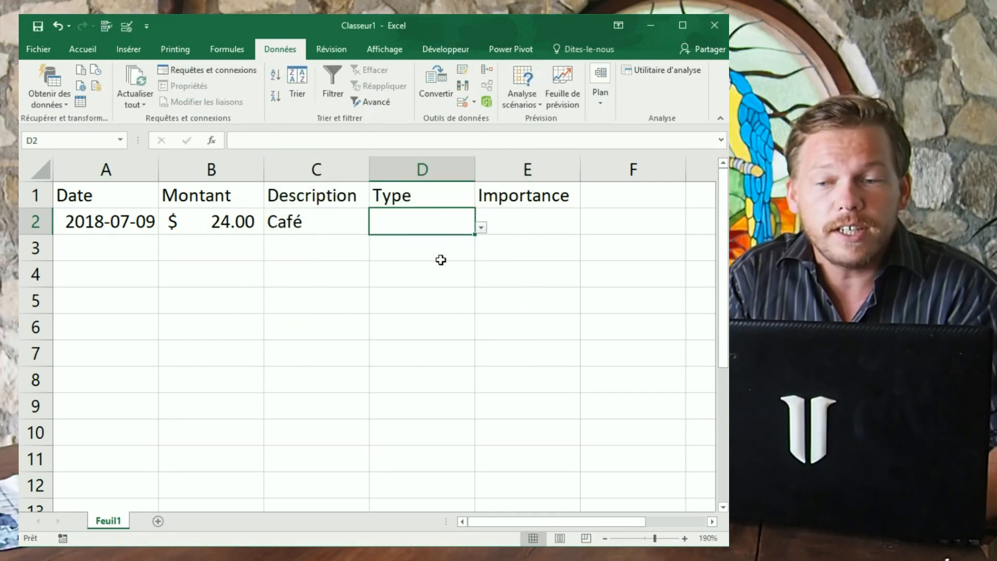
left_click(480, 228)
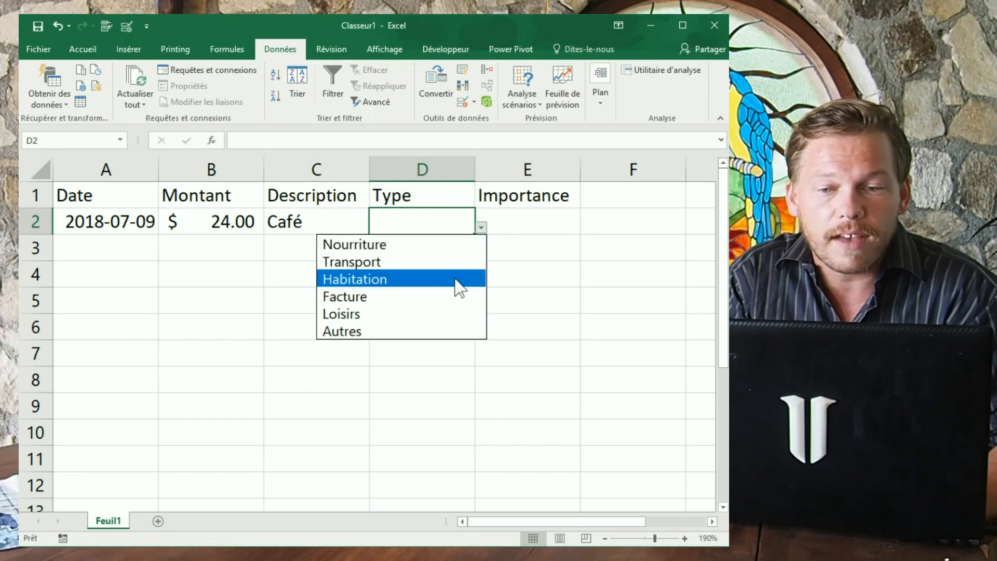
left_click(451, 249)
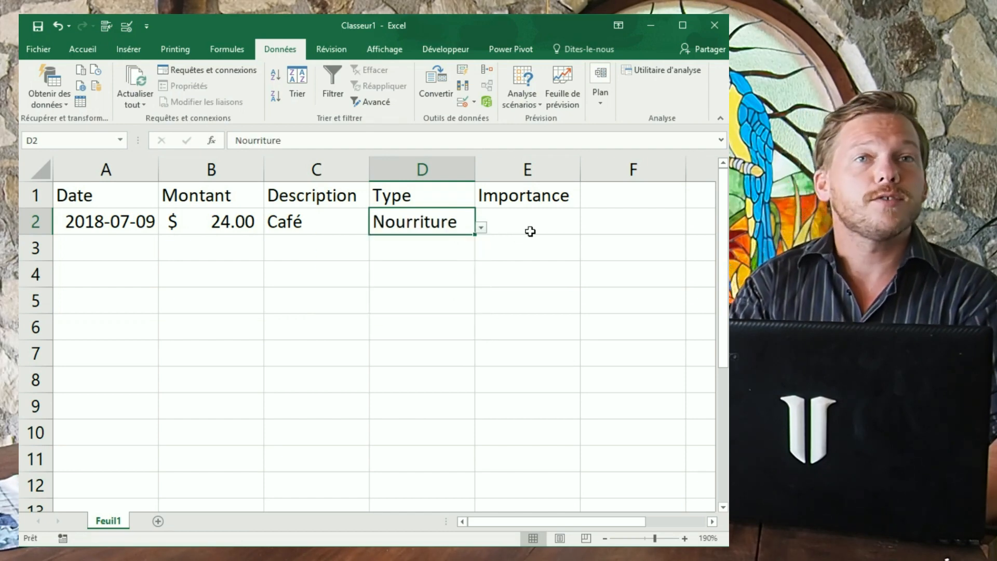
Step: Restrict the Importance cell E2 with a validation list (Liste) of Primaire, Secondaire, Tertiaire
left_click(530, 231)
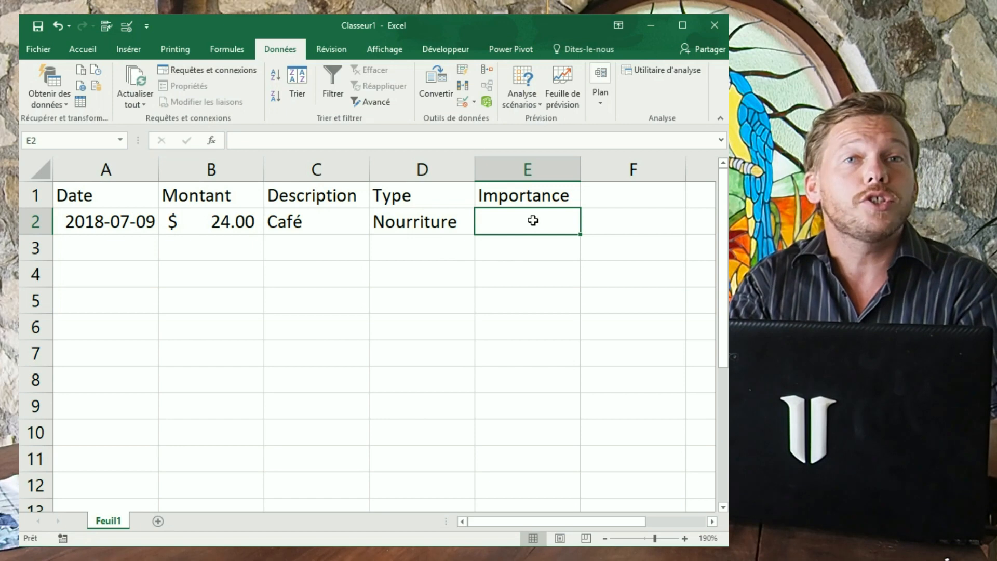
left_click(462, 102)
left_click(289, 214)
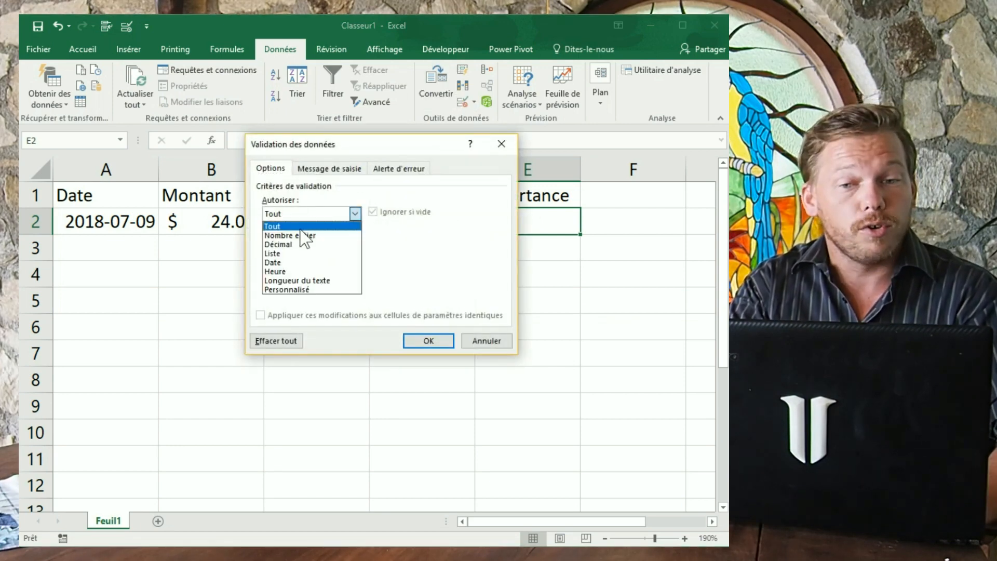
left_click(297, 254)
left_click(307, 269)
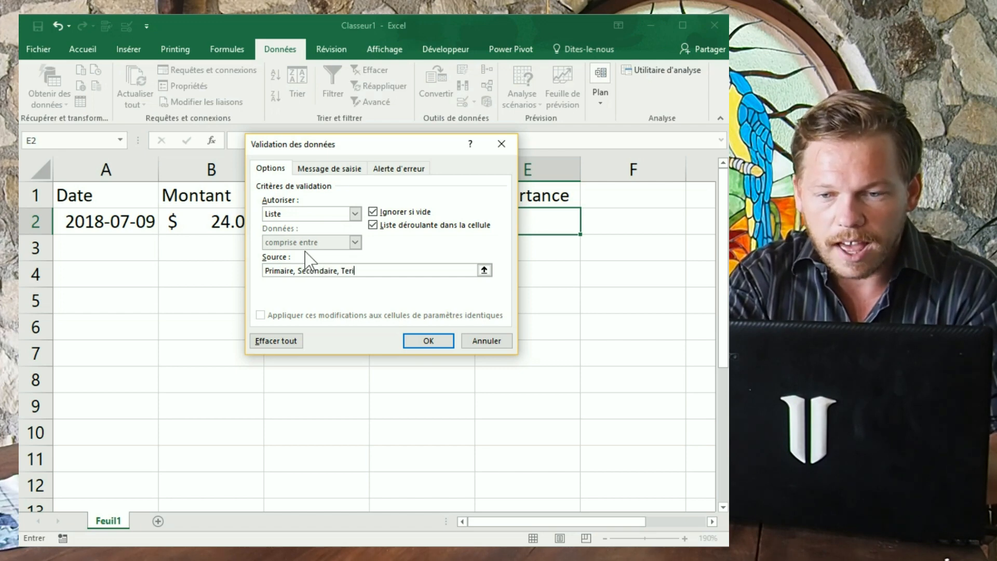
type("e")
key("Return")
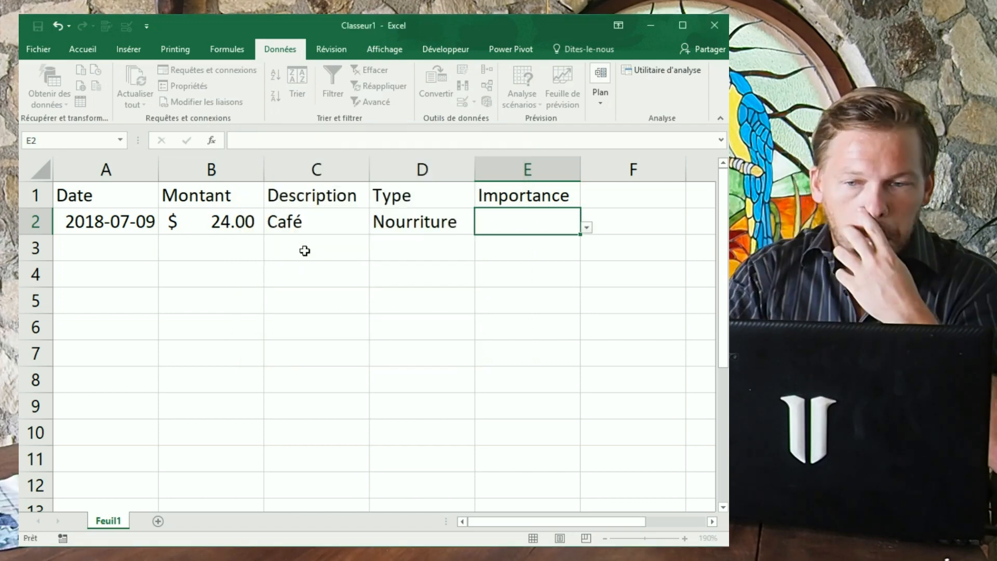
Step: Choose Primaire as the importance of the expense in E2
left_click(585, 227)
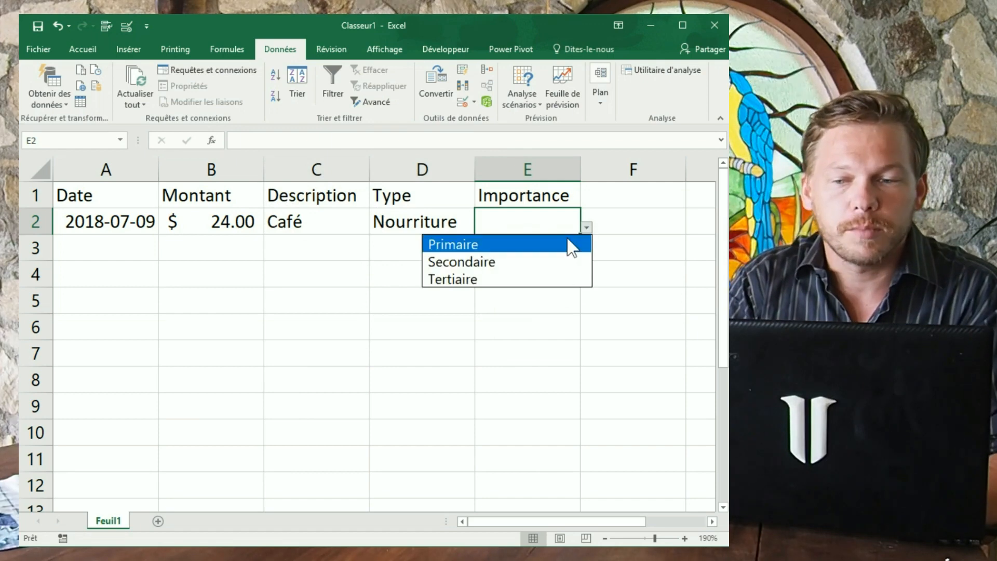
left_click(568, 245)
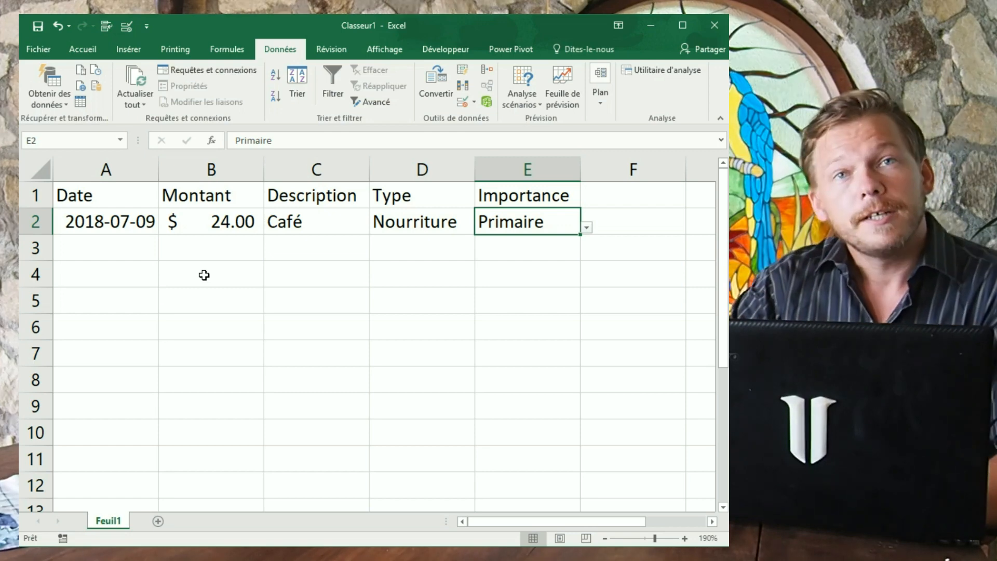
left_click_drag(91, 225, 540, 217)
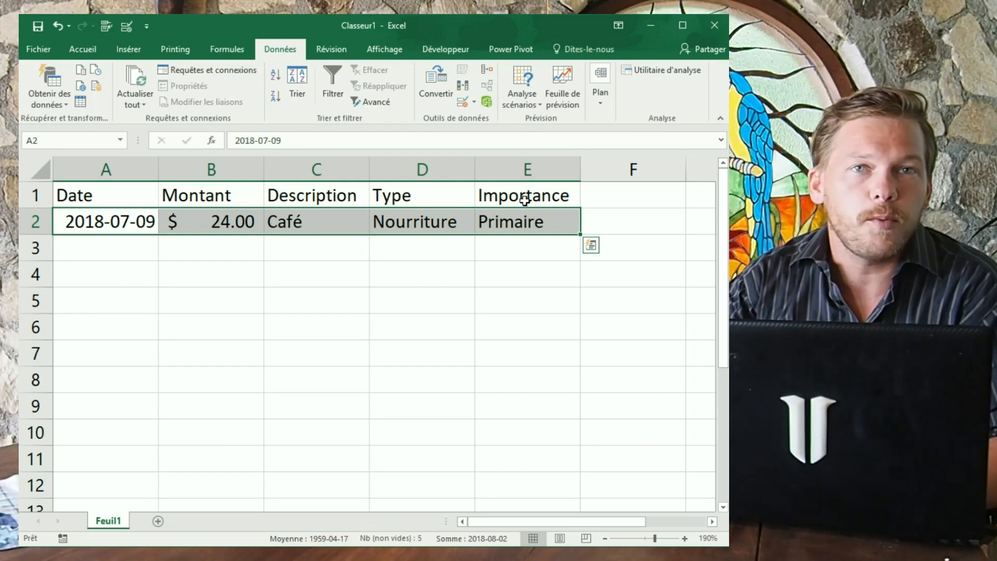
Step: Extend the date in A2 as a daily series down to A10
left_click(146, 227)
left_click_drag(162, 236, 170, 307)
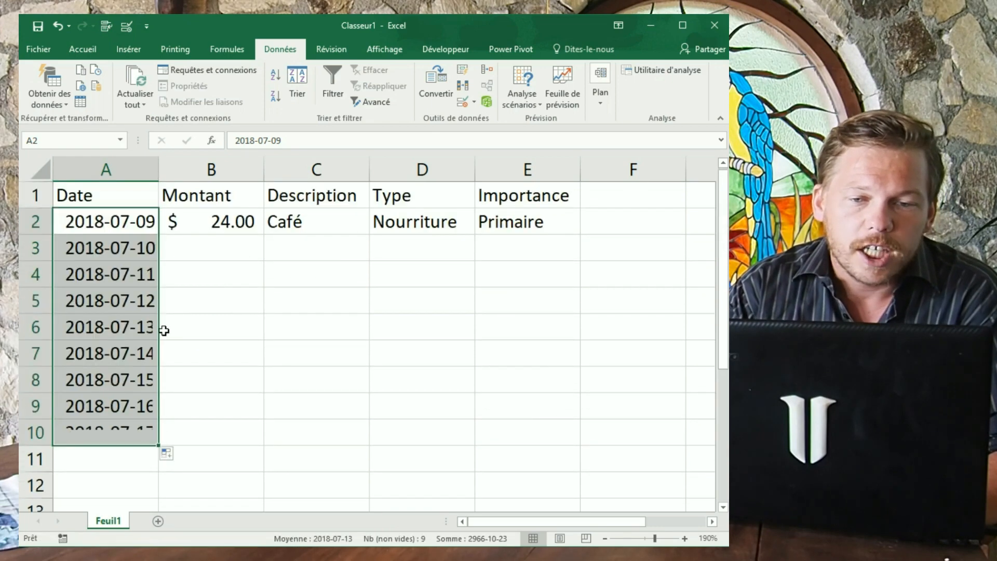
left_click(138, 223)
left_click_drag(162, 236, 174, 454)
Step: Enter the amounts 54, 23, 54, 123, 123, 12, 54 and 12 in B3 to B10
left_click(251, 246)
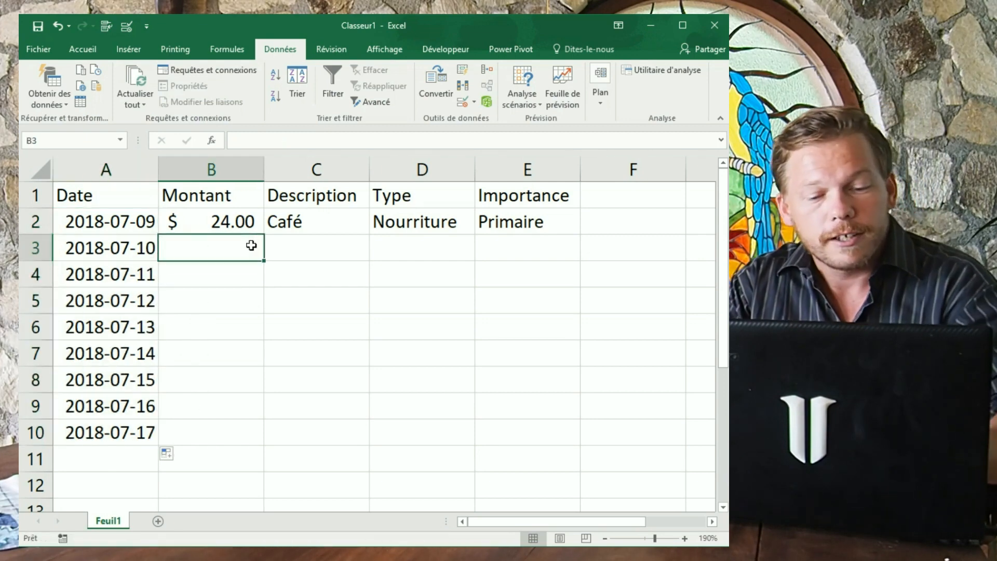
type("54")
key("Return")
type("23")
left_click(256, 317)
type("123")
left_click(254, 296)
type("54")
left_click(261, 362)
type("123")
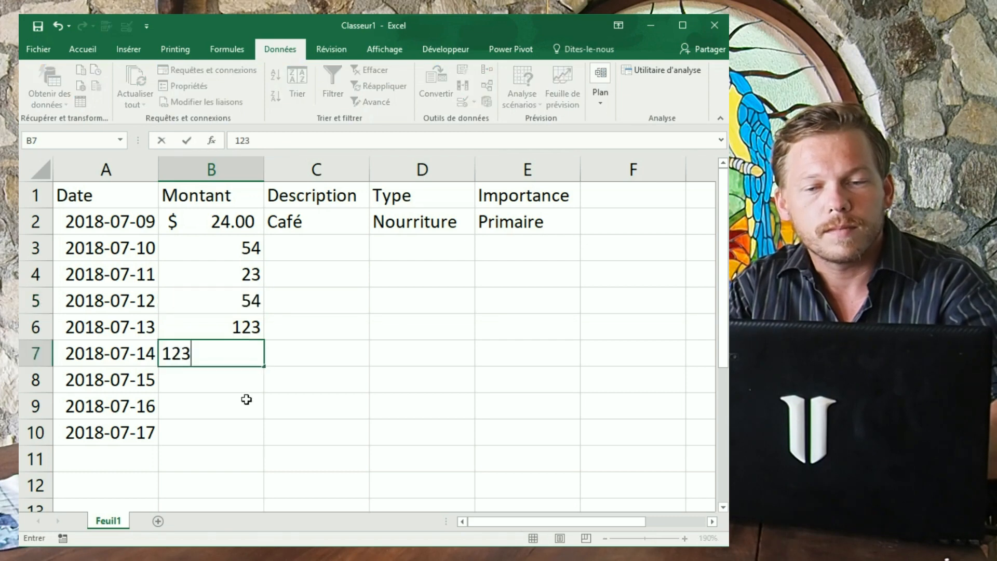
left_click(246, 399)
type("54")
key("ctrl+Return")
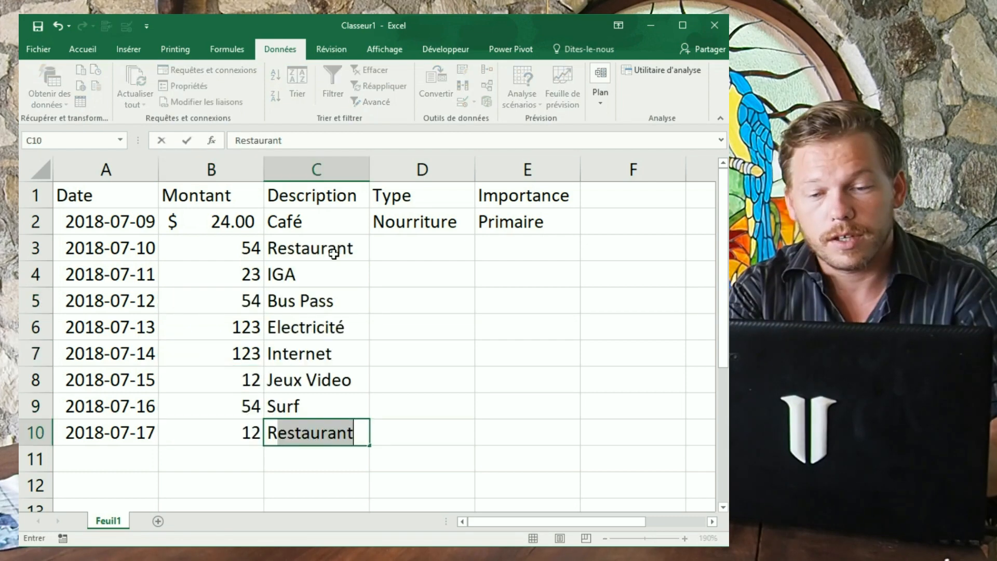
Step: Enter Restaurant as the description of the expense in C10
key("BackSpace")
key("BackSpace")
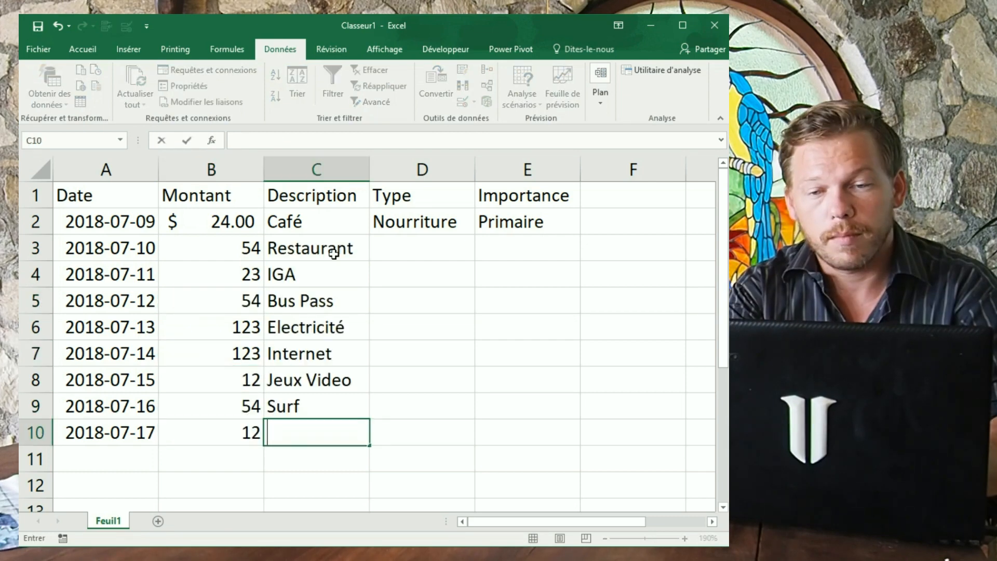
type("Restaurant")
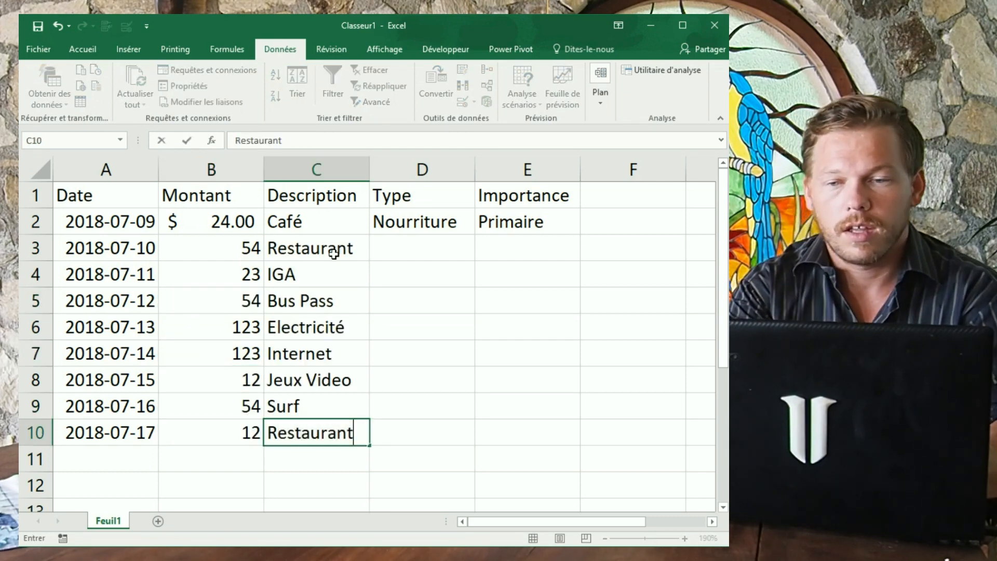
key("Return")
Step: Copy the Type cell D2 with its validation list down to D10
left_click(457, 249)
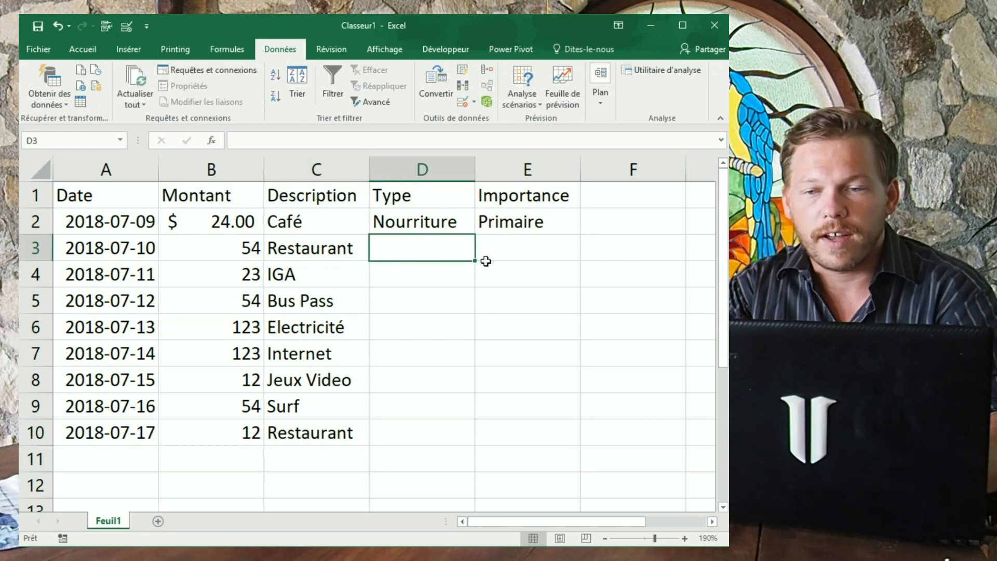
left_click(470, 224)
left_click(475, 237)
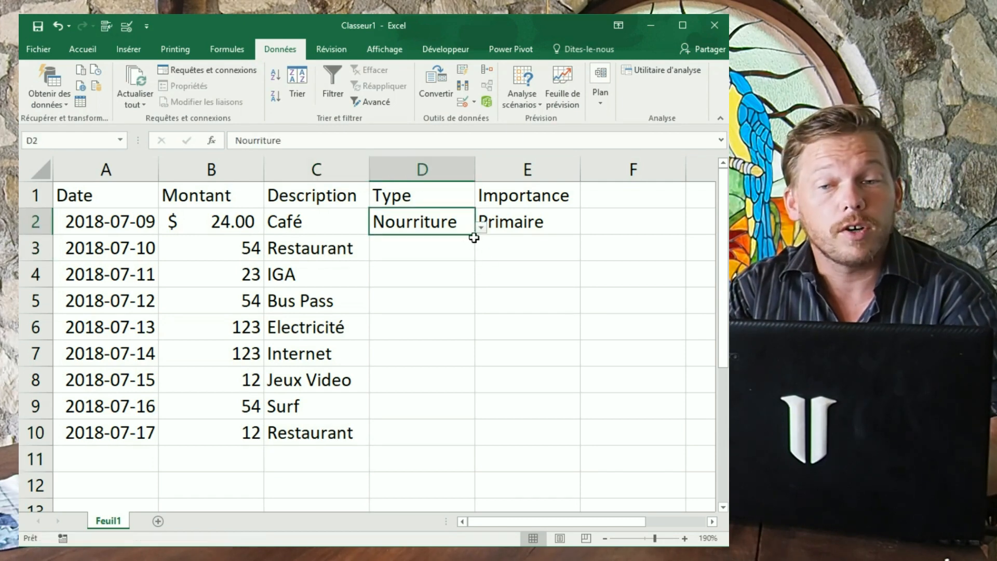
left_click_drag(475, 237, 479, 448)
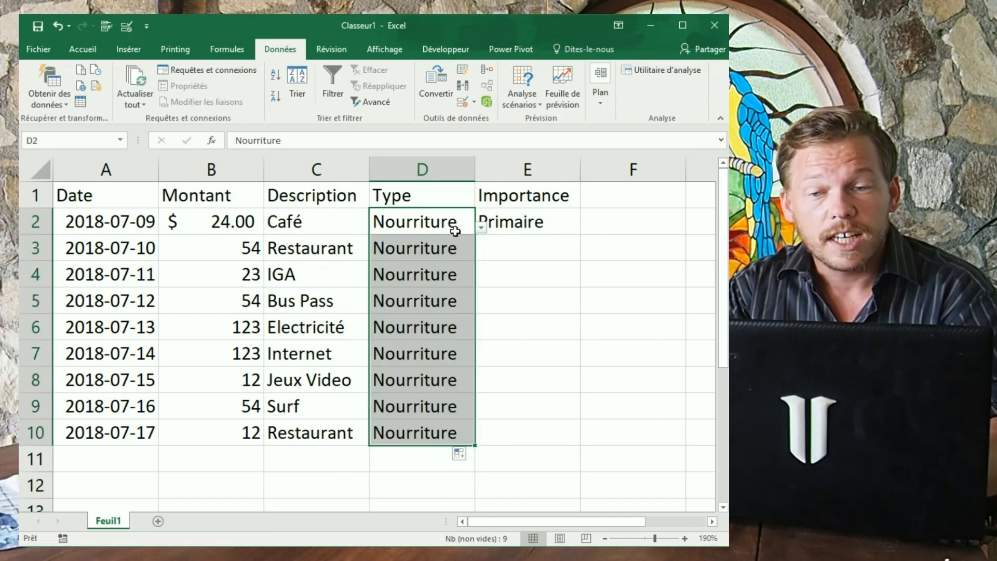
Step: Choose Transport as the type of the Bus Pass expense in D5
left_click(466, 256)
left_click(457, 280)
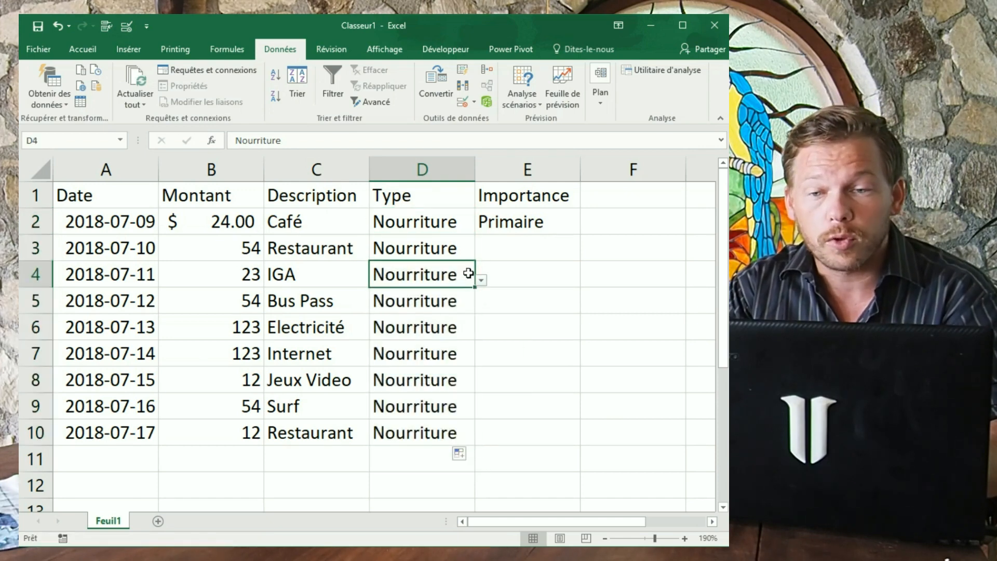
left_click(443, 304)
left_click(481, 306)
left_click(461, 342)
key("Return")
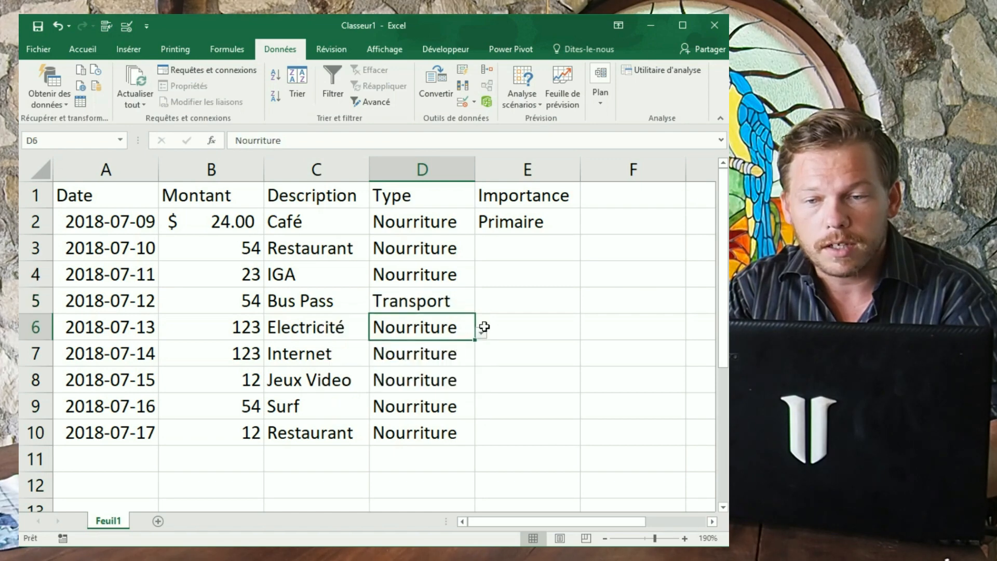
Step: Choose Facture as the type of the Electricité and Internet expenses in D6 and D7
left_click(482, 330)
left_click(457, 404)
key("Return")
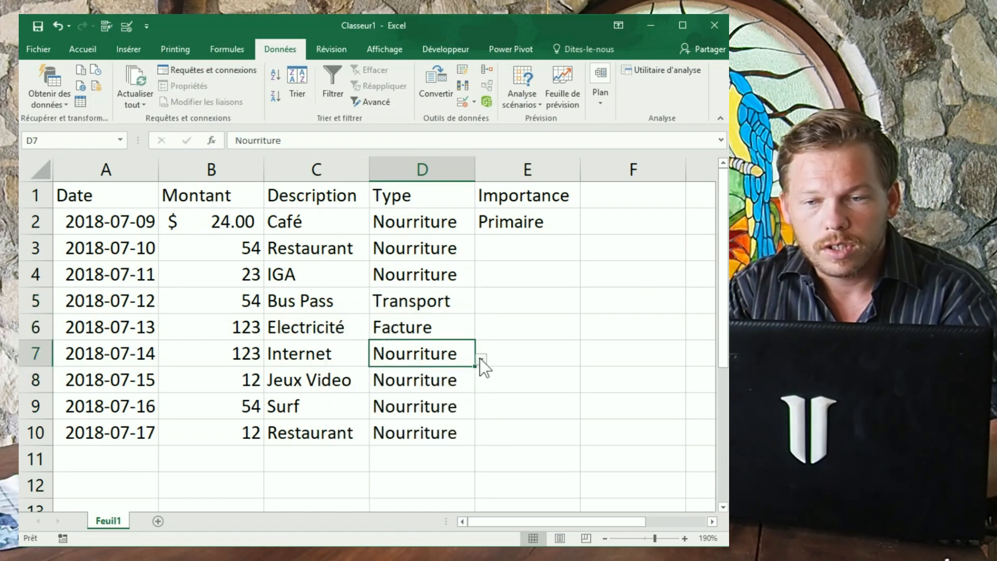
left_click(479, 360)
left_click(439, 430)
key("Return")
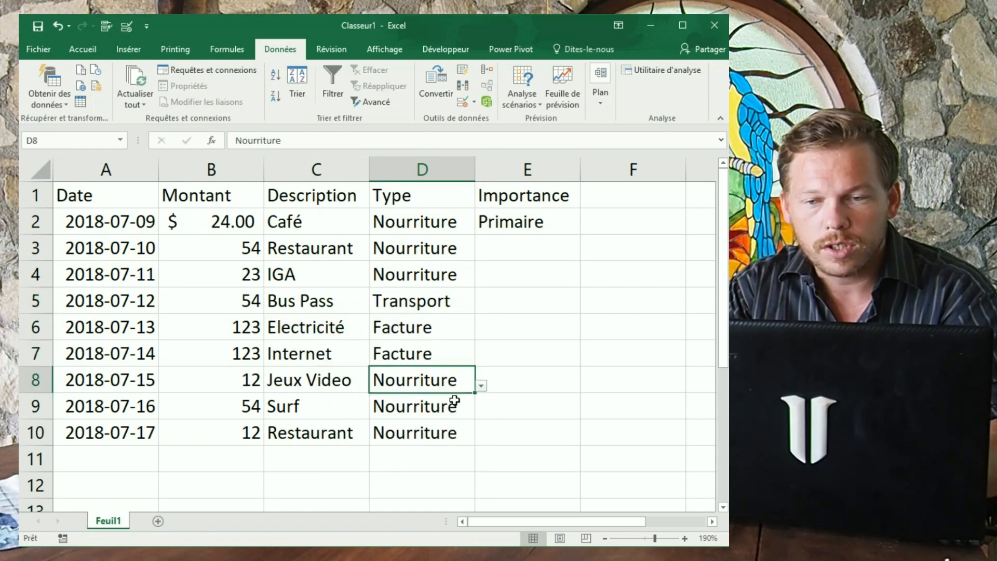
Step: Choose Loisirs as the type of the Jeux Video and Surf expenses in D8 and D9
left_click(481, 386)
left_click(446, 473)
key("Return")
left_click(479, 412)
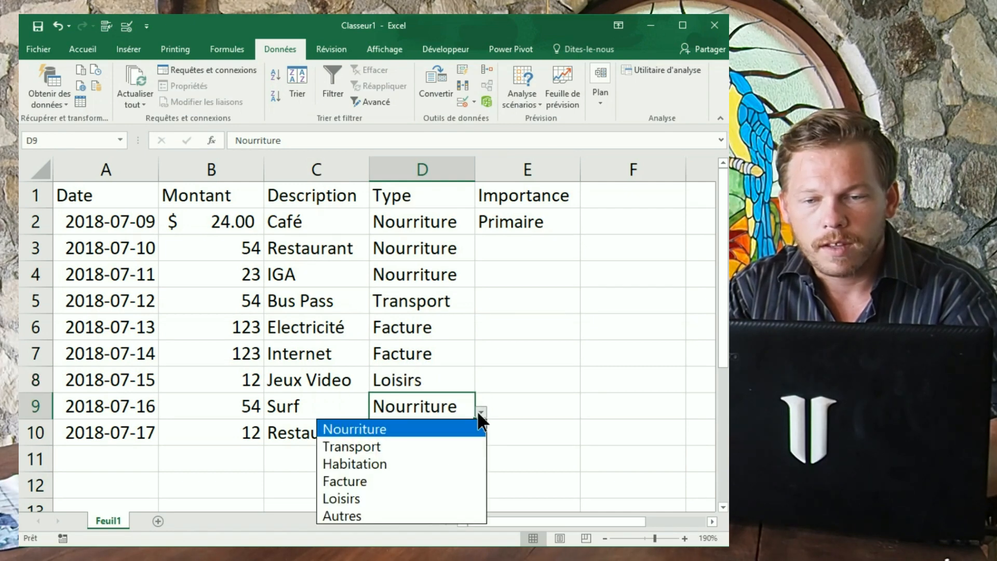
left_click(421, 495)
key("Return")
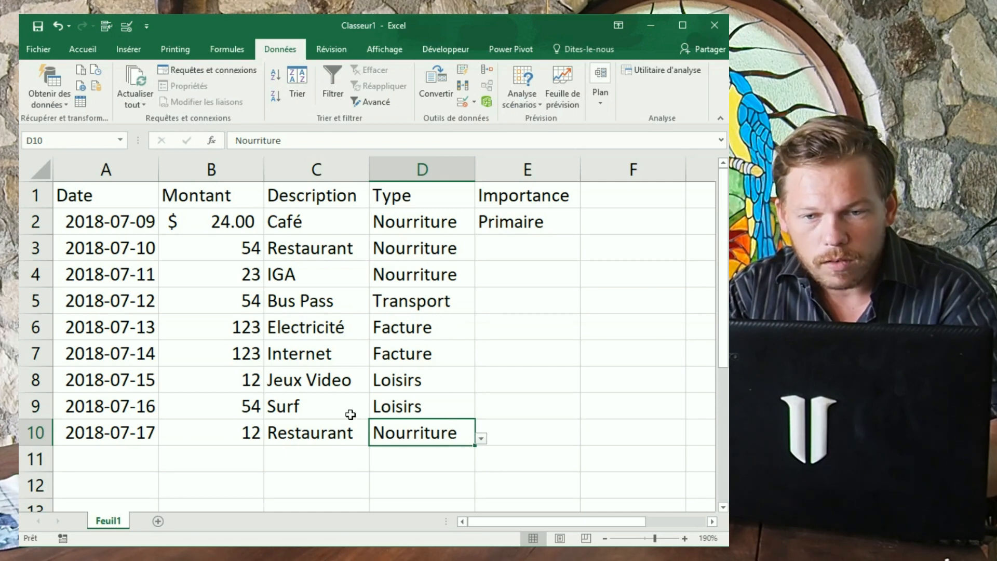
Step: Add a Loyer expense of 450 in row 11 and extend the date series to A11
left_click(310, 458)
type("Loyer")
key("Tab")
left_click(218, 455)
type("4")
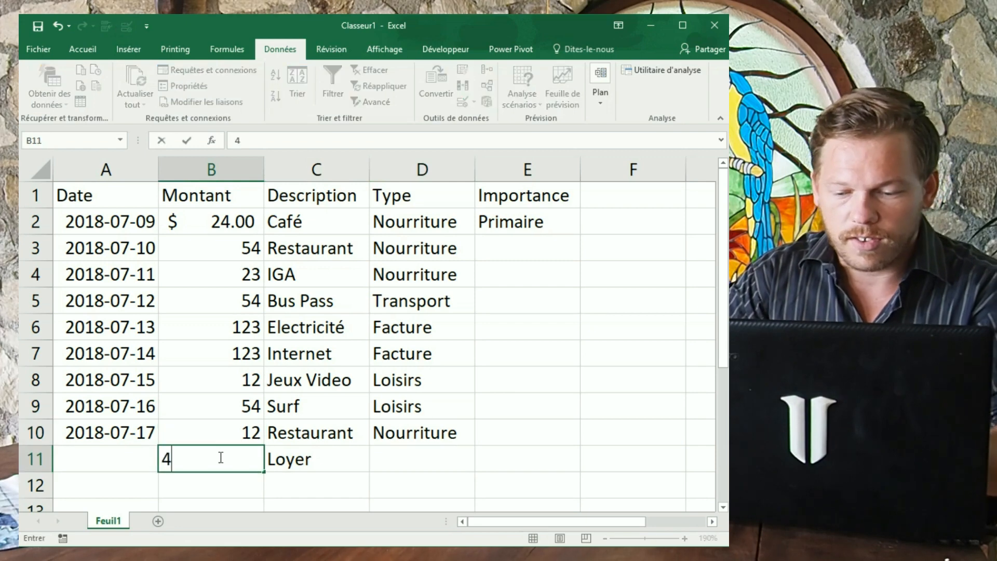
type("50")
key("Return")
left_click(129, 439)
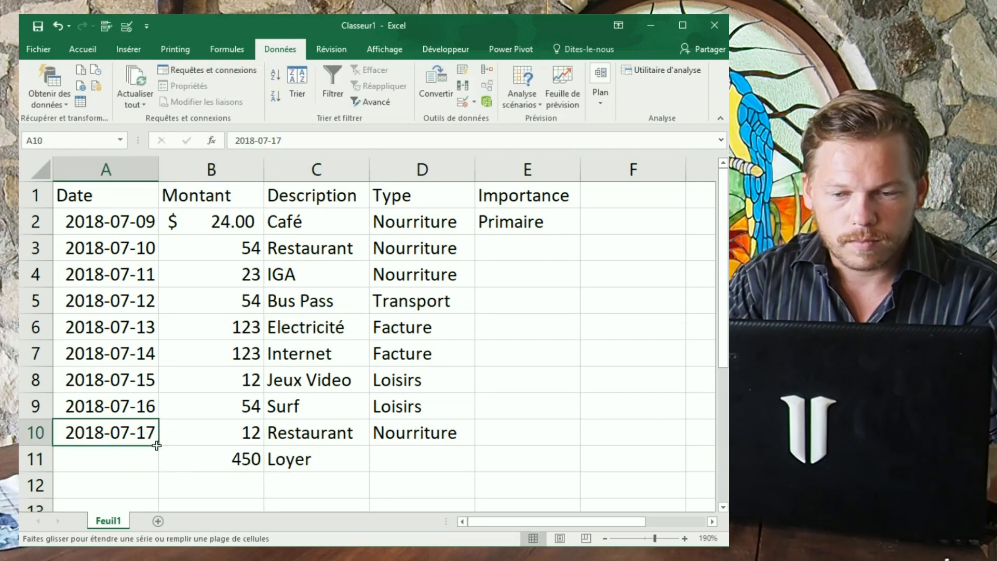
left_click_drag(157, 446, 157, 466)
Step: Extend the Type validation list to D11 and choose Habitation for the Loyer expense
left_click(442, 438)
left_click_drag(474, 446, 469, 464)
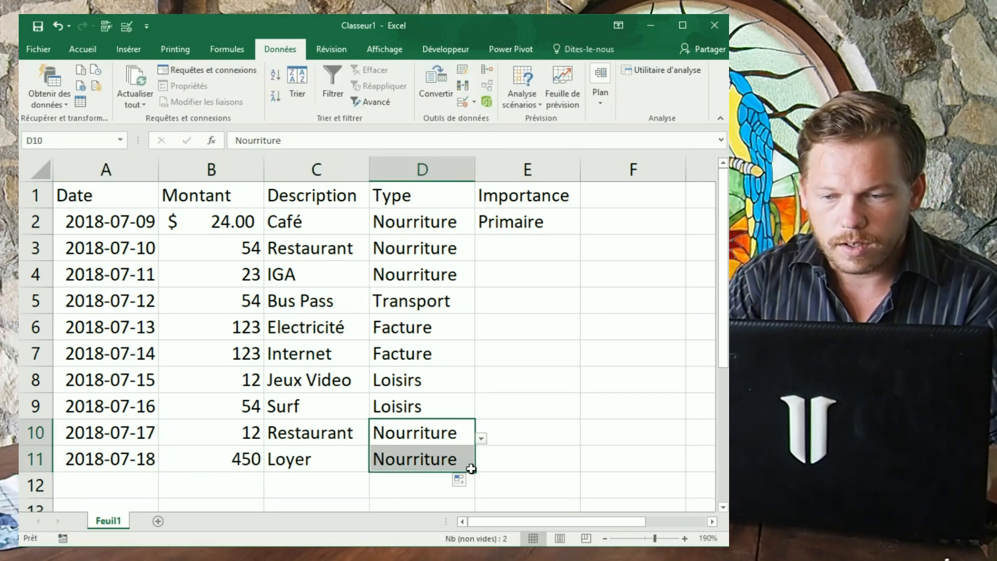
left_click(467, 464)
left_click(481, 465)
left_click(374, 385)
Step: Copy the Importance cell E2 with its validation list down to E11
left_click(542, 240)
left_click(545, 223)
left_click(543, 238)
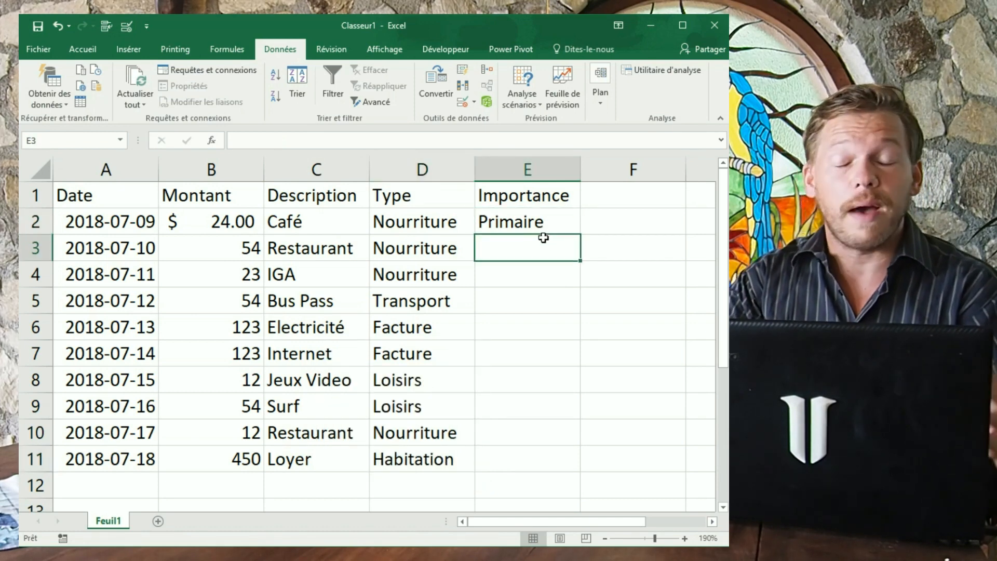
left_click(532, 203)
left_click(557, 222)
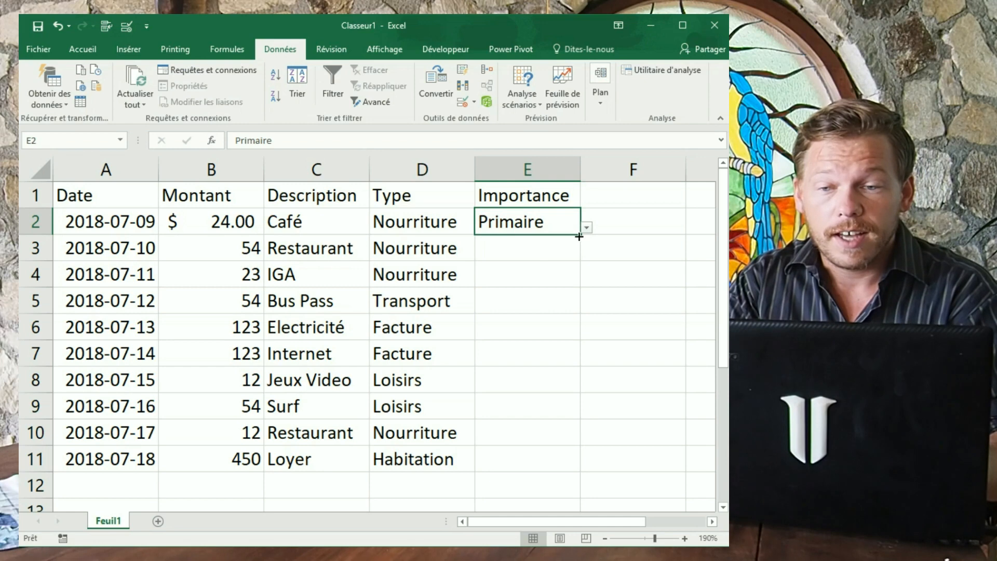
left_click(541, 255)
left_click(561, 222)
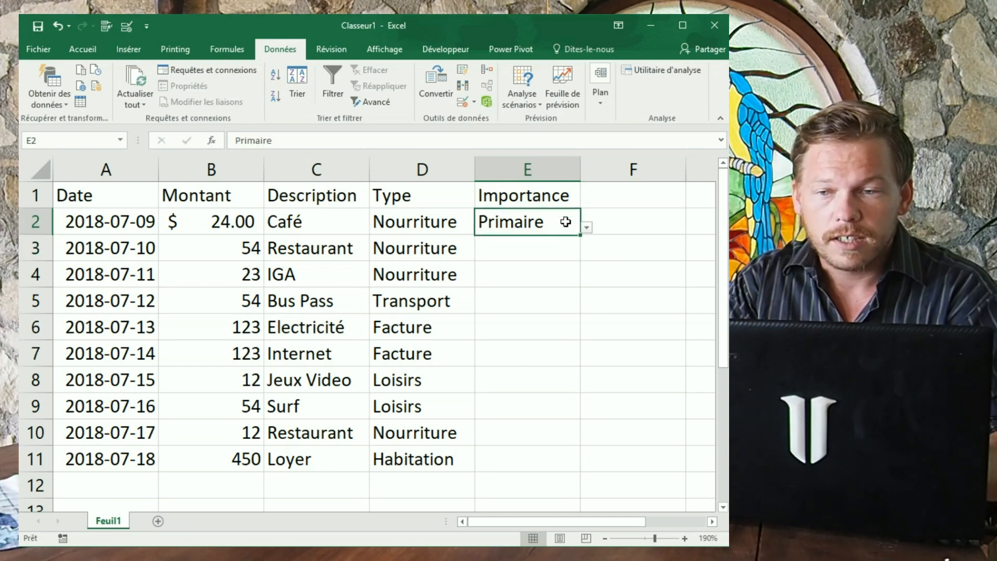
left_click_drag(581, 235, 579, 470)
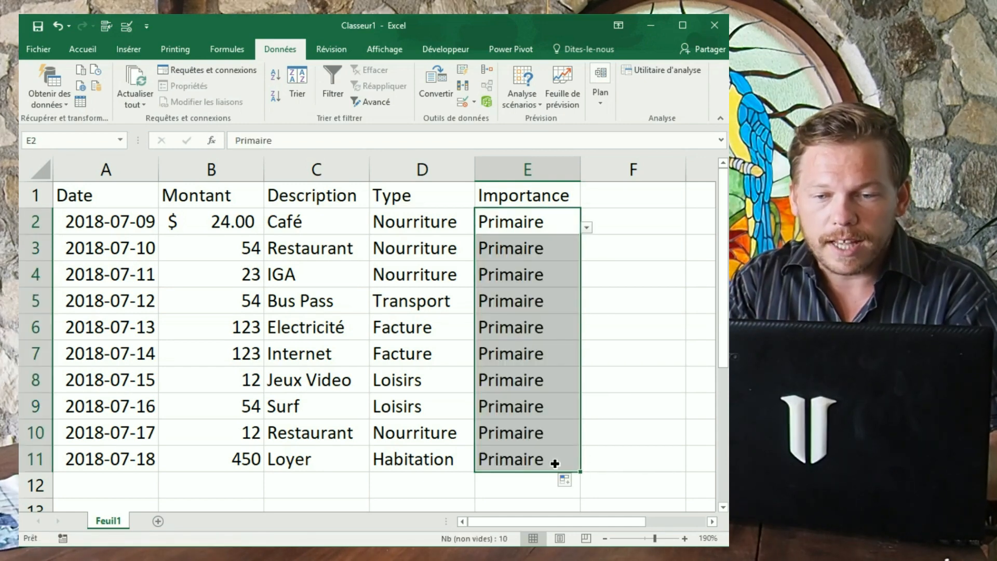
Step: Set the importance of the Restaurant expenses to Secondaire in E10 and Tertiaire in E3
left_click(561, 439)
left_click(587, 440)
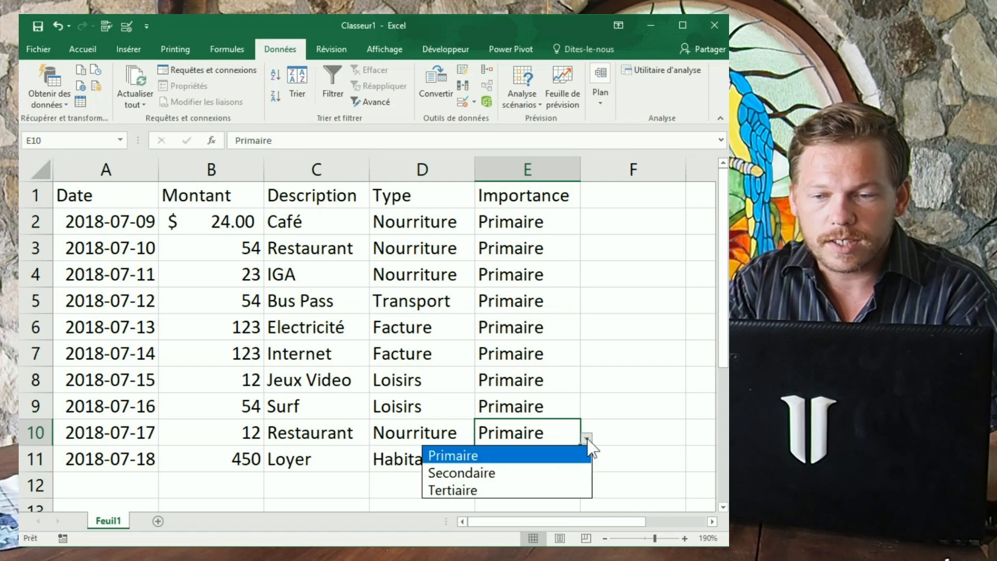
left_click(560, 474)
left_click(561, 252)
left_click(586, 254)
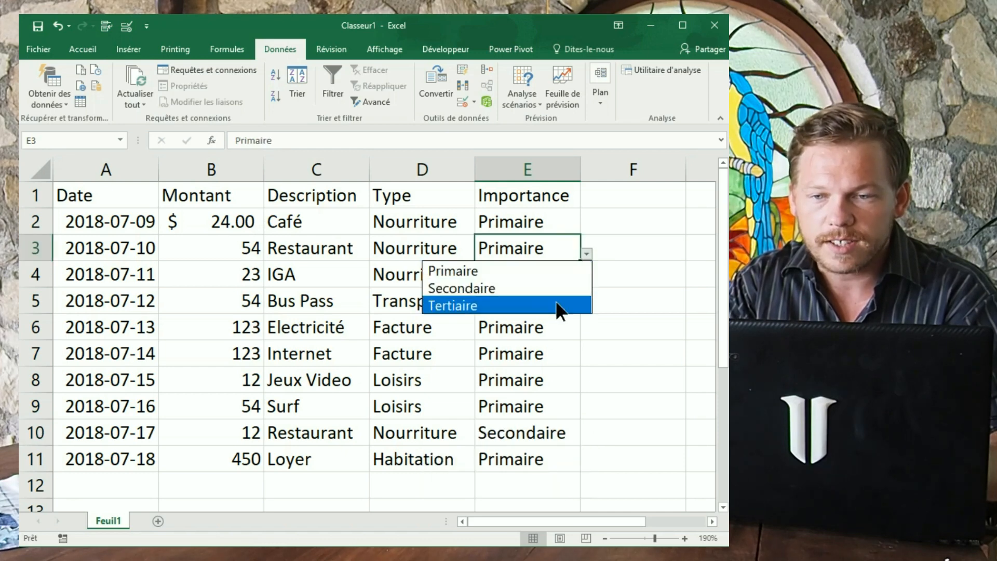
left_click(561, 307)
Step: Choose Secondaire as the importance of the Internet expense in E7
left_click(565, 274)
left_click(556, 300)
left_click(557, 331)
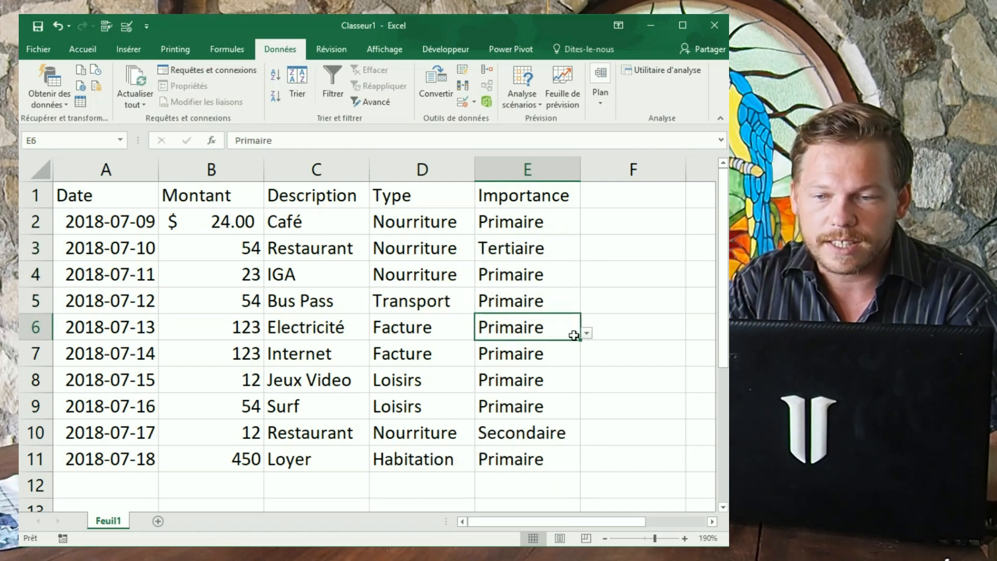
left_click(552, 359)
left_click(586, 359)
left_click(558, 394)
Step: Choose Tertiaire as the importance of the Jeux Video and Surf expenses in E8 and E9
left_click(558, 376)
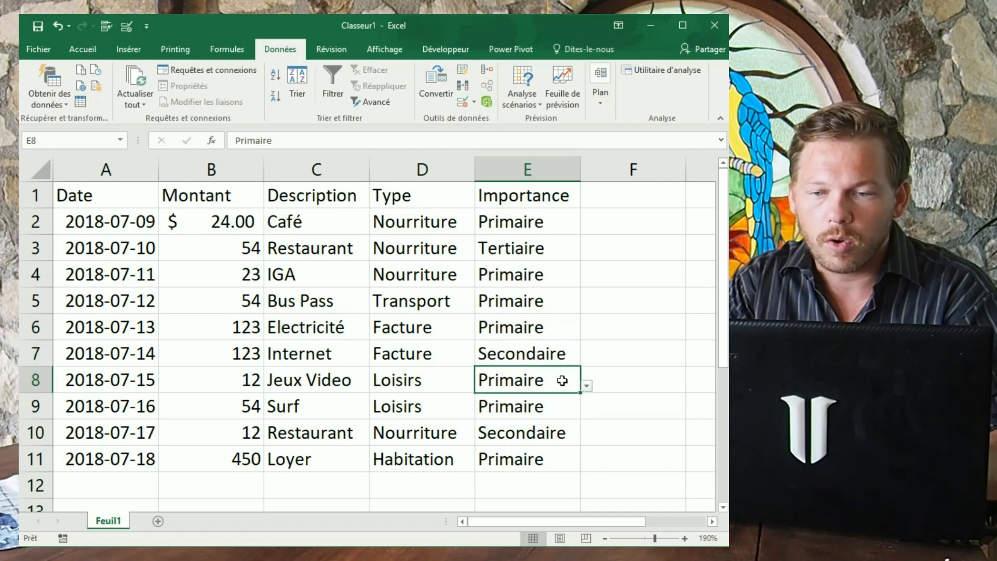
left_click(586, 386)
left_click(568, 436)
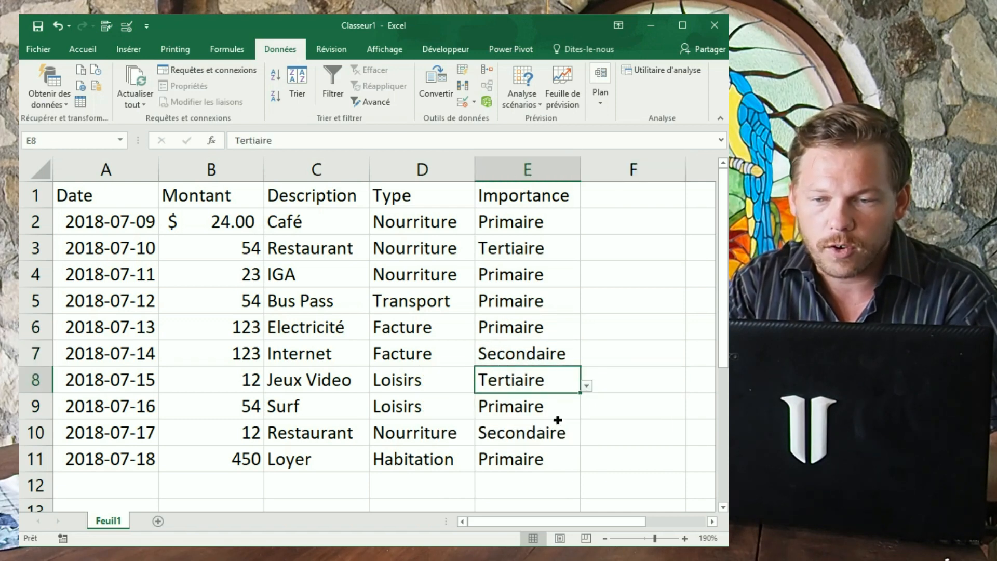
left_click(579, 409)
left_click(586, 411)
left_click(555, 467)
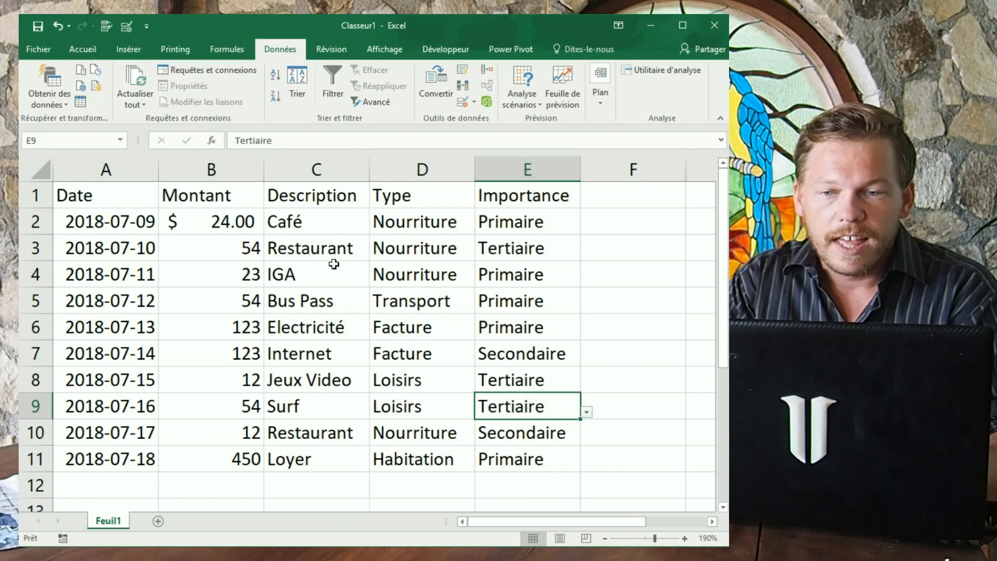
Step: Apply the dollar accounting number format to the whole Montant column
left_click_drag(108, 207, 571, 460)
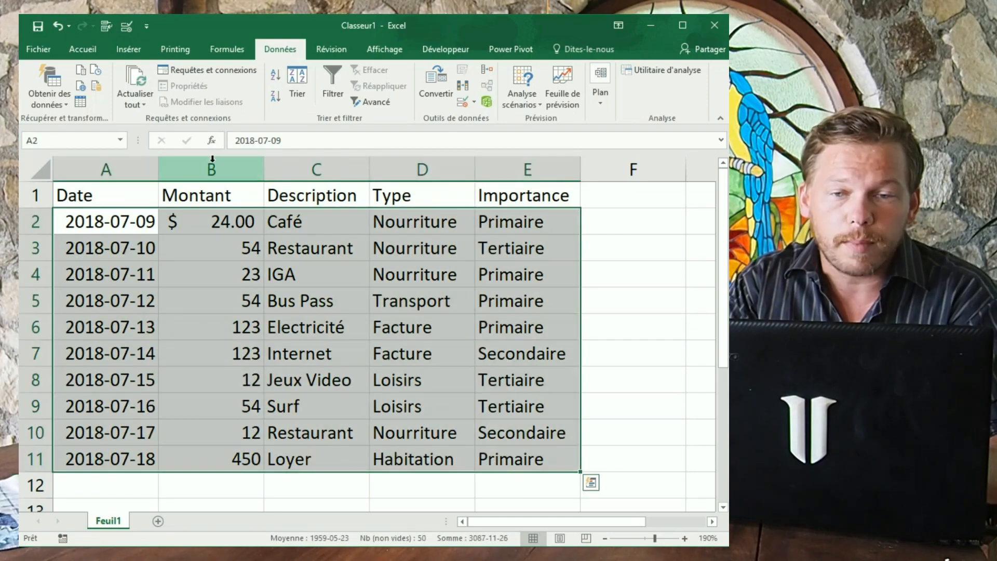
left_click(210, 170)
left_click(82, 49)
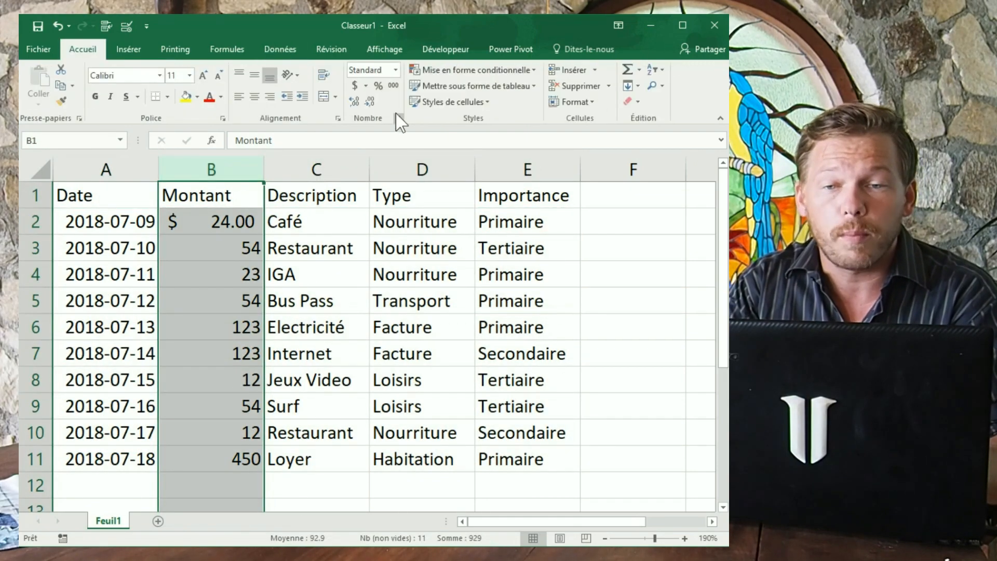
left_click(354, 86)
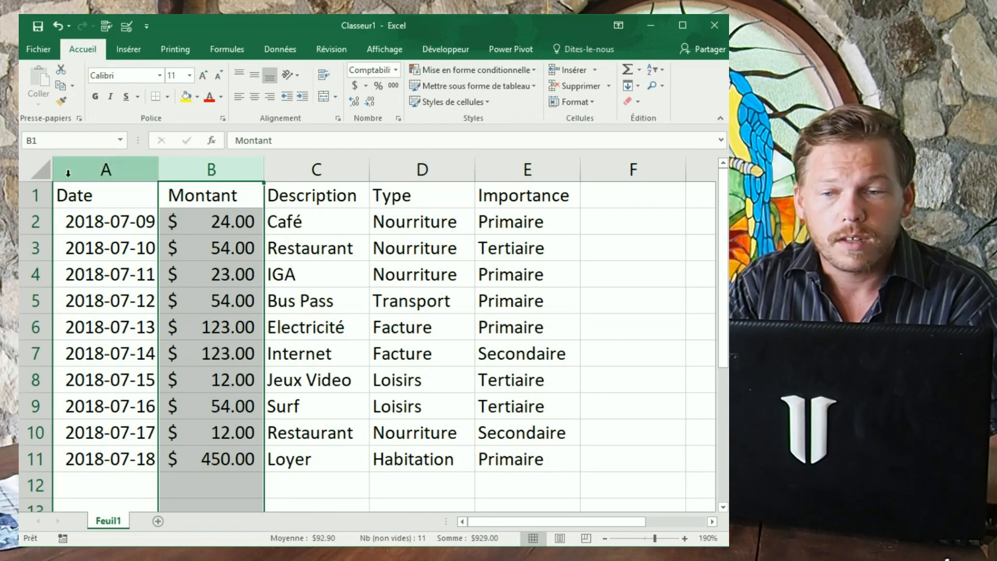
Step: Fill the expense records in A2:E11 down to row 79 to generate more sample data
left_click_drag(102, 221, 601, 477)
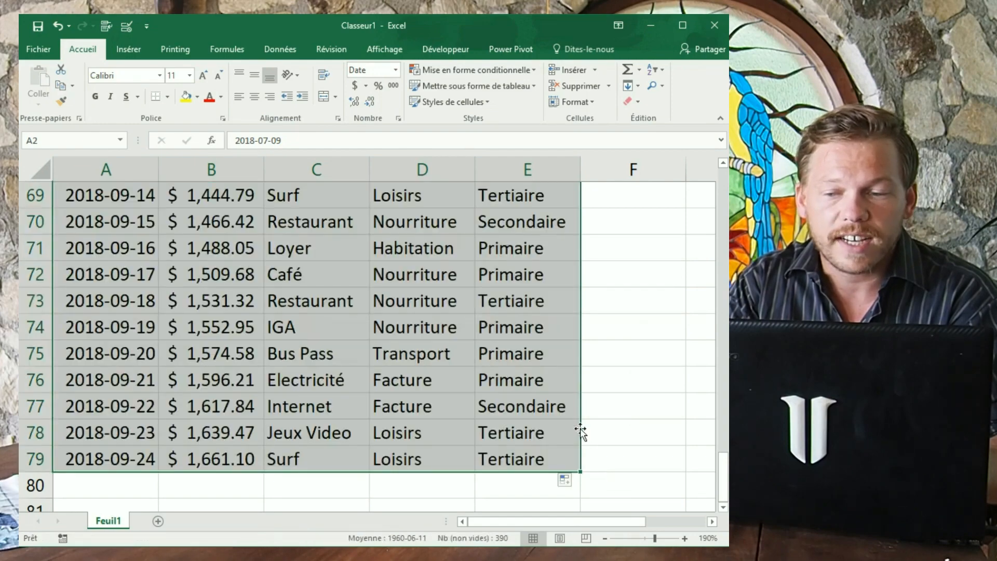
Step: Undo the last fill and extend the expense records in A2:E11 down to row 67
scroll(571, 395, "up", 9)
key("ctrl+z")
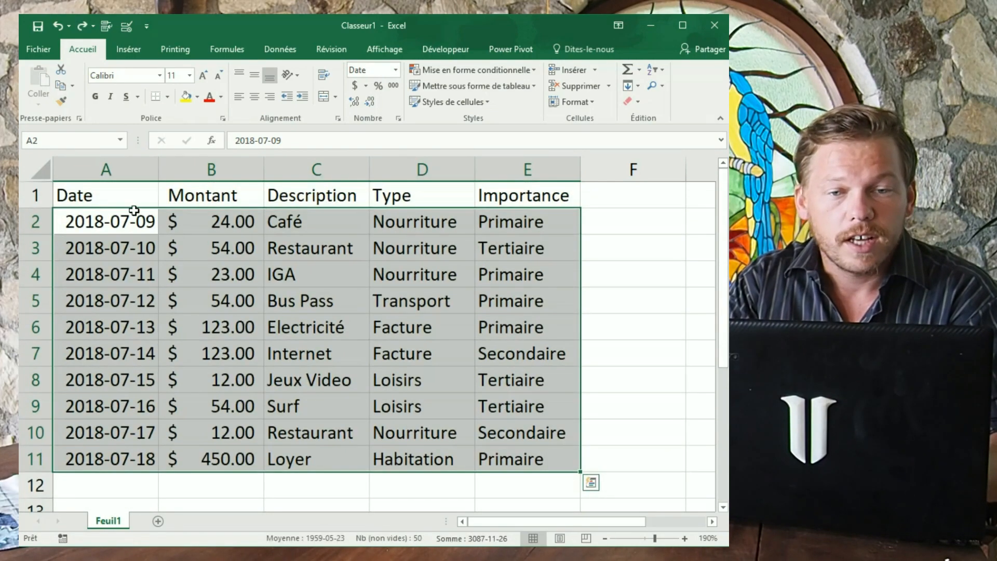
left_click_drag(134, 210, 574, 389)
scroll(438, 298, "up", 5)
scroll(437, 298, "up", 15)
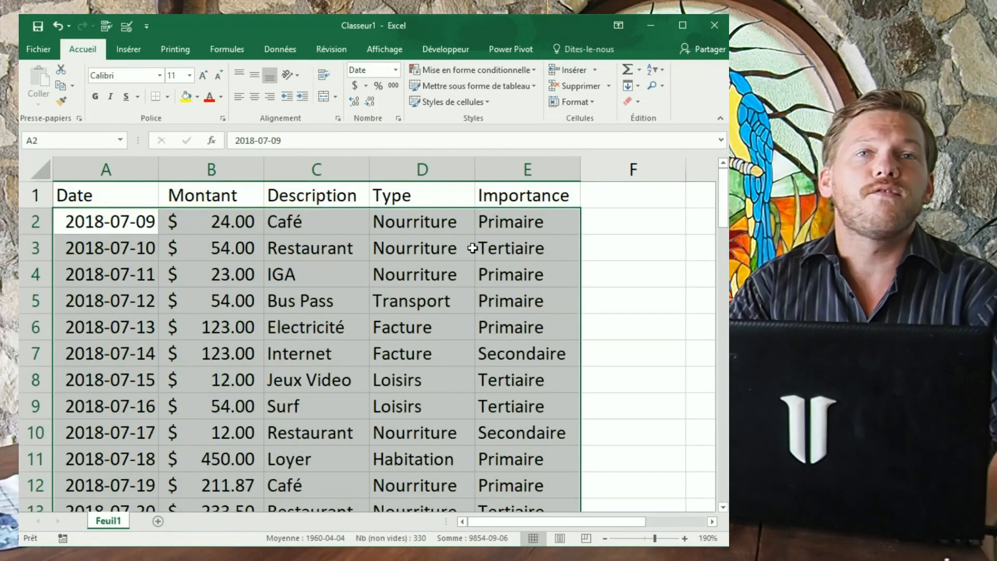
left_click(453, 229)
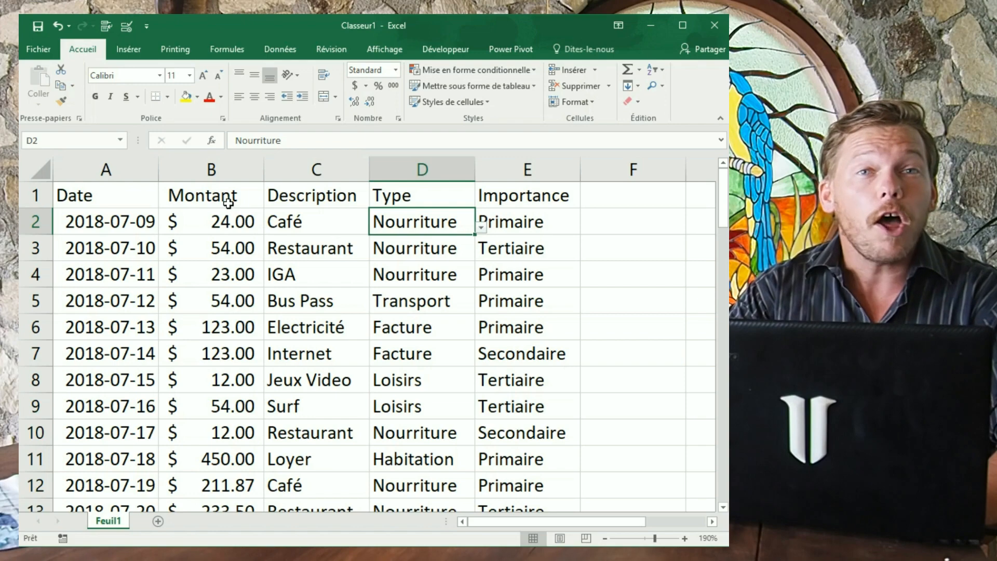
left_click_drag(119, 214, 482, 380)
scroll(457, 306, "up", 17)
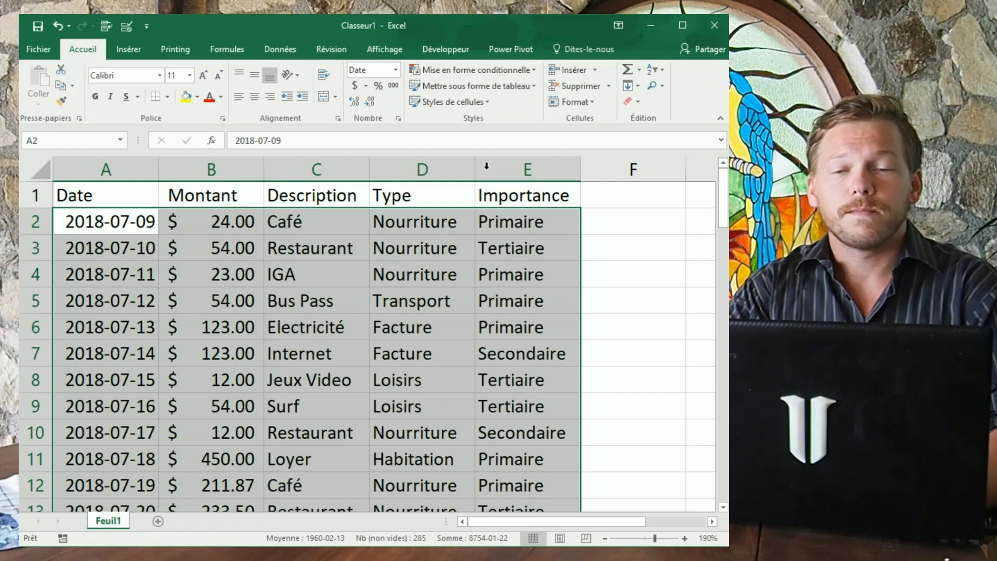
left_click(262, 253)
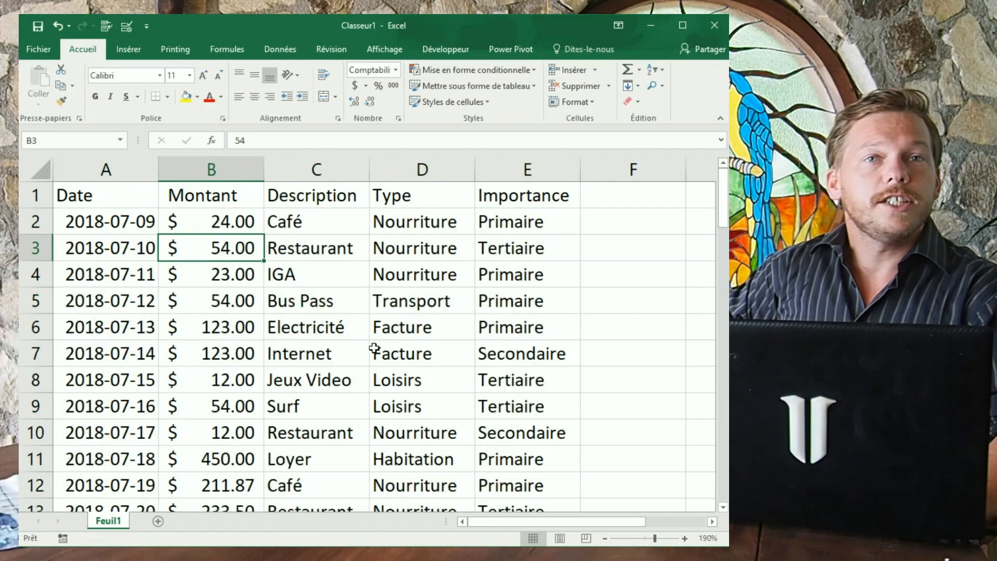
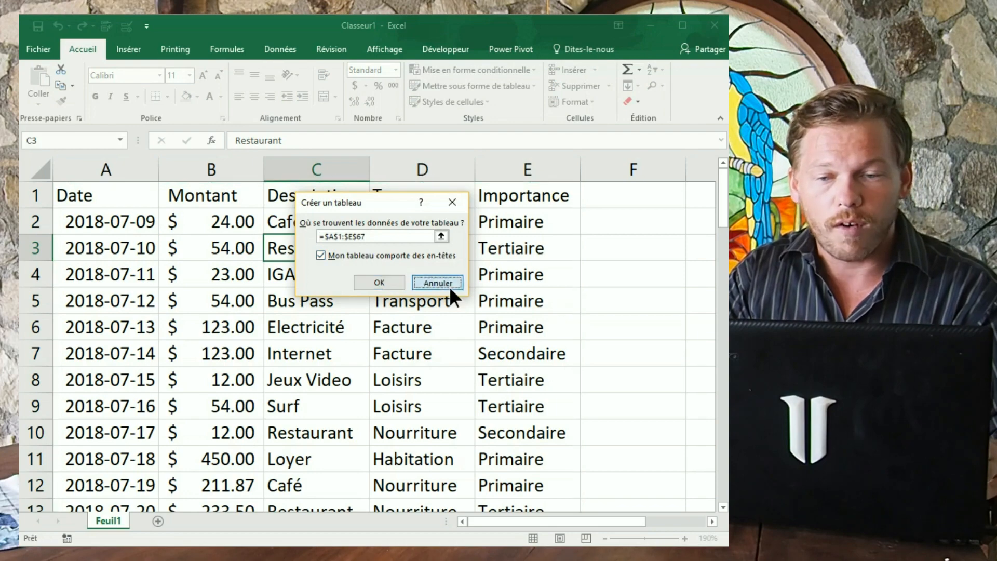
key("ctrl+g")
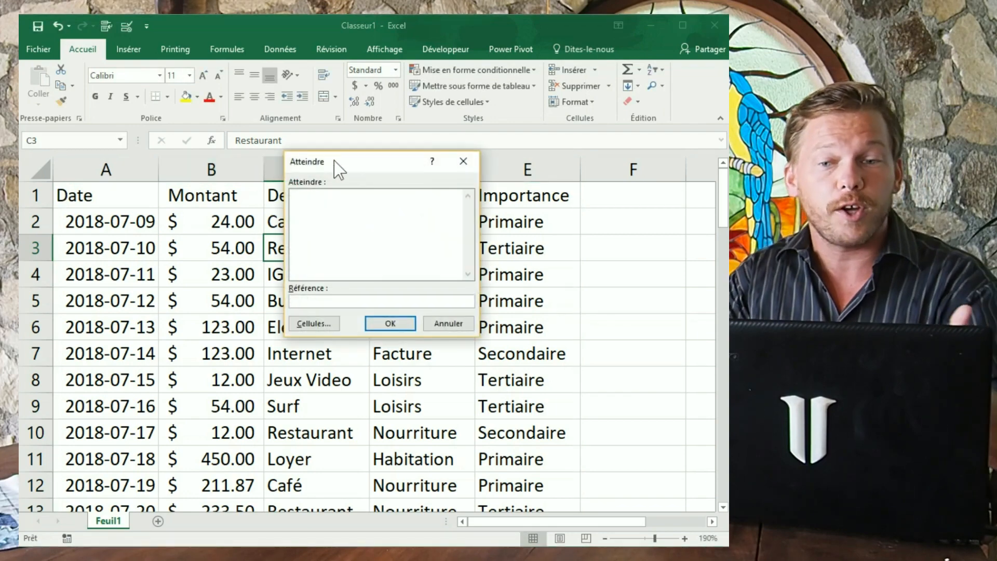
left_click(464, 163)
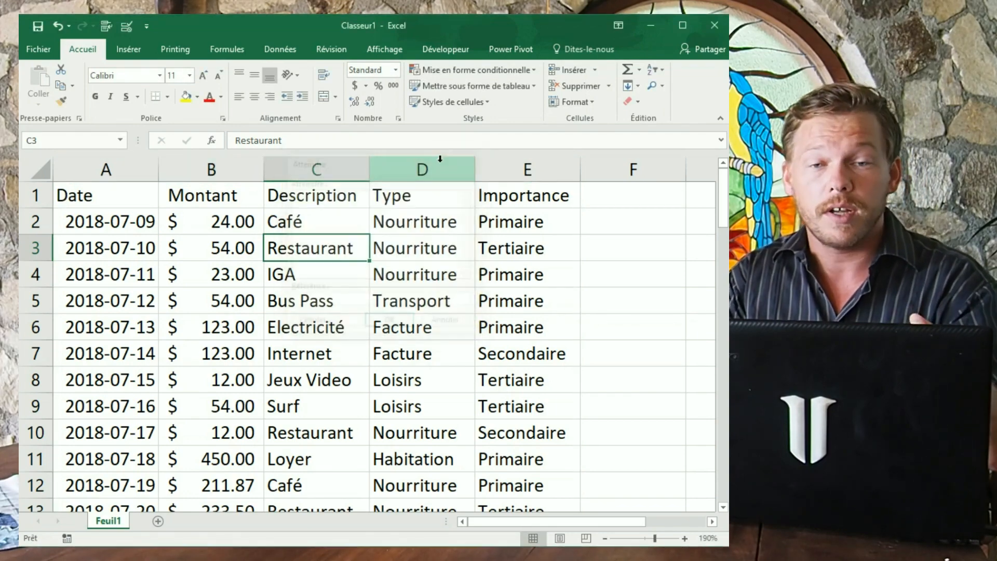
left_click(136, 54)
left_click(189, 48)
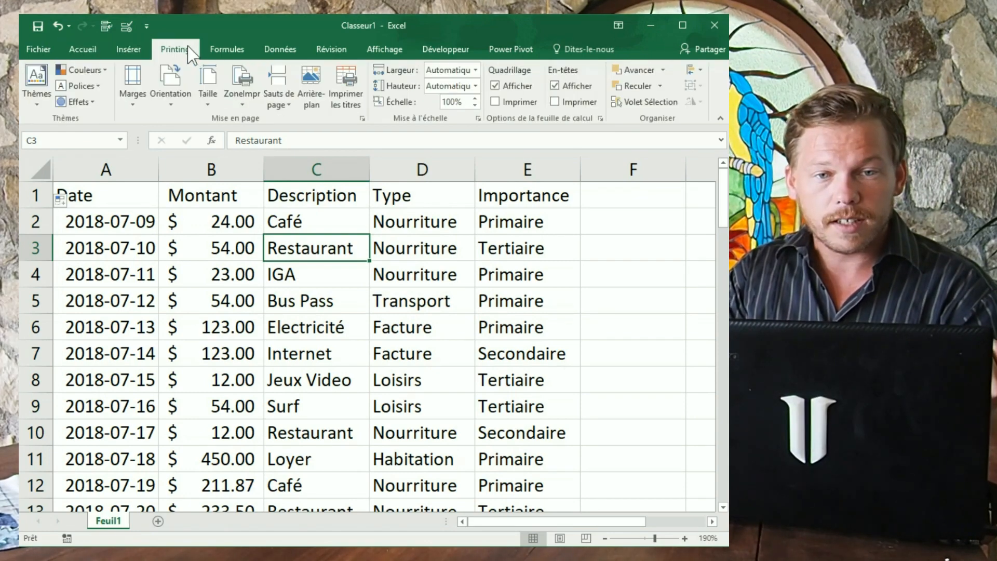
Step: Create a table with headers from the range A1:E67, and undo the conversion
left_click(134, 51)
left_click(36, 83)
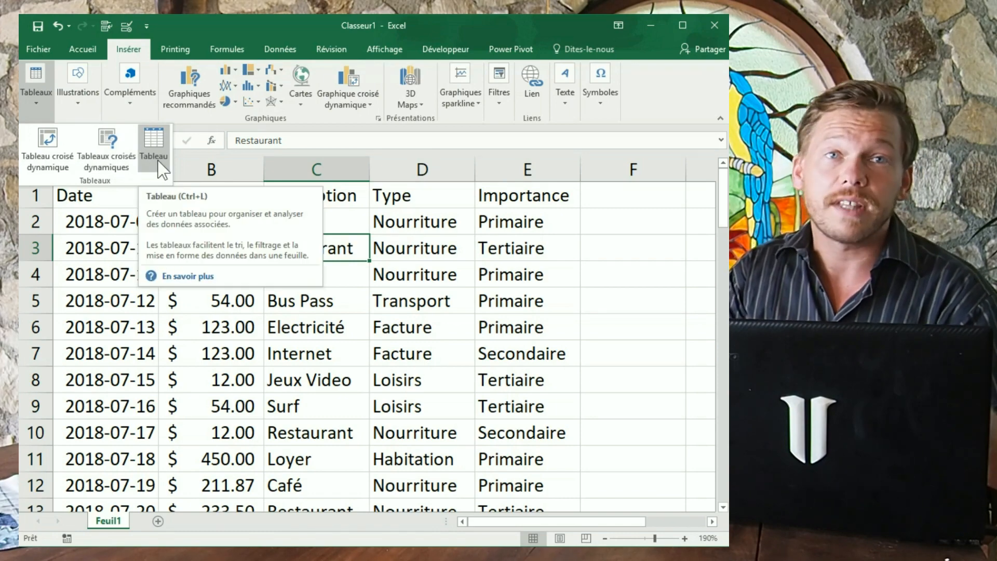
left_click(153, 145)
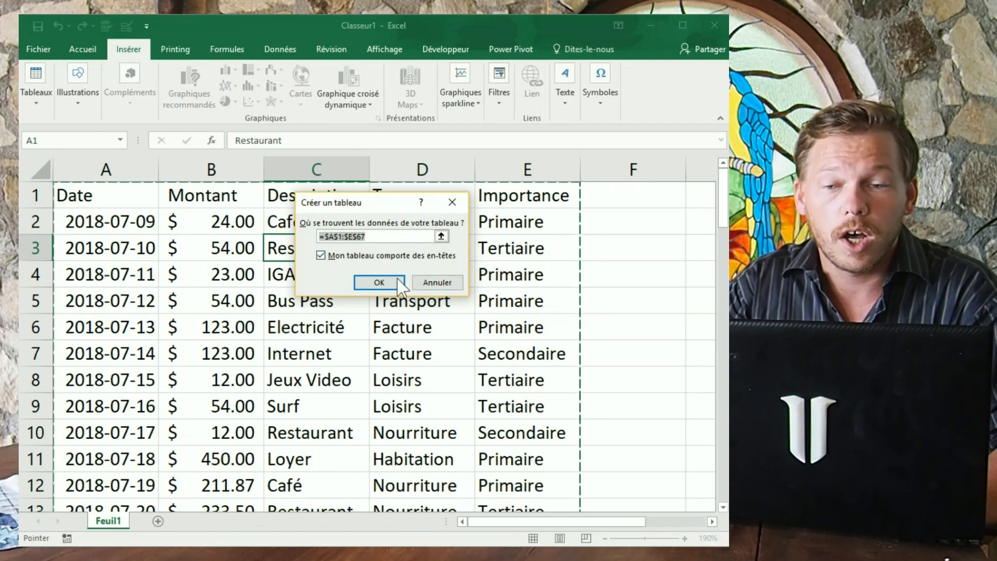
left_click_drag(355, 203, 360, 237)
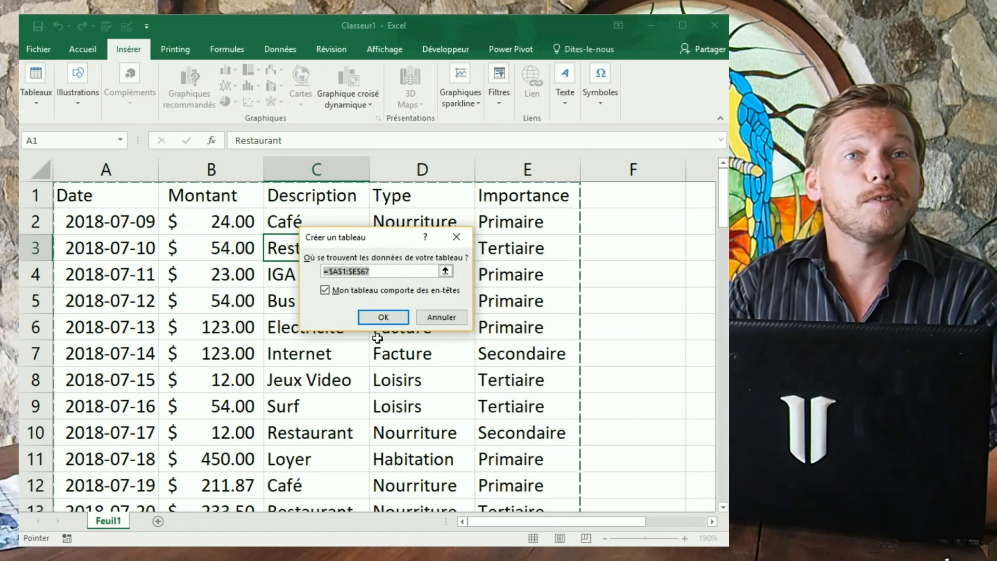
left_click(384, 317)
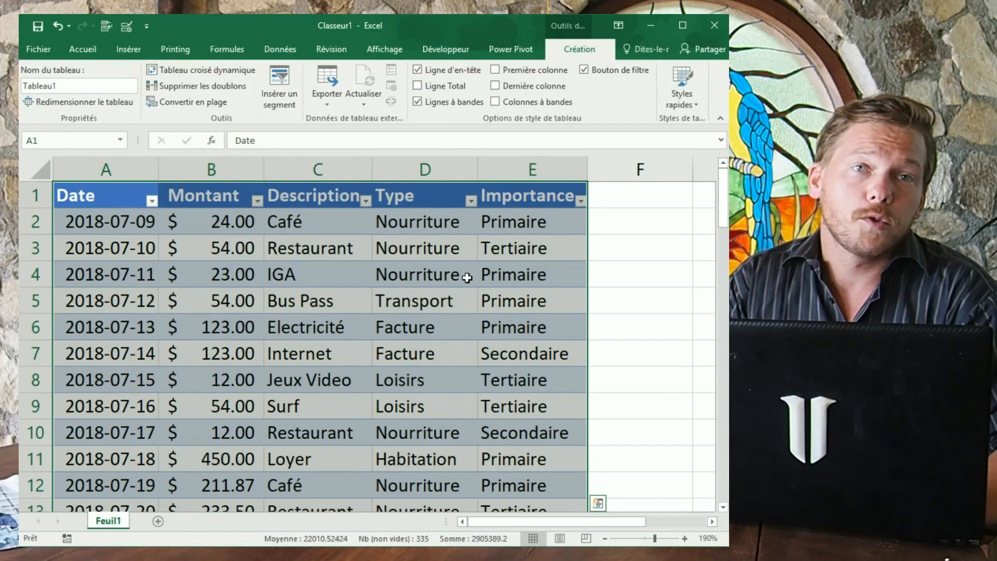
key("ctrl+z")
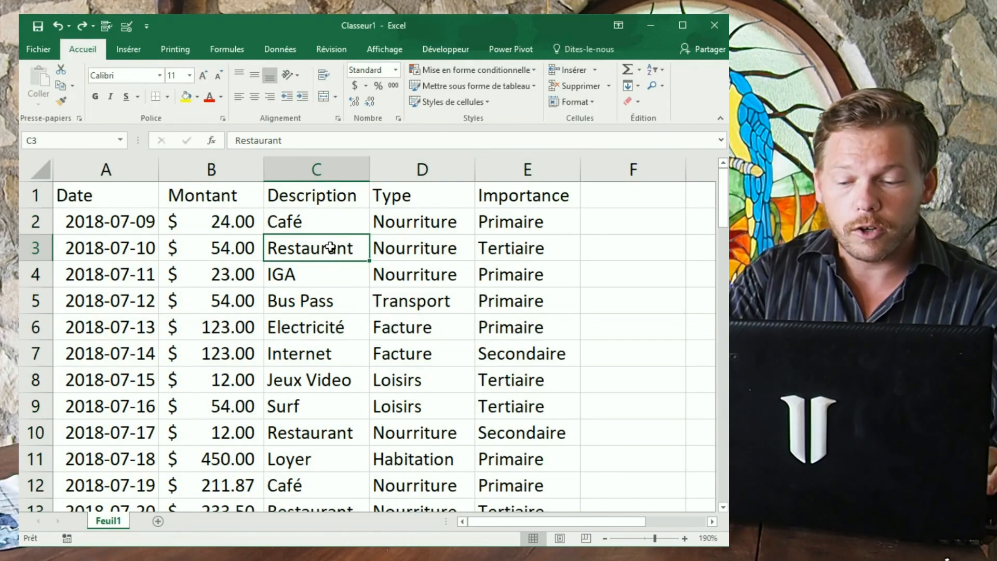
Step: Convert the expense range A1:E67 into a table with headers
key("ctrl+t")
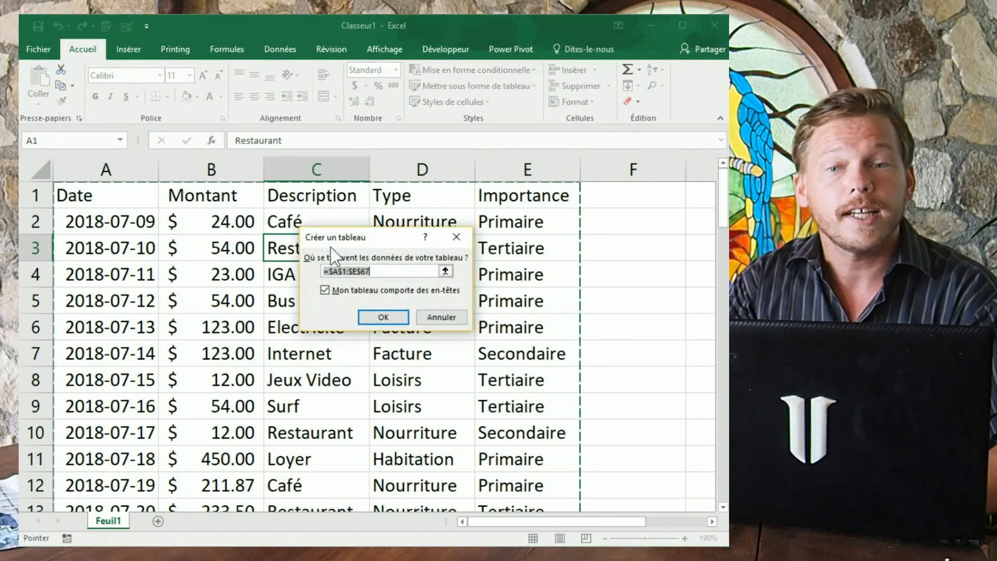
left_click(384, 317)
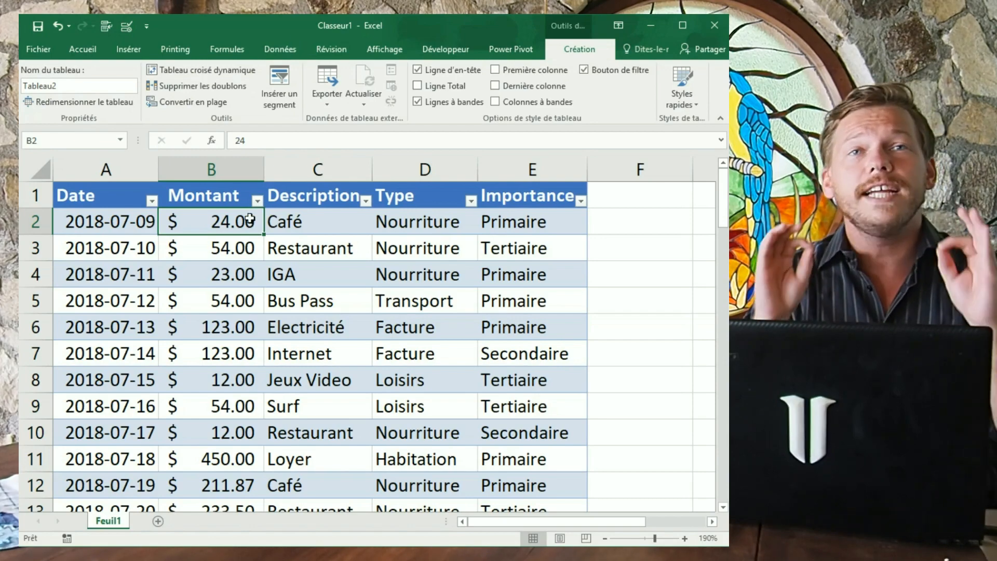
Step: Examine the sorting and filtering choices available on the table's column headers, from Date to Importance
left_click(257, 201)
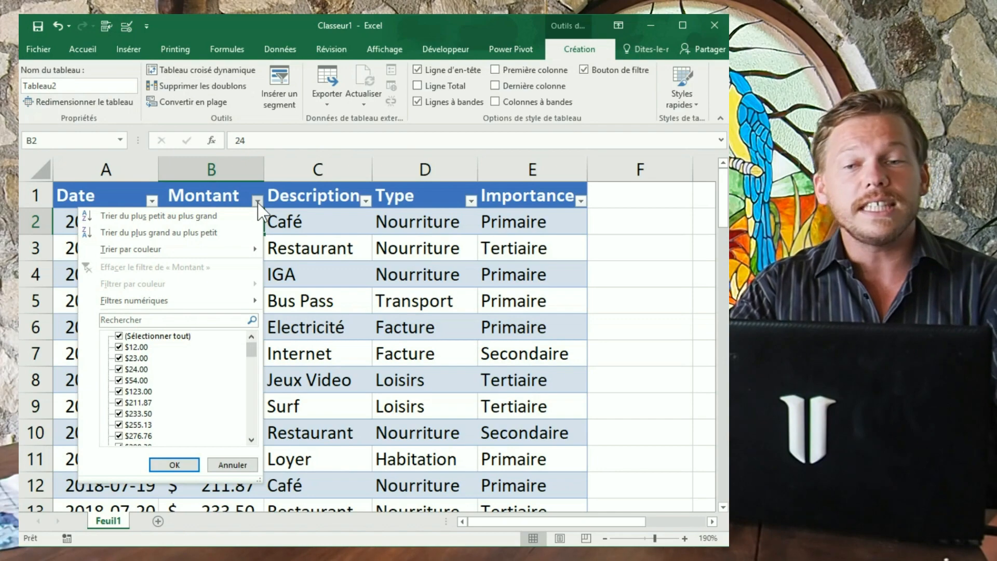
left_click(367, 200)
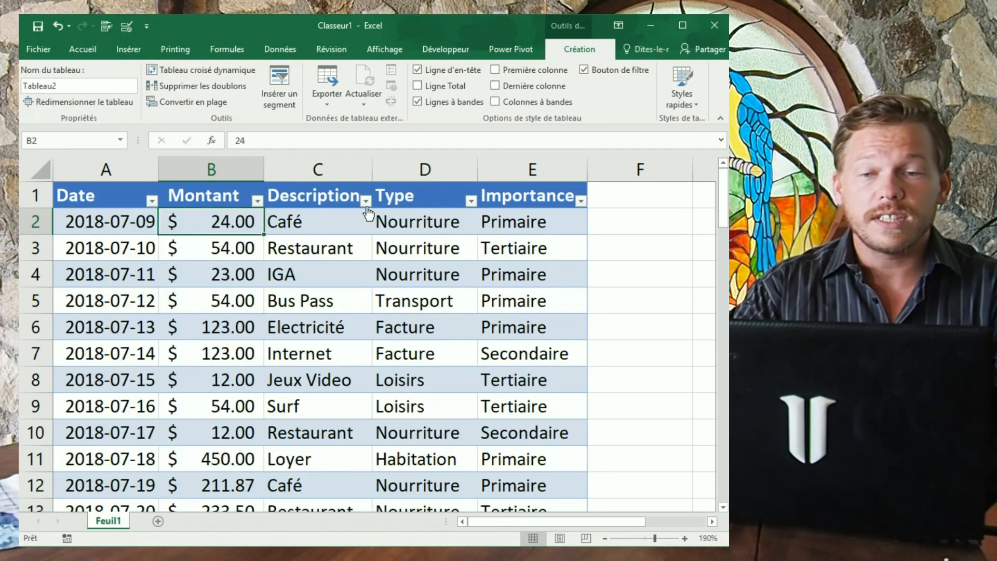
left_click(366, 200)
left_click(366, 200)
left_click(480, 204)
left_click(471, 201)
left_click(470, 200)
left_click(367, 200)
left_click(363, 201)
left_click(257, 201)
left_click(259, 202)
left_click(152, 201)
left_click(152, 201)
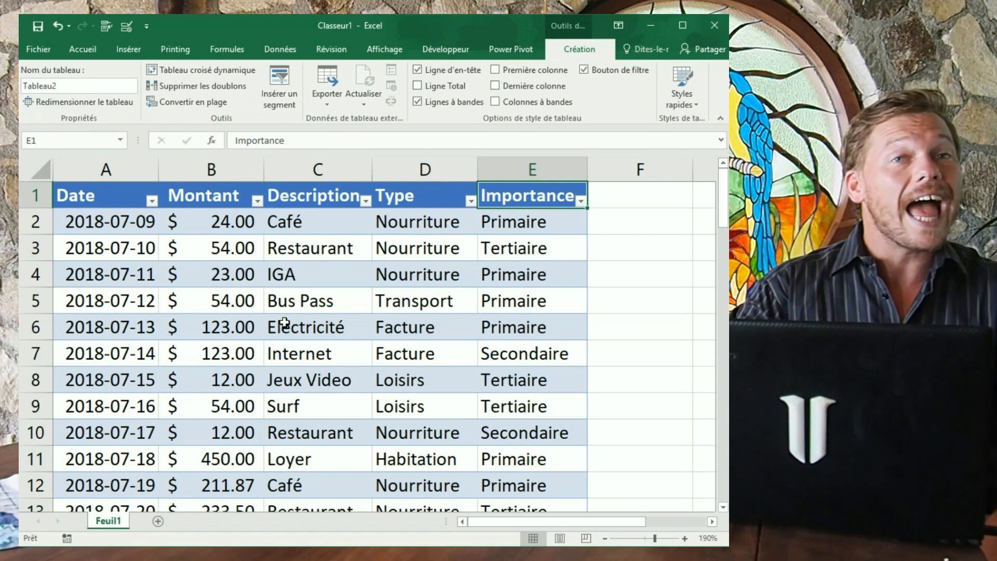
Step: Sort the table by Montant from largest to smallest and look over the sorted expenses
left_click(257, 201)
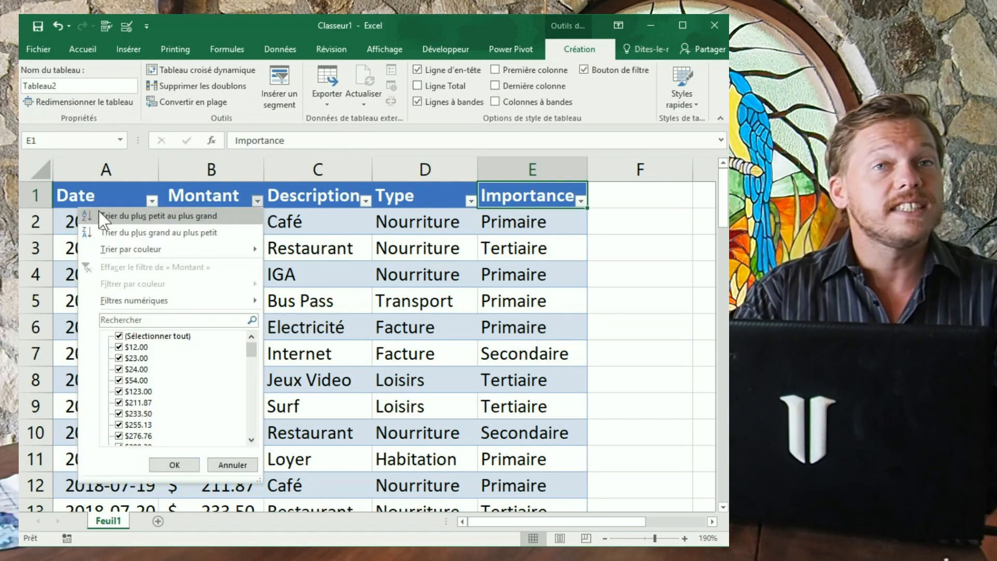
left_click(180, 233)
left_click_drag(115, 222, 499, 459)
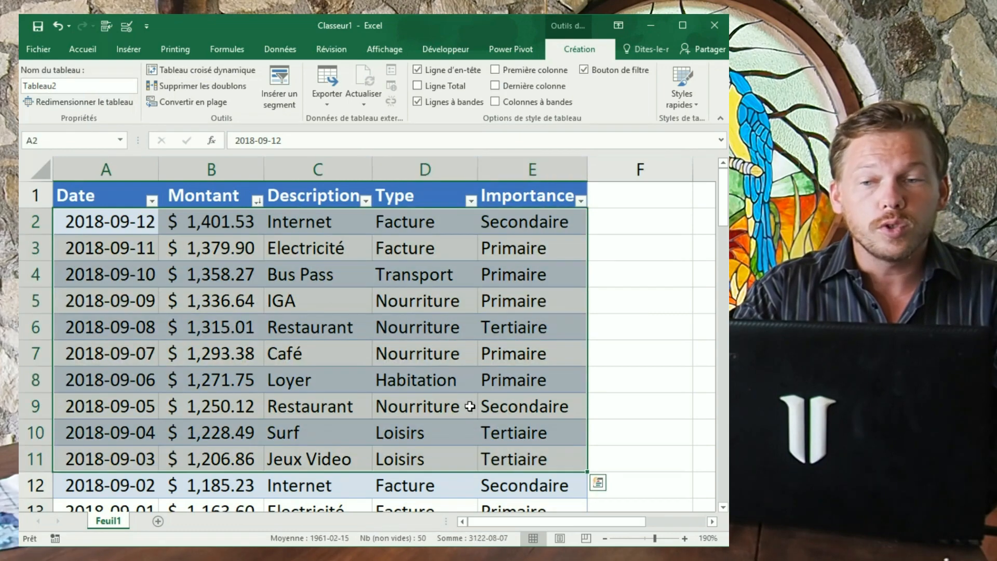
scroll(471, 406, "down", 2)
scroll(468, 405, "up", 2)
left_click_drag(224, 242, 244, 434)
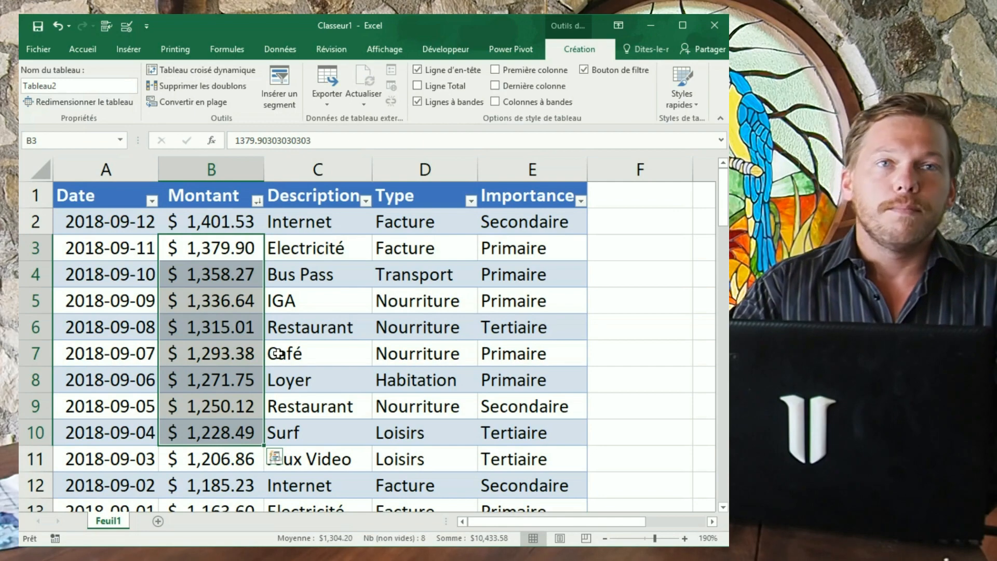
Step: Sort the table by Importance from A to Z
left_click_drag(536, 220, 532, 379)
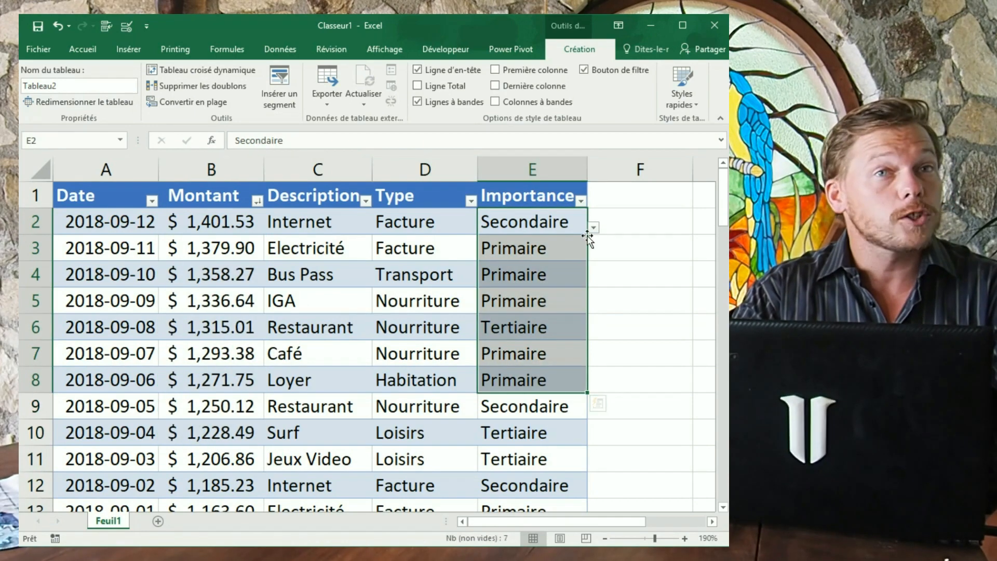
left_click(581, 201)
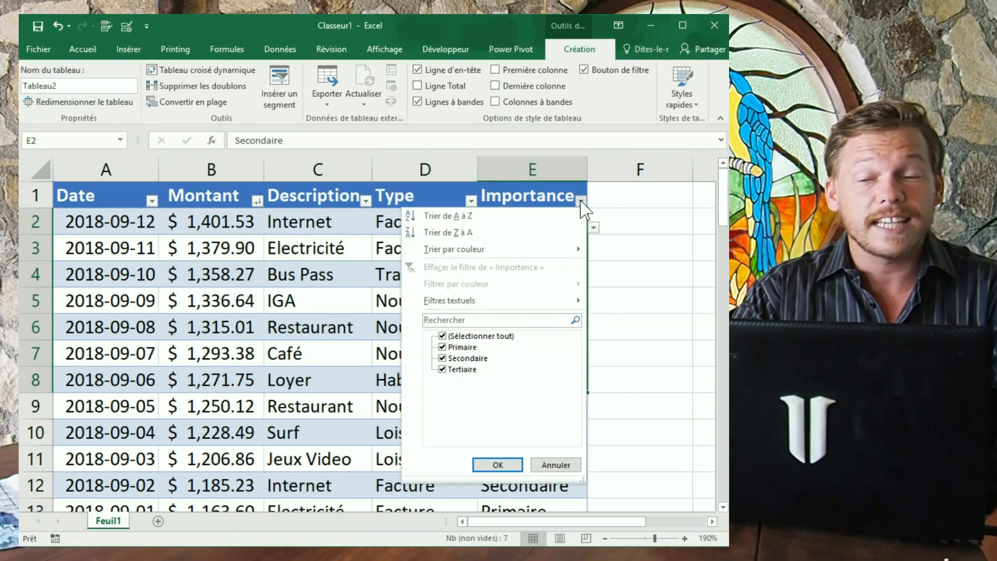
left_click(532, 217)
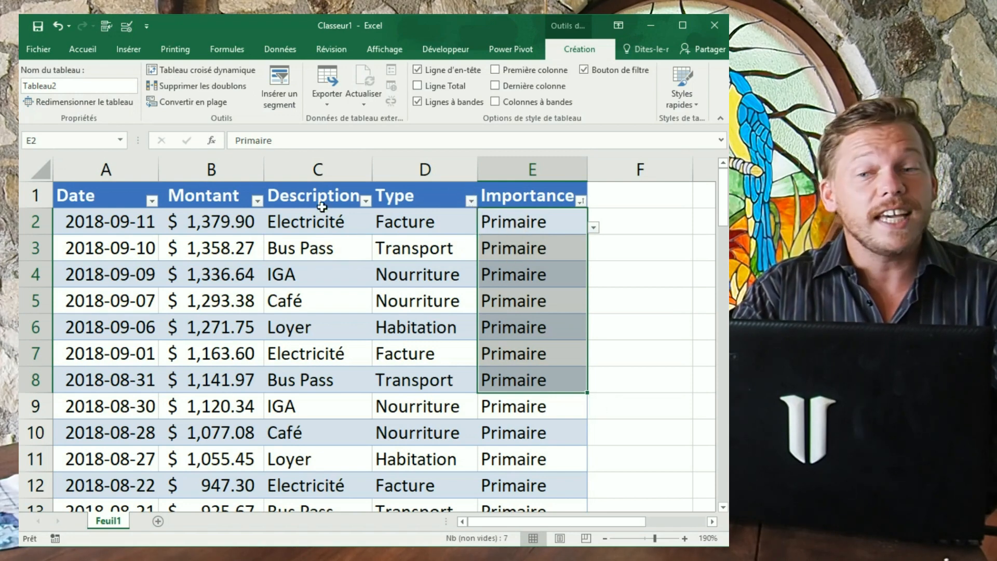
Step: Sort the table by Date from oldest to newest
left_click(366, 202)
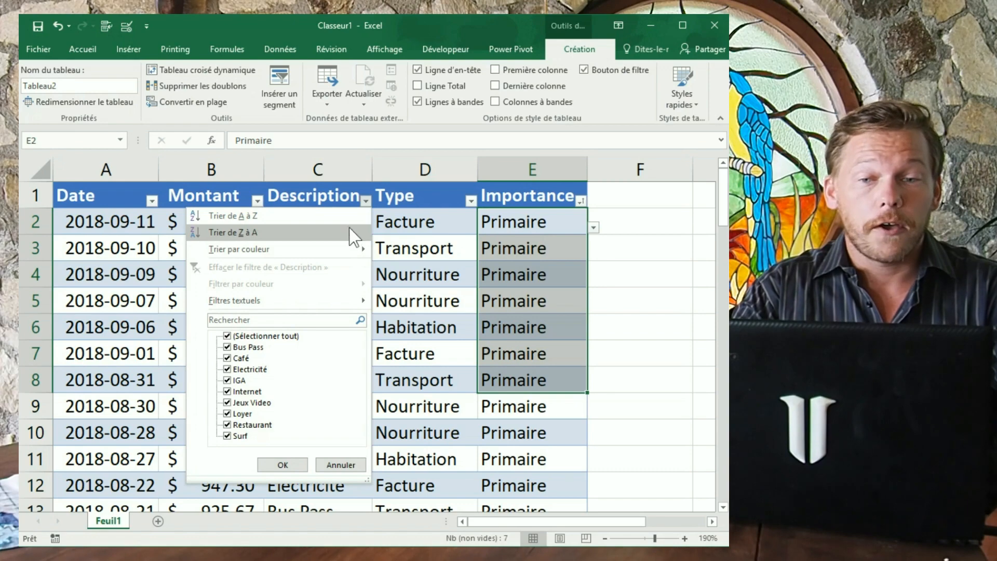
left_click(159, 198)
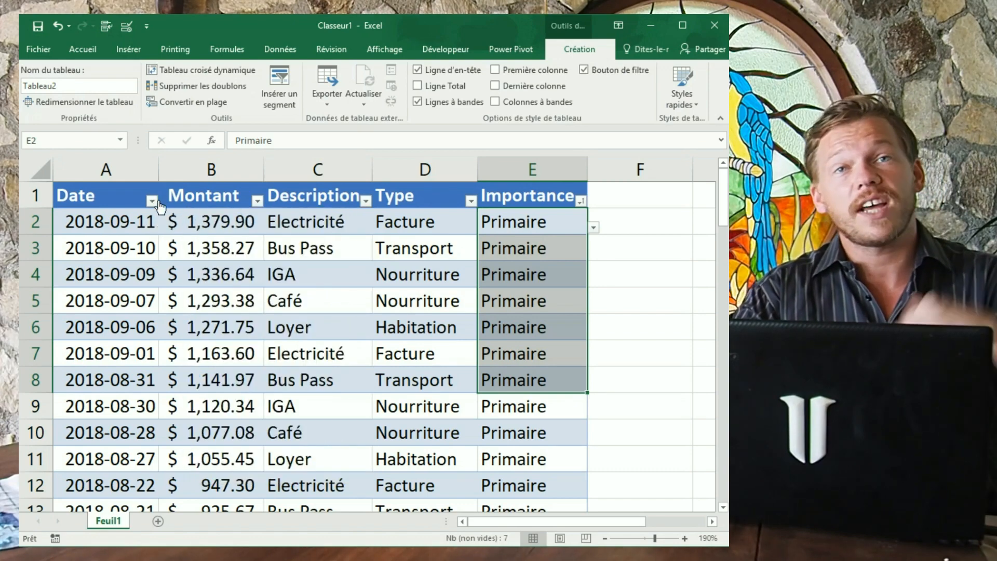
left_click(152, 201)
left_click(136, 217)
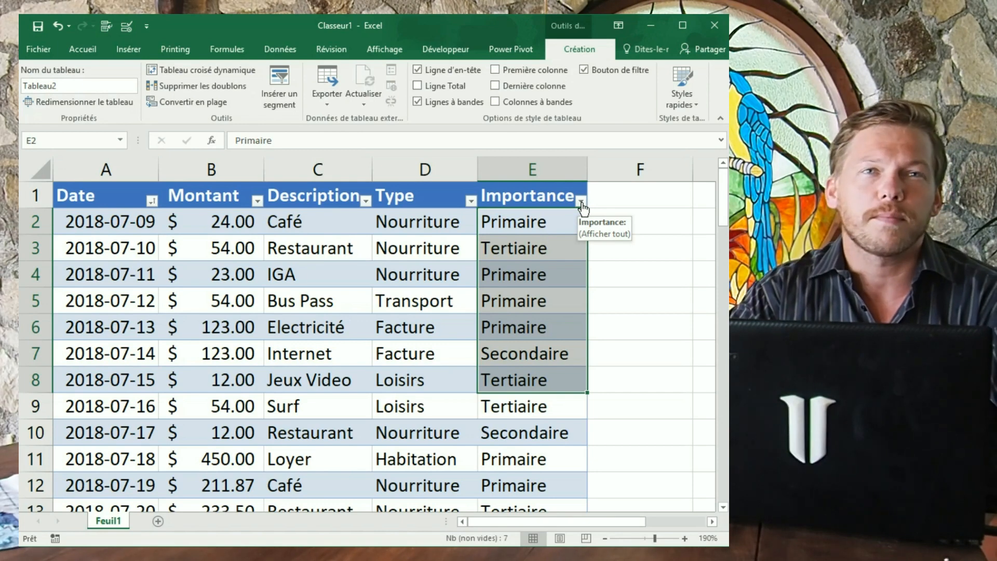
Step: Filter the Importance column to show only Tertiaire expenses and review the filtered rows
left_click(581, 202)
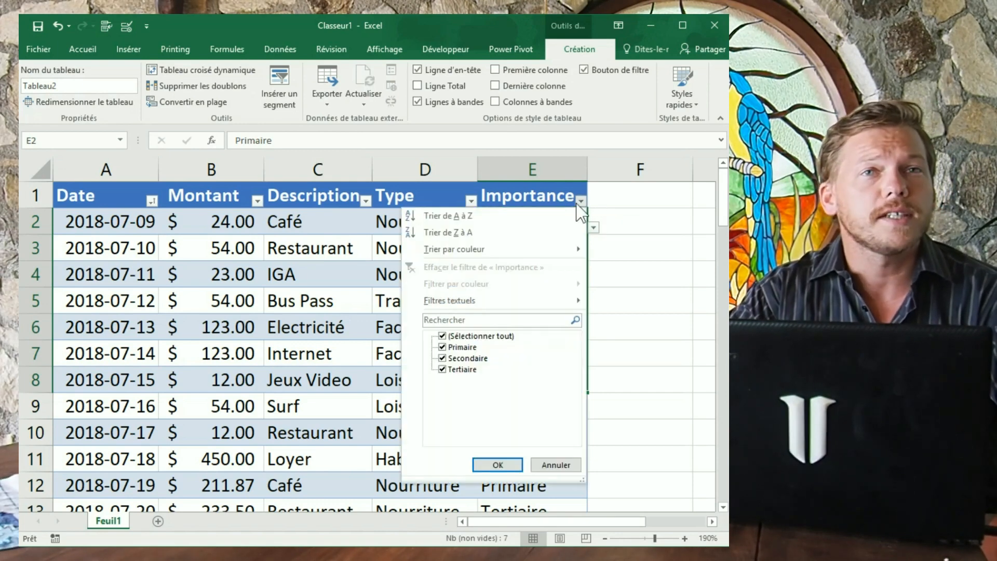
left_click(443, 347)
left_click(443, 359)
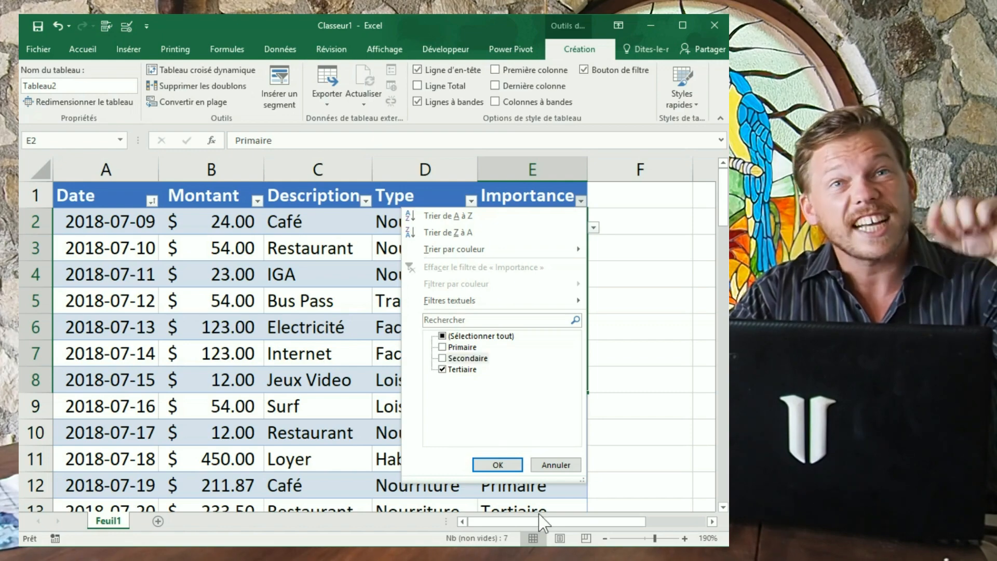
left_click(497, 465)
scroll(415, 405, "down", 2)
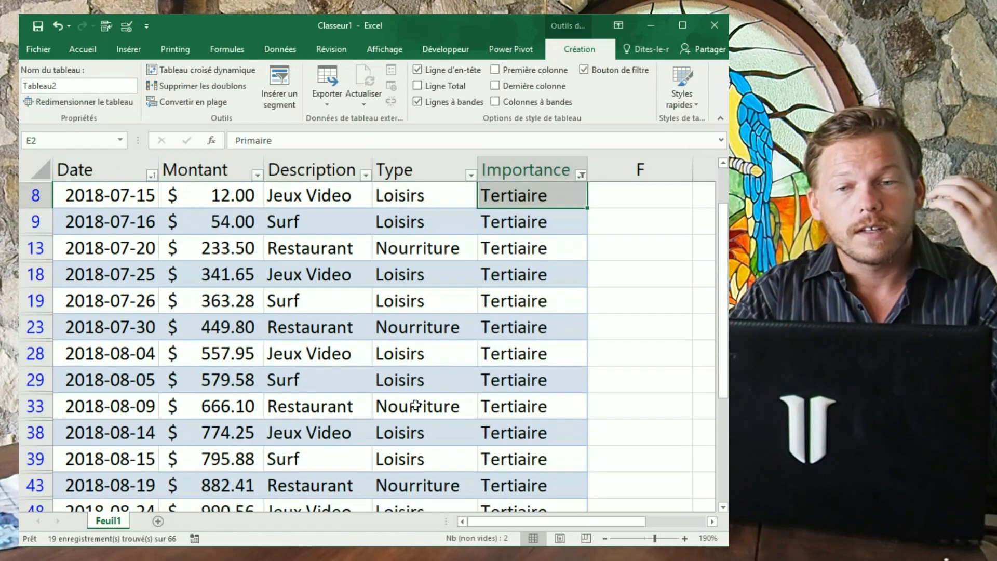
scroll(416, 406, "down", 3)
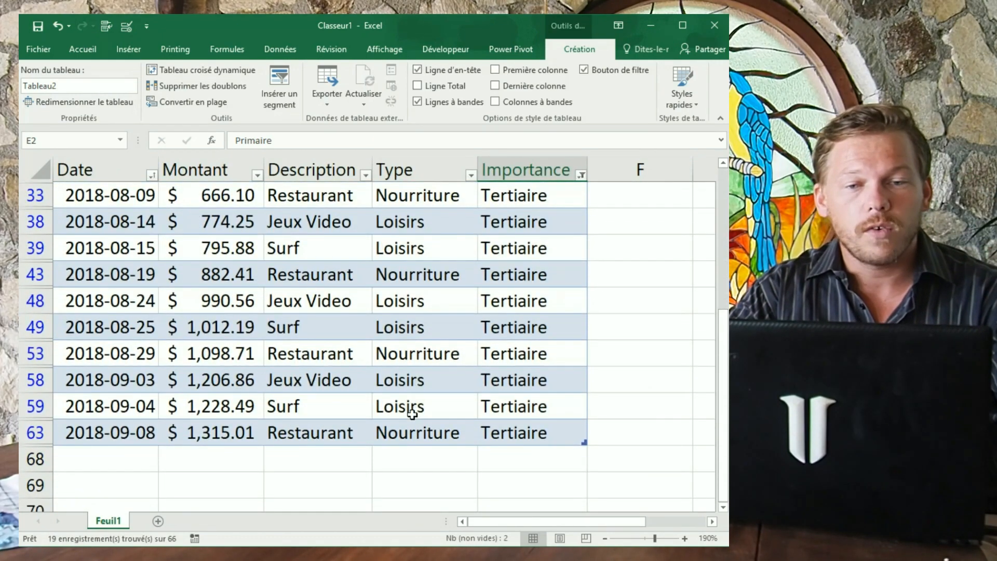
scroll(415, 418, "up", 3)
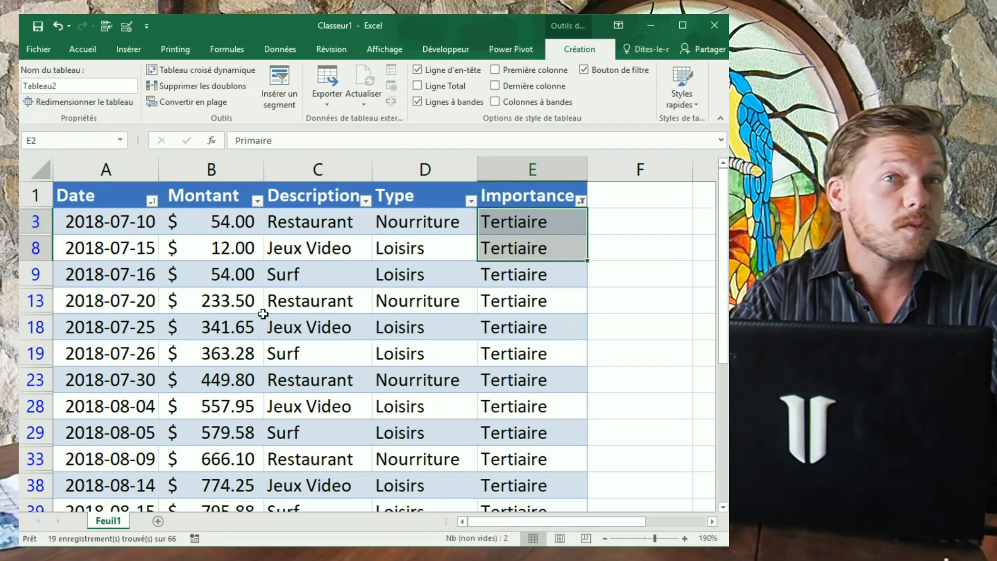
scroll(401, 269, "down", 4)
scroll(497, 432, "up", 2)
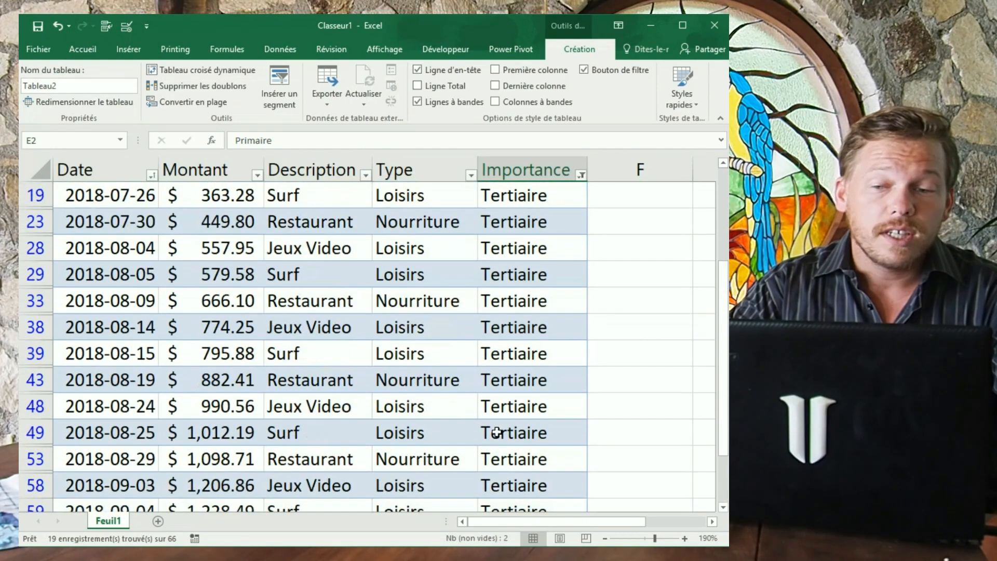
scroll(497, 432, "up", 2)
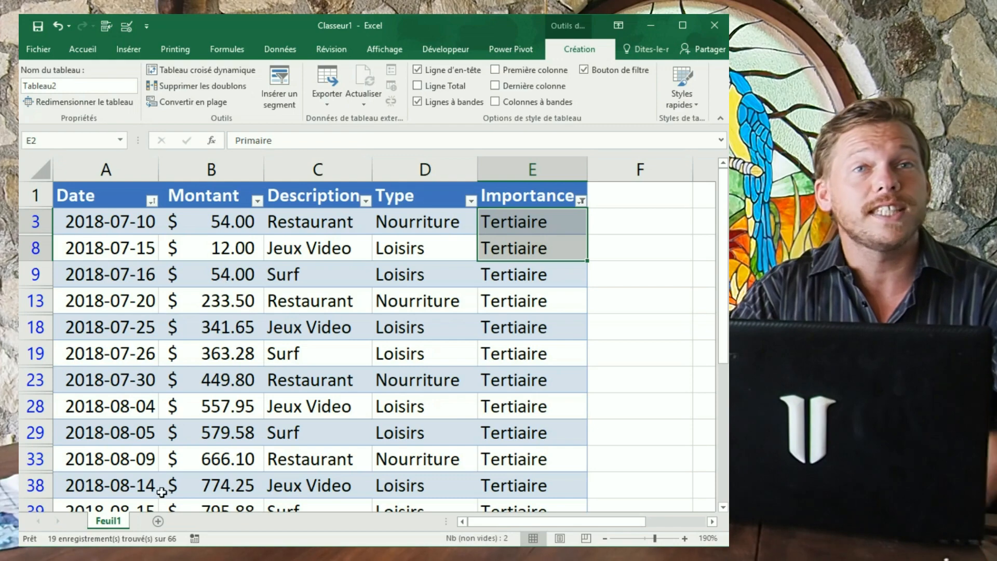
Step: Copy the filtered Tertiaire table with its headers, paste it at A1 of a new worksheet, and select the pasted range
left_click(158, 521)
left_click(111, 521)
left_click_drag(90, 190, 541, 486)
key("ctrl+c")
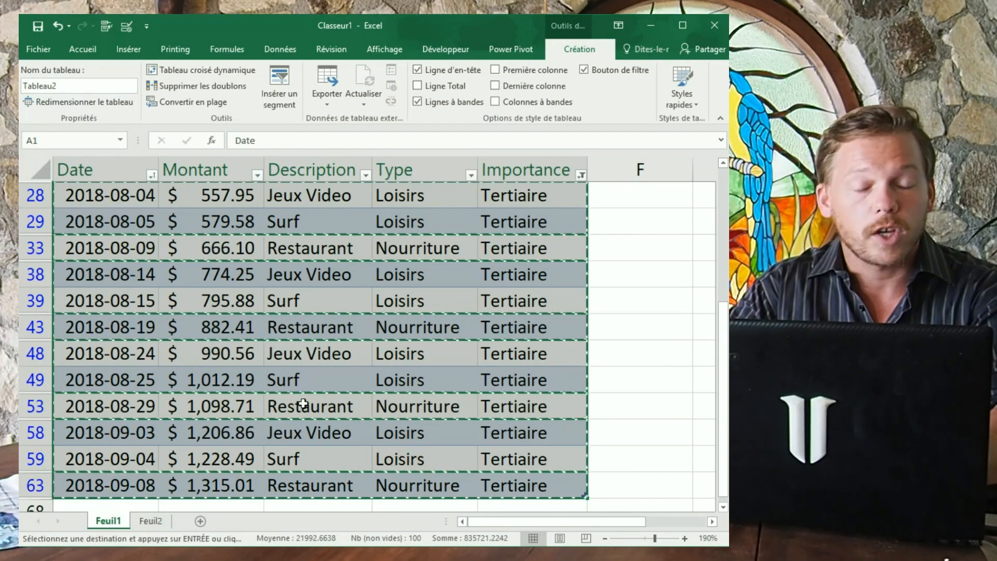
left_click(151, 520)
key("ctrl+v")
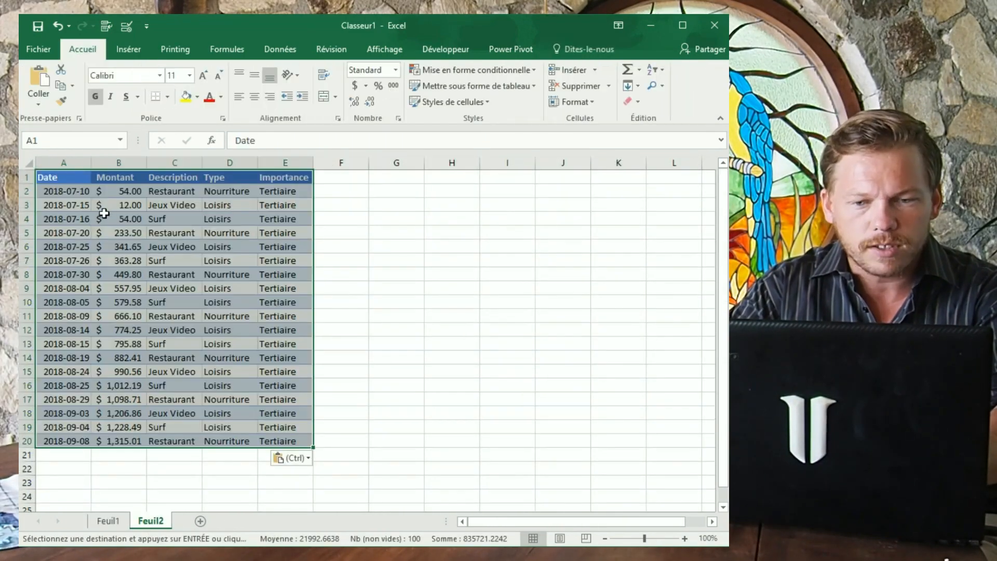
left_click(227, 218)
left_click_drag(296, 441, 37, 176)
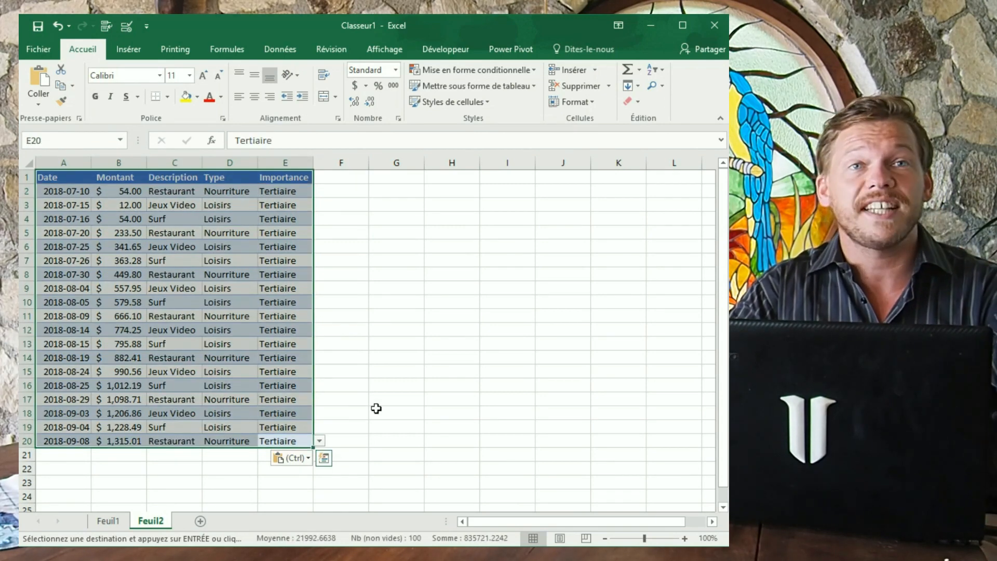
Step: Return to Feuil1, clear the filter on the Importance column, and cancel the pending copy selection
left_click(108, 520)
scroll(311, 337, "up", 5)
left_click(581, 200)
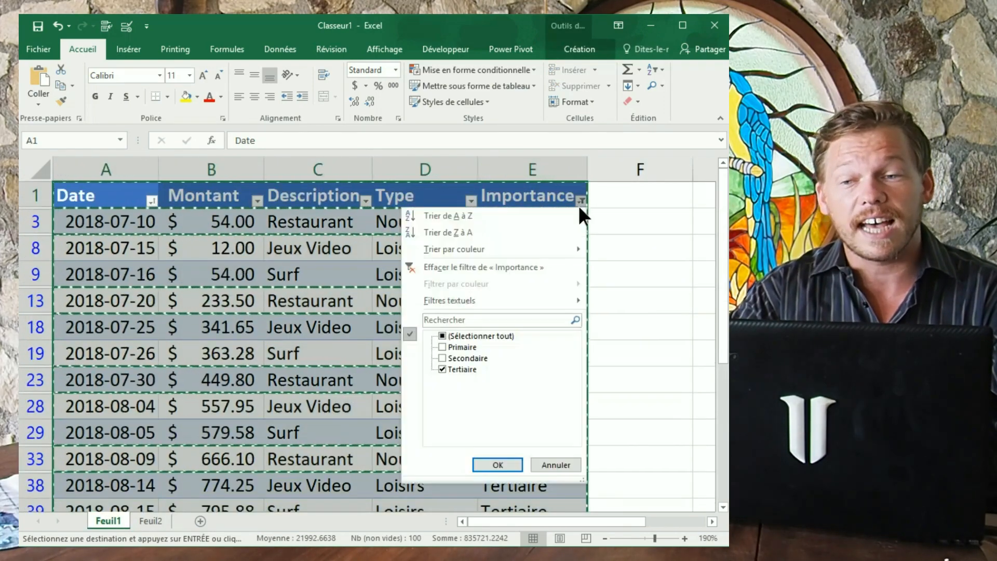
left_click(483, 267)
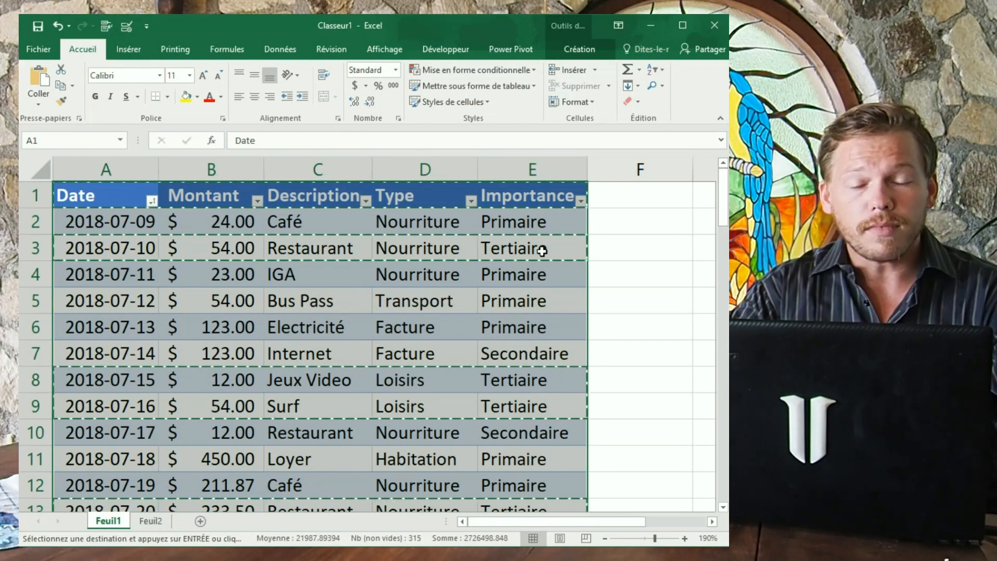
key("Escape")
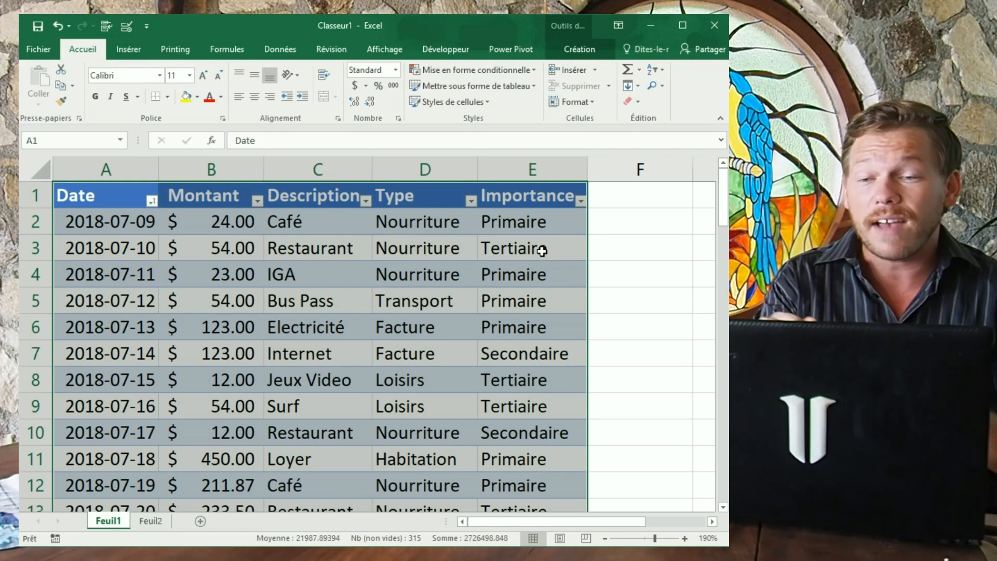
Step: Filter the Type column to show only Transport expenses and review the filtered rows
left_click(471, 201)
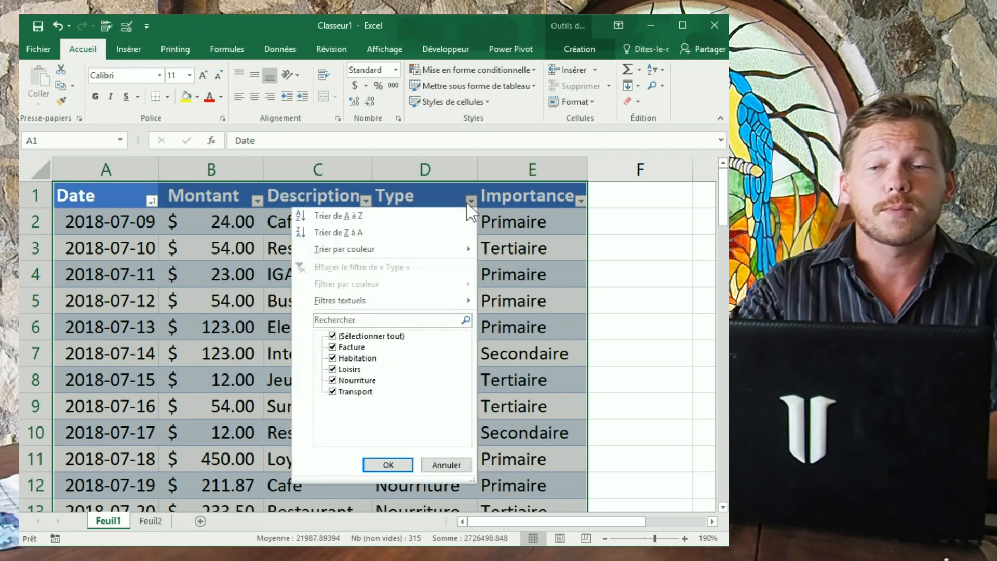
left_click(333, 337)
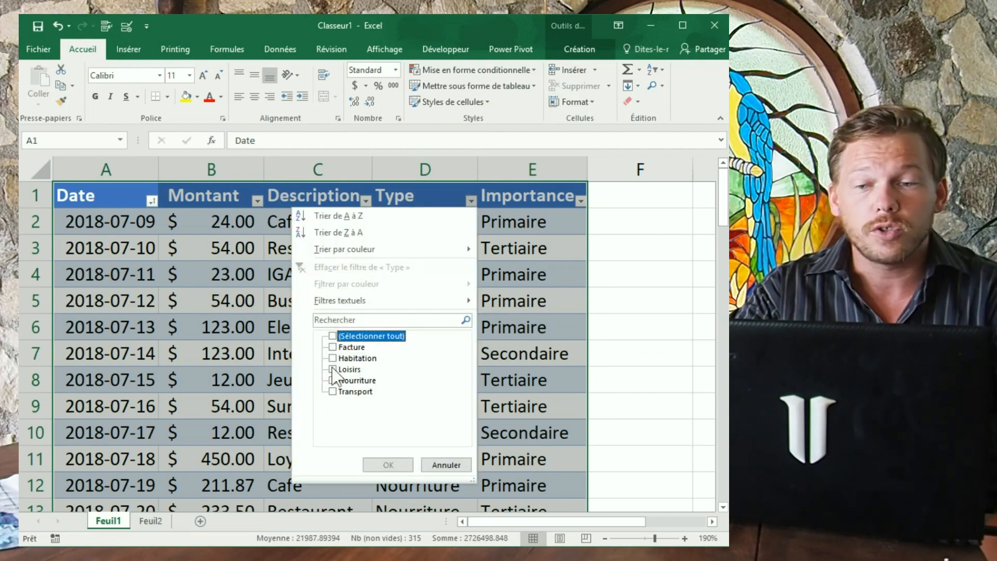
left_click(333, 392)
left_click(389, 465)
left_click_drag(426, 222, 345, 379)
left_click_drag(312, 222, 338, 375)
left_click_drag(233, 379, 240, 221)
left_click_drag(324, 225, 325, 373)
left_click_drag(449, 221, 446, 369)
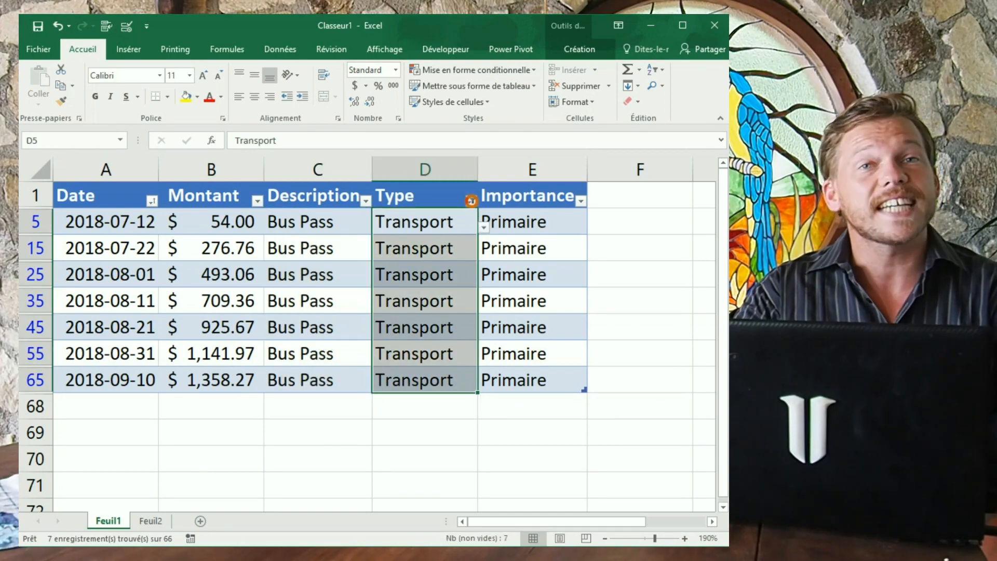
Step: Clear the filter on the Type column and reopen its filter choices
left_click(471, 201)
left_click(444, 265)
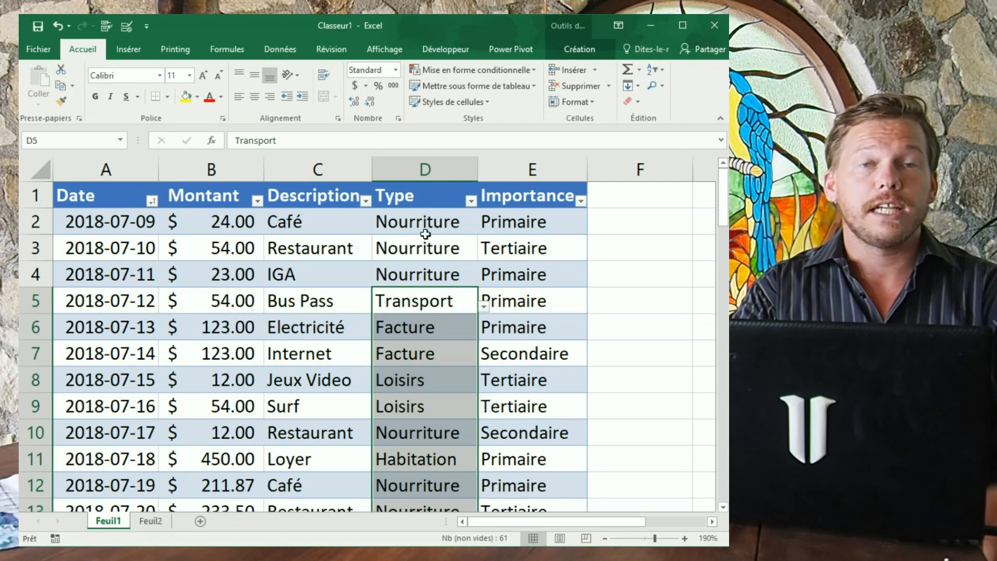
left_click(470, 201)
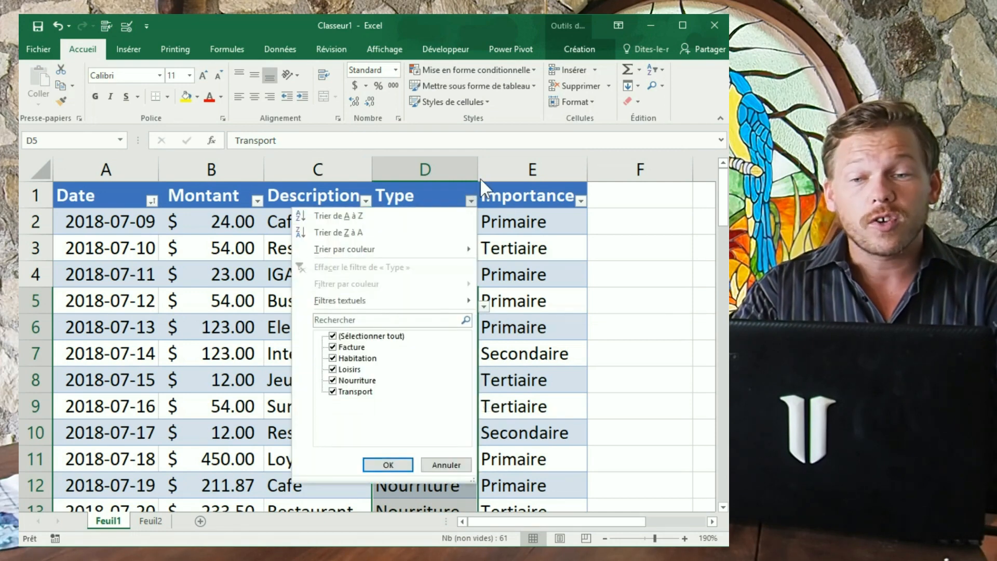
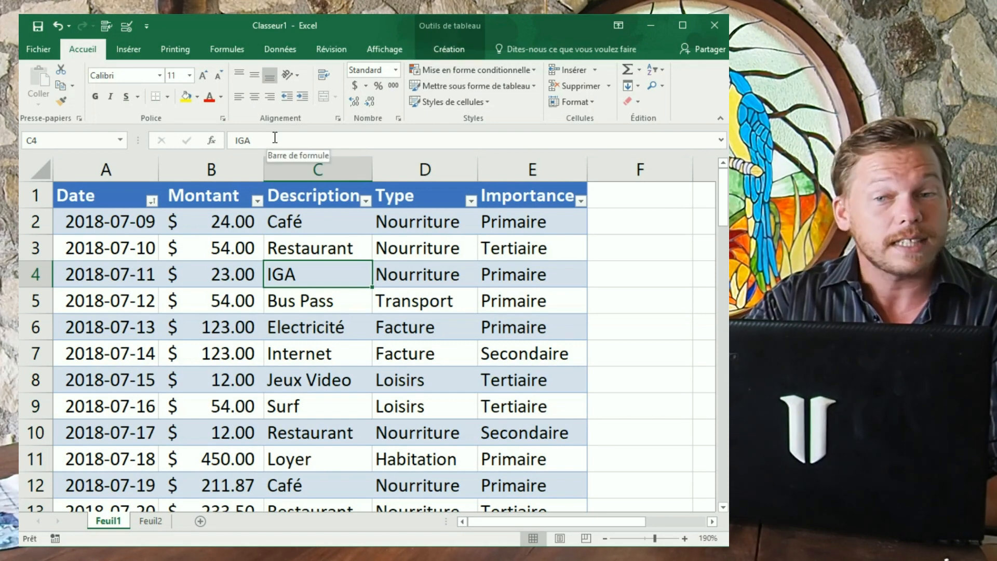
Step: Add a total row to the expense table and examine its Date and Importance cells
left_click(640, 281)
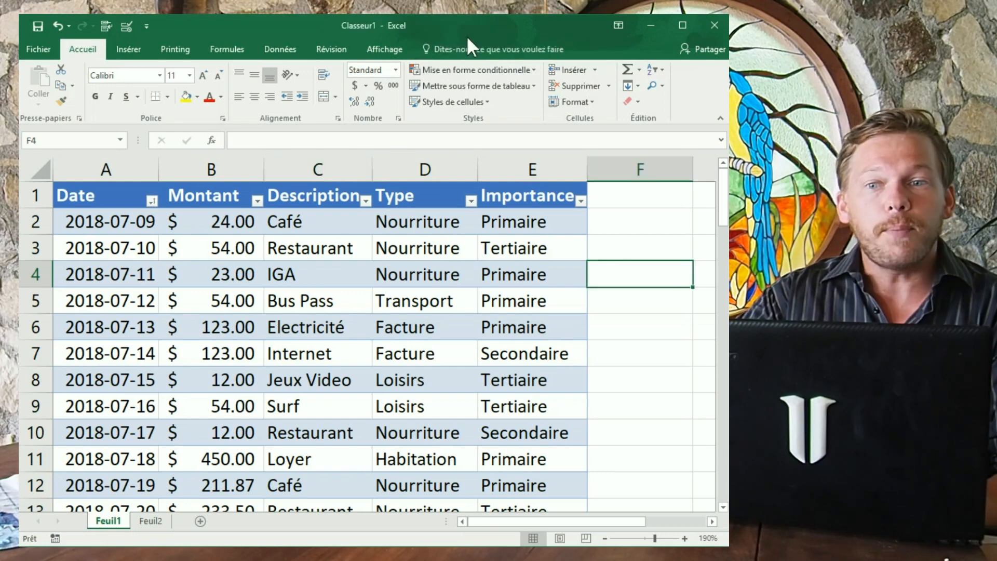
left_click(645, 228)
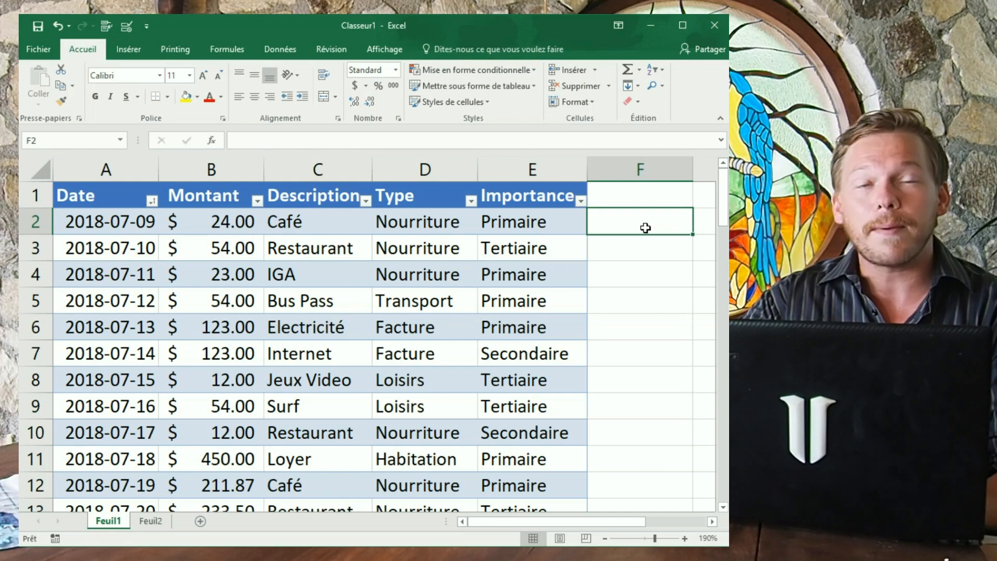
left_click(505, 354)
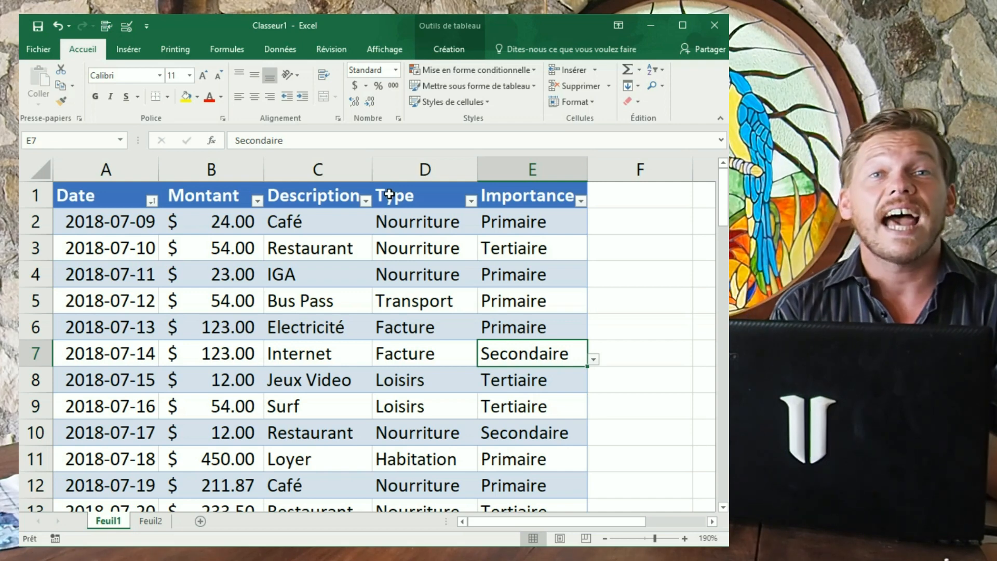
left_click(351, 294)
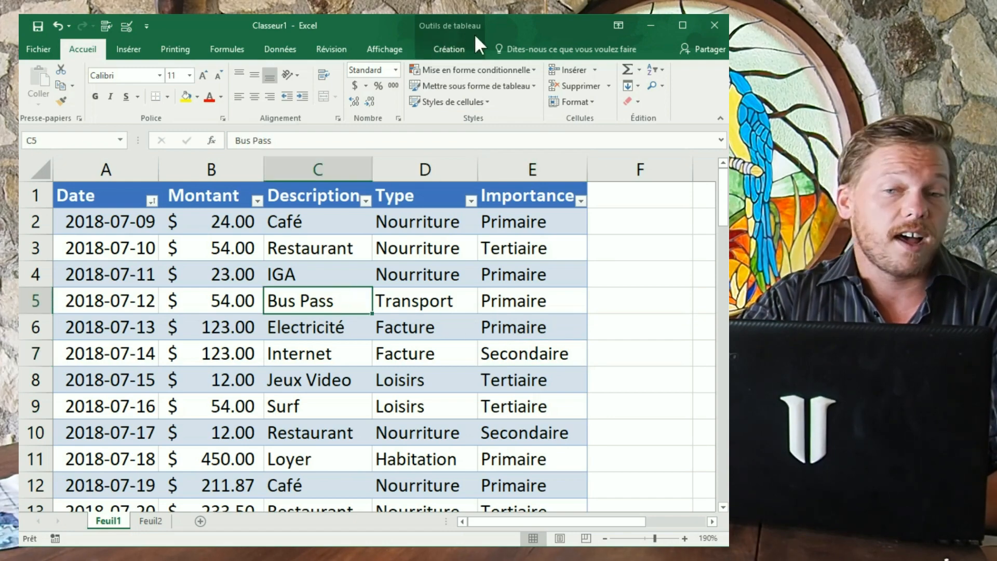
left_click(462, 49)
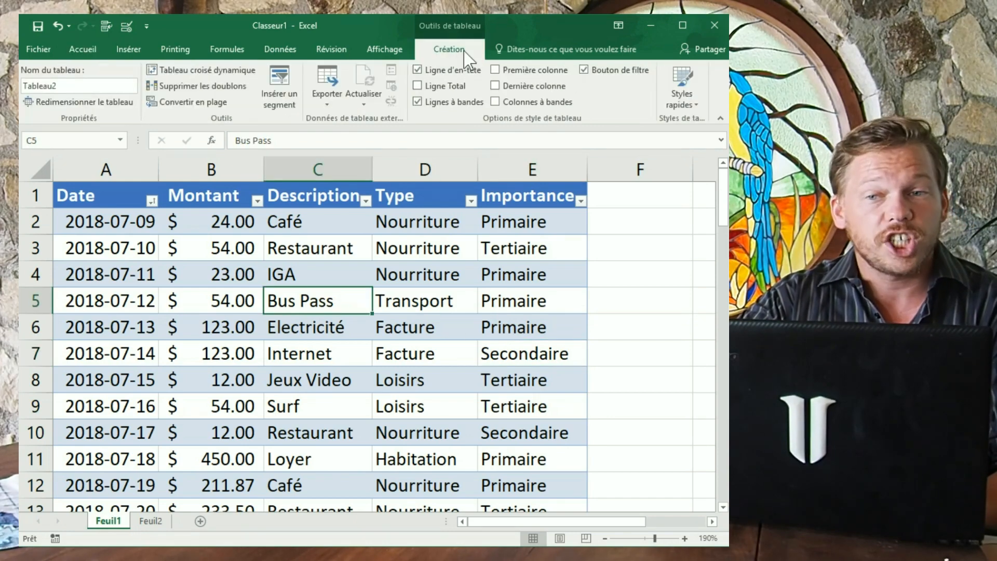
left_click(445, 89)
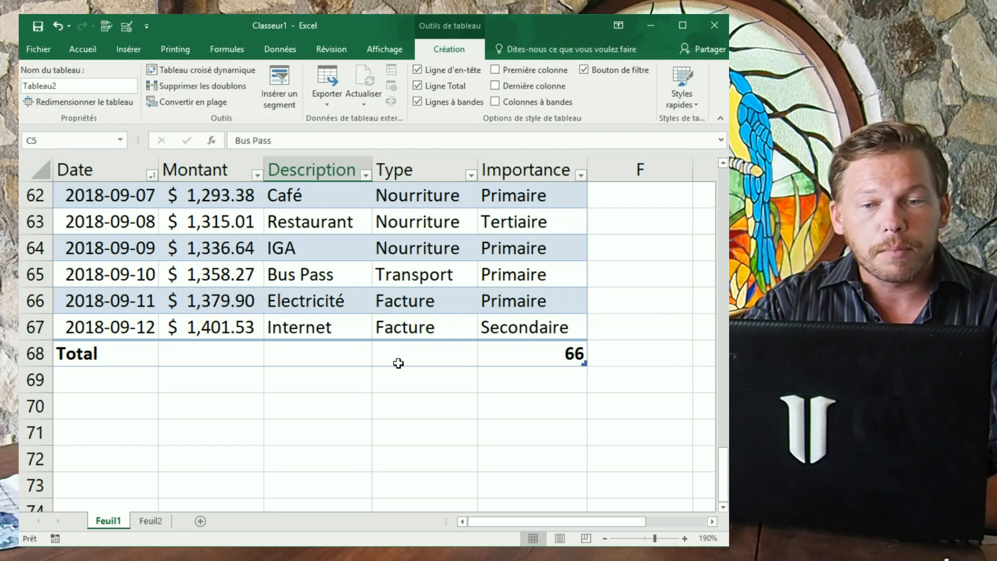
left_click(122, 353)
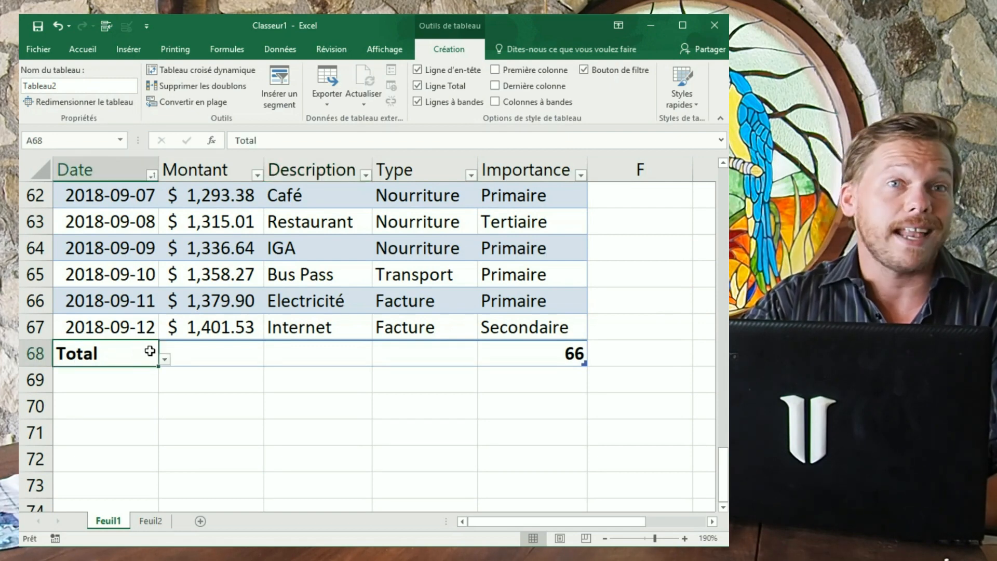
left_click(553, 359)
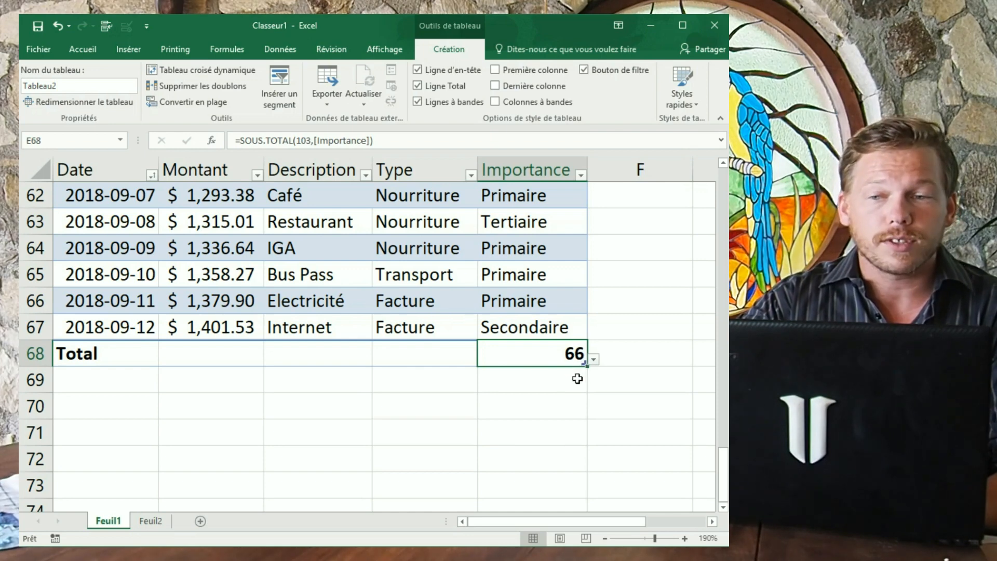
Step: Set the Montant cell of the total row to Somme and autofit the Montant column's width
left_click_drag(207, 195, 222, 322)
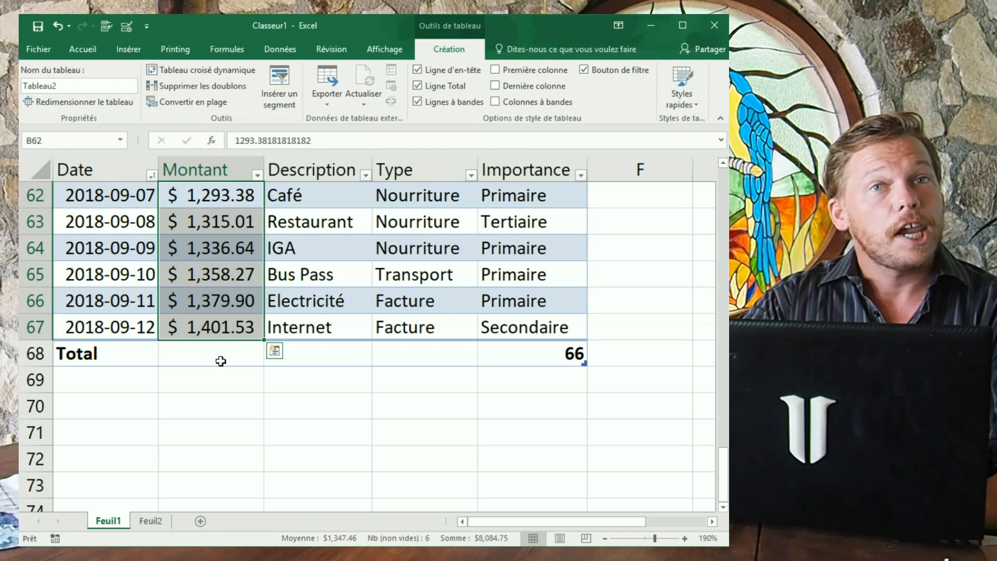
left_click(221, 359)
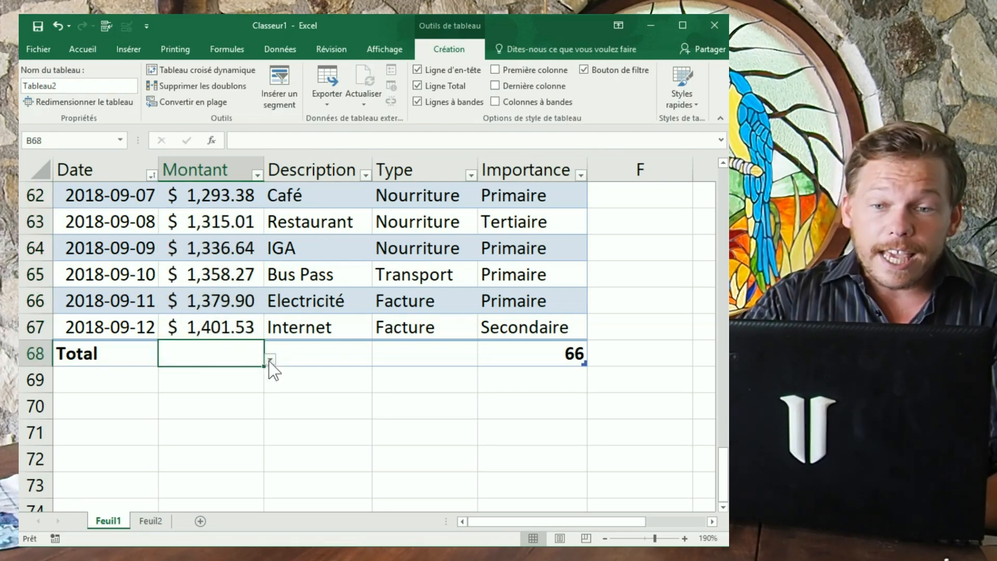
left_click(270, 359)
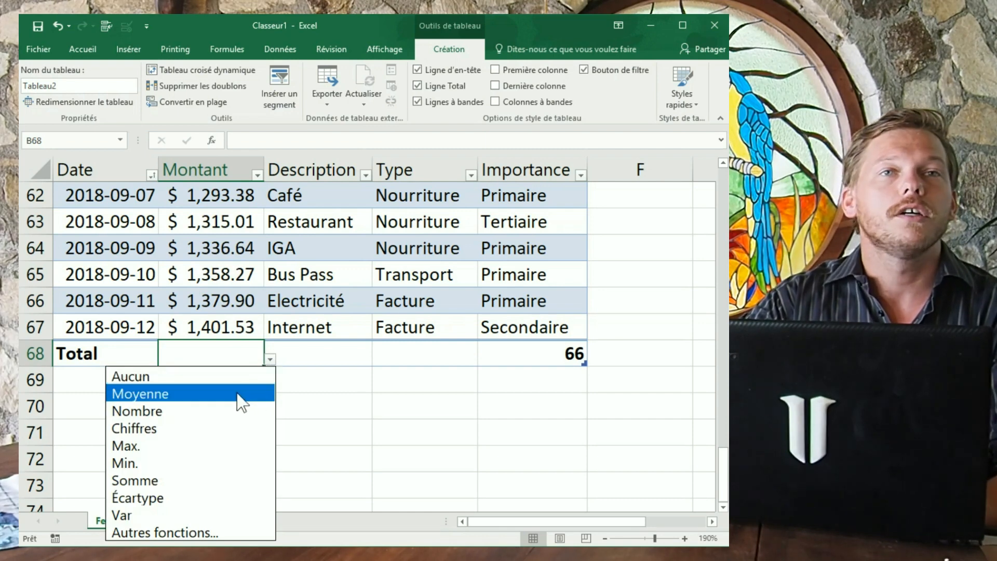
left_click(242, 481)
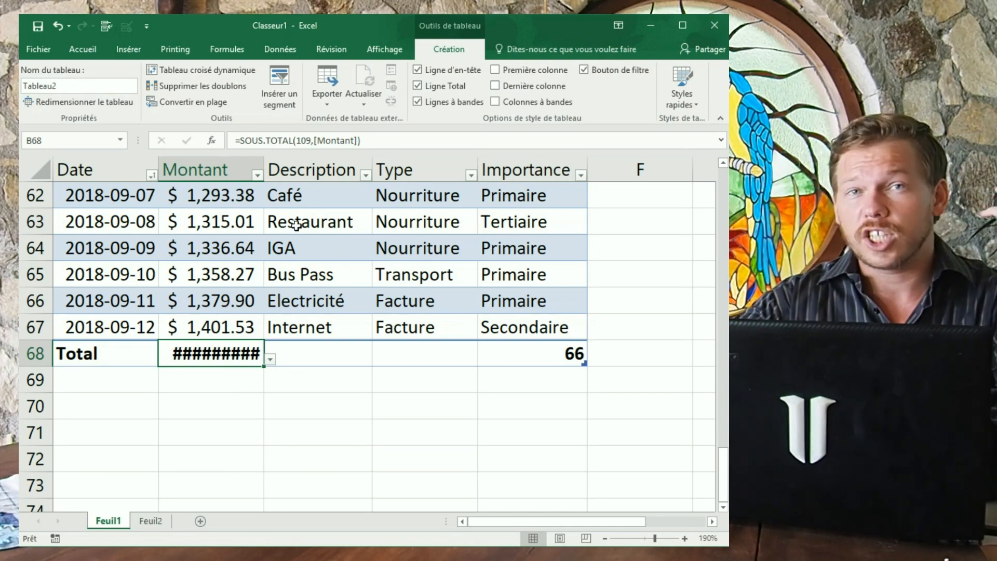
double_click(265, 172)
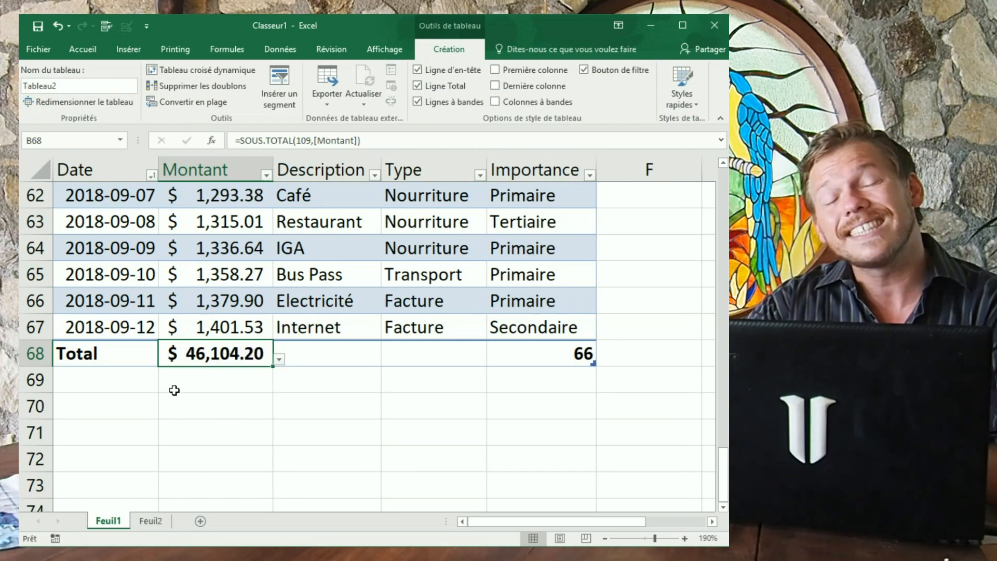
scroll(235, 326, "up", 4)
scroll(287, 279, "down", 5)
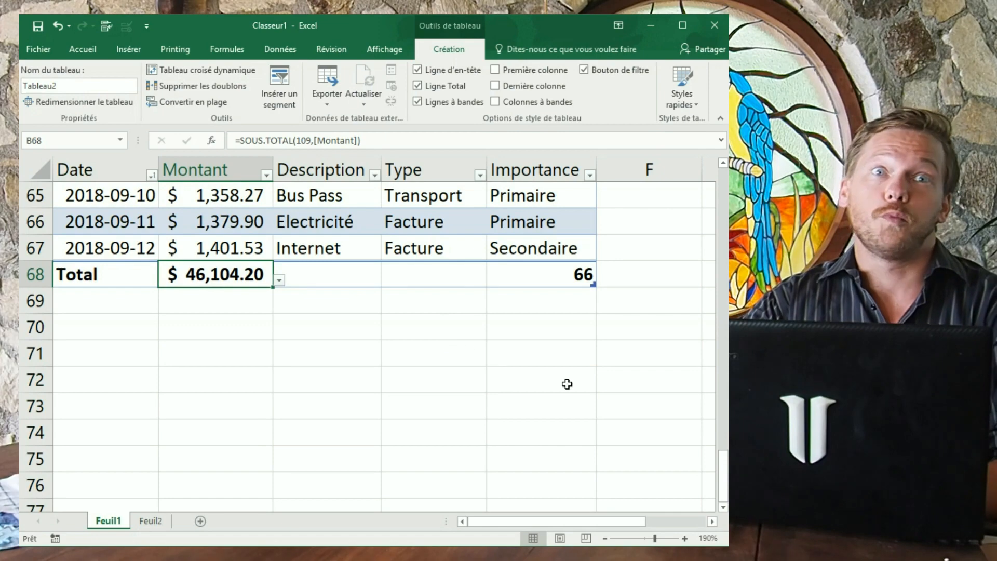
Step: Filter the Importance column to show only Secondaire expenses and check the Montant total of the filtered rows
scroll(624, 411, "up", 4)
left_click_drag(724, 460, 709, 179)
left_click(331, 279)
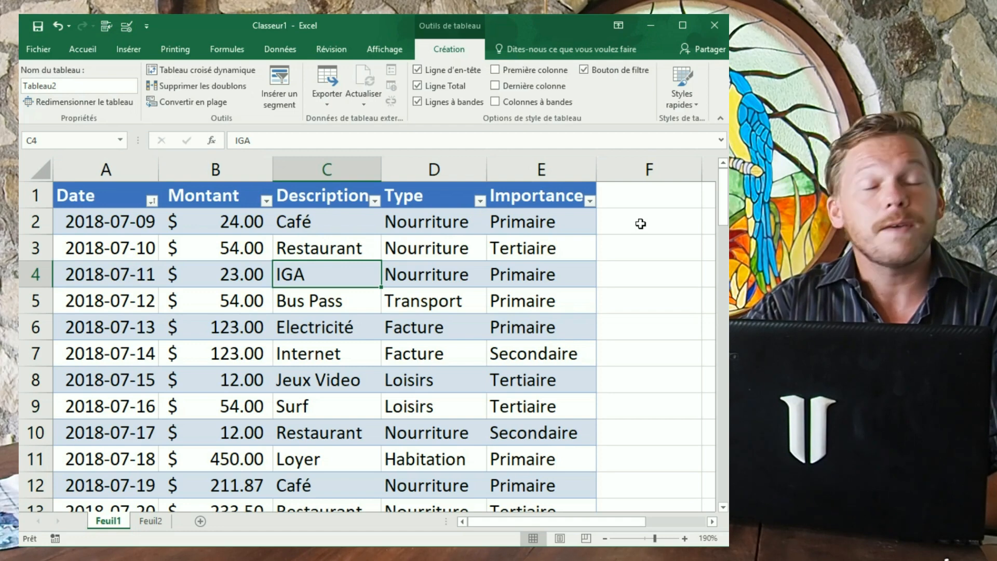
left_click(589, 201)
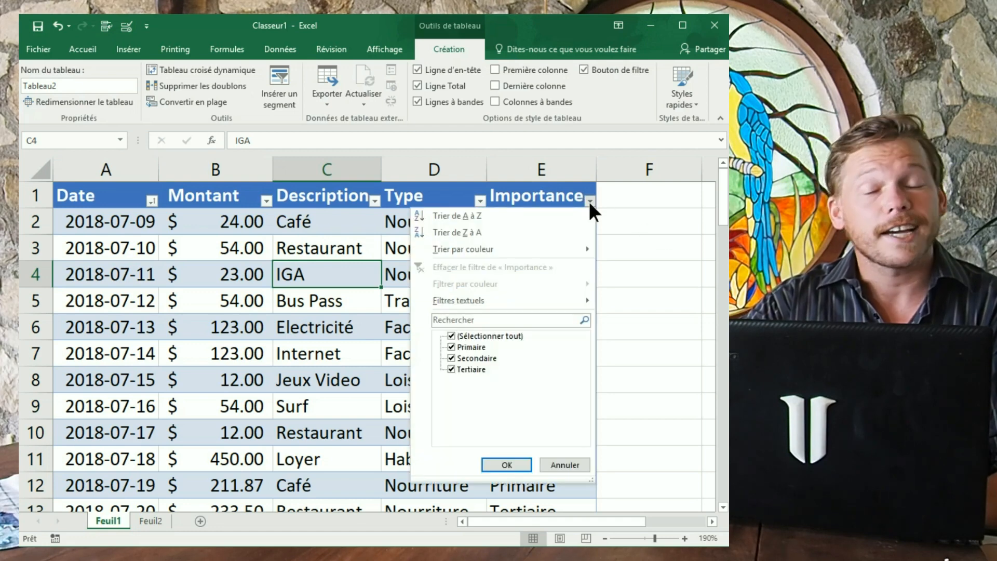
left_click(452, 336)
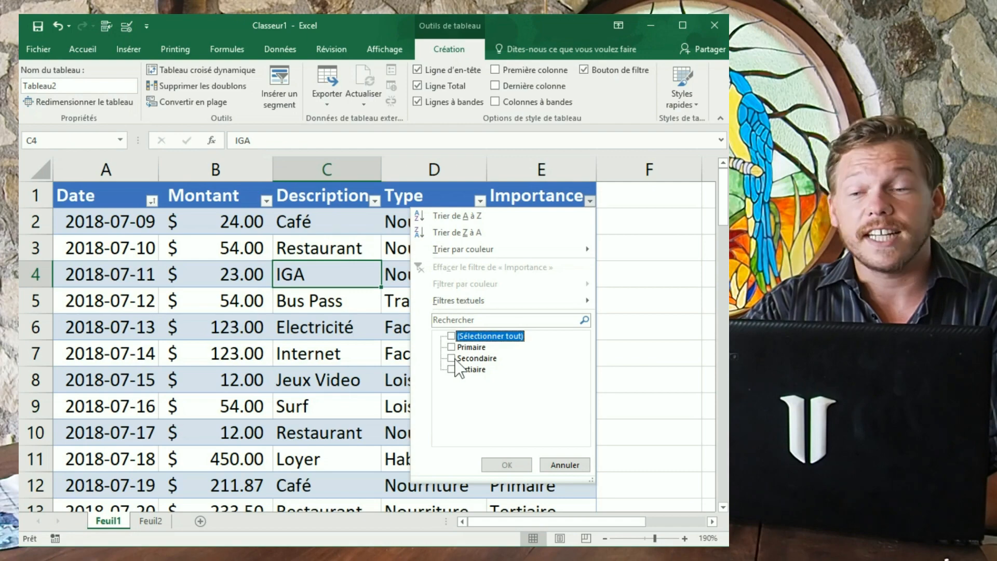
left_click(452, 358)
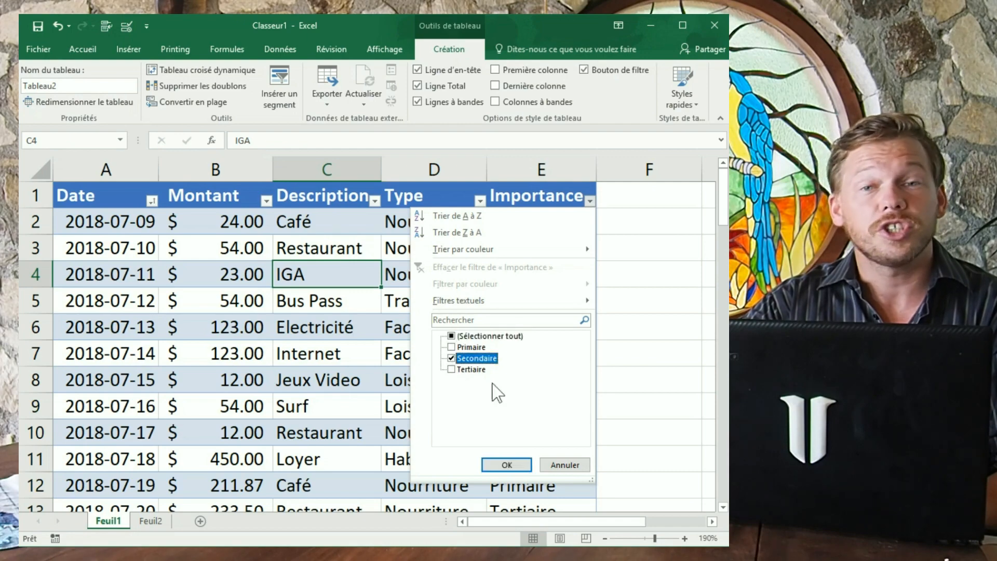
left_click(492, 467)
left_click_drag(535, 223, 540, 360)
left_click(218, 459)
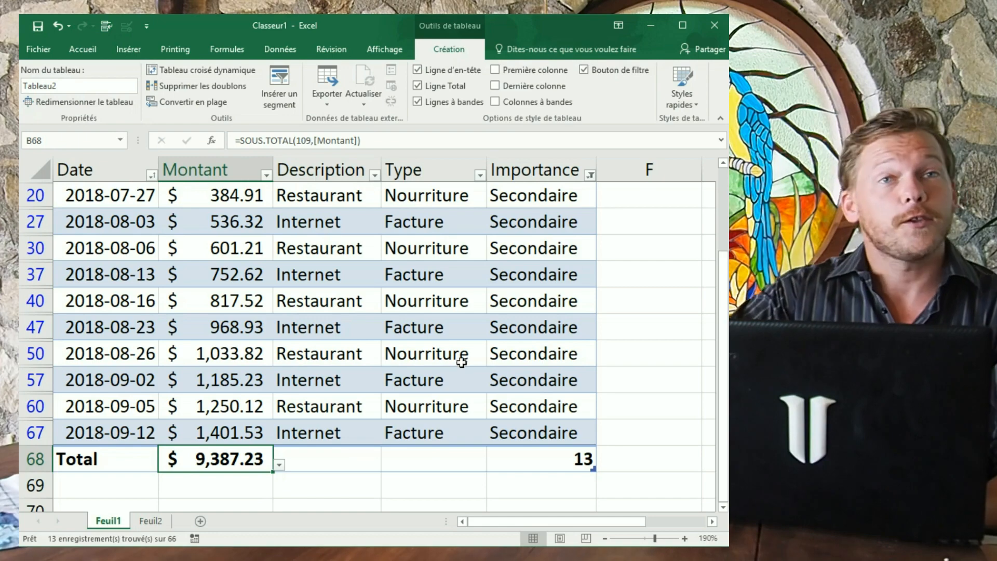
scroll(529, 368, "up", 1)
scroll(329, 383, "down", 1)
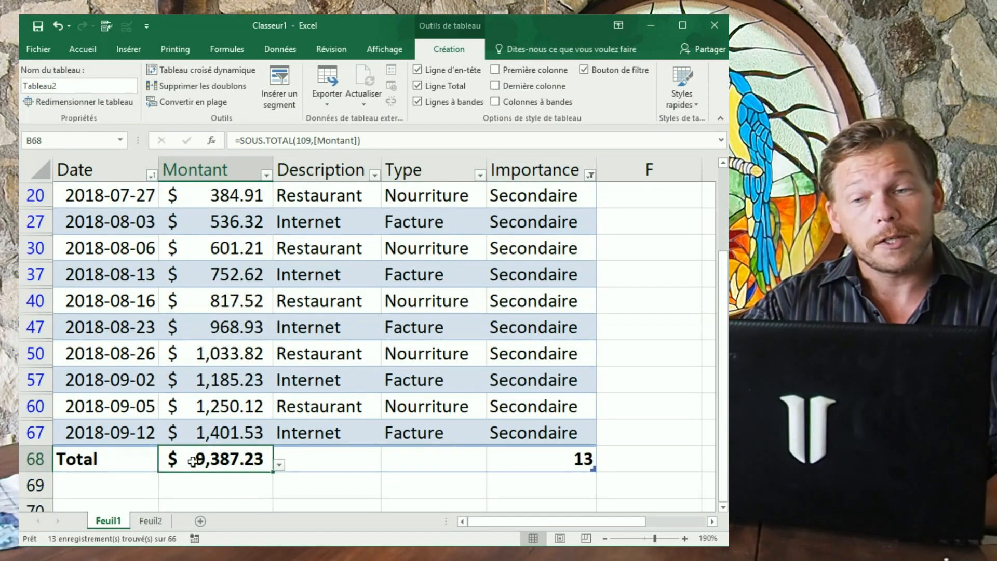
Step: Filter the Type column to show only Nourriture among the Secondaire expenses and check the Montant total of the filtered rows
scroll(464, 411, "up", 3)
left_click(600, 201)
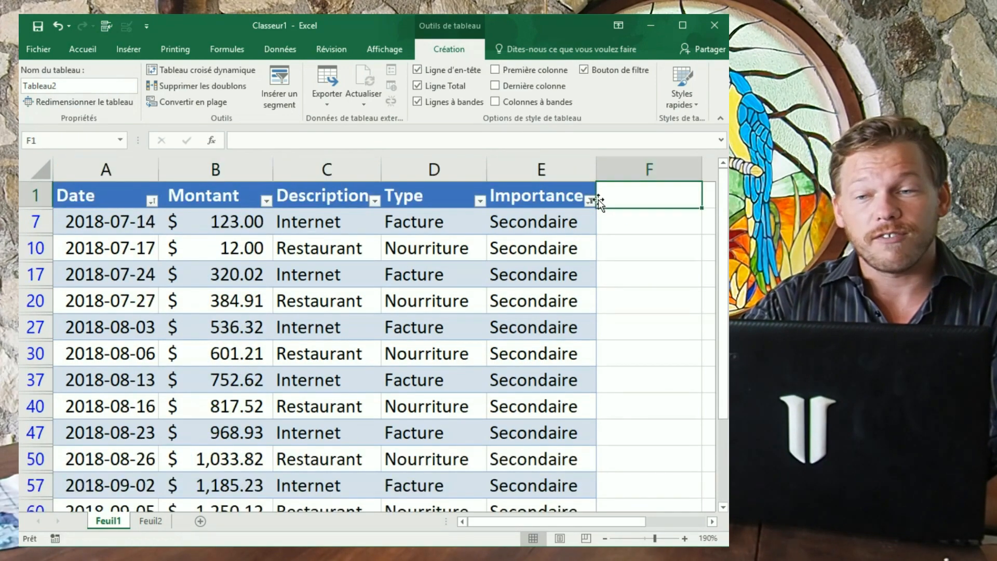
left_click(590, 200)
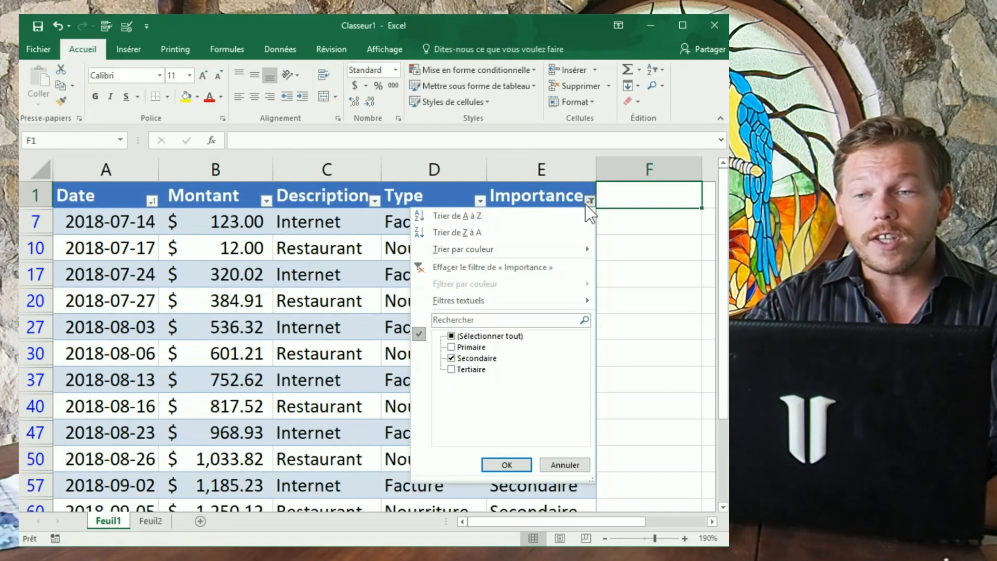
left_click(485, 192)
left_click(481, 200)
left_click(341, 336)
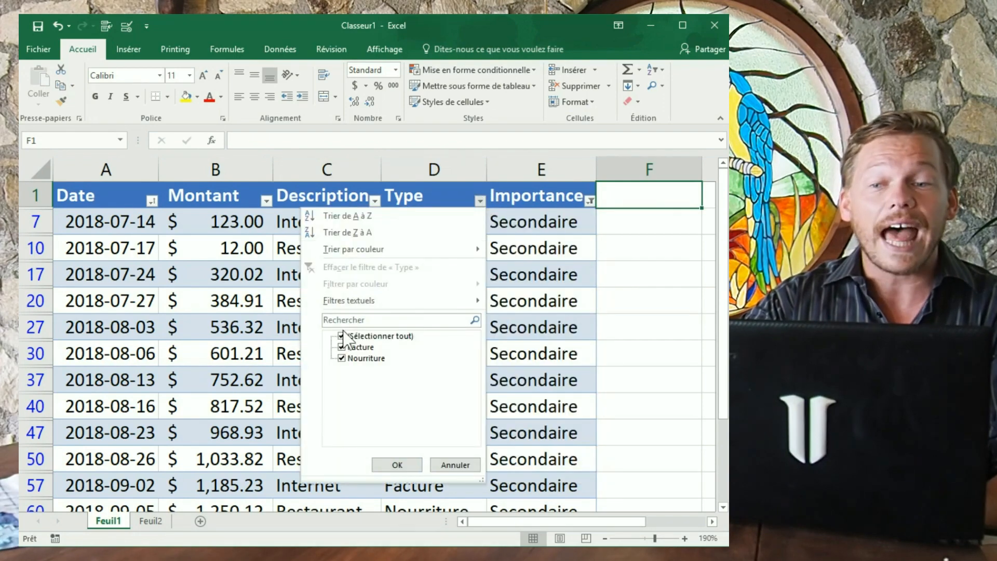
left_click(341, 358)
left_click(397, 465)
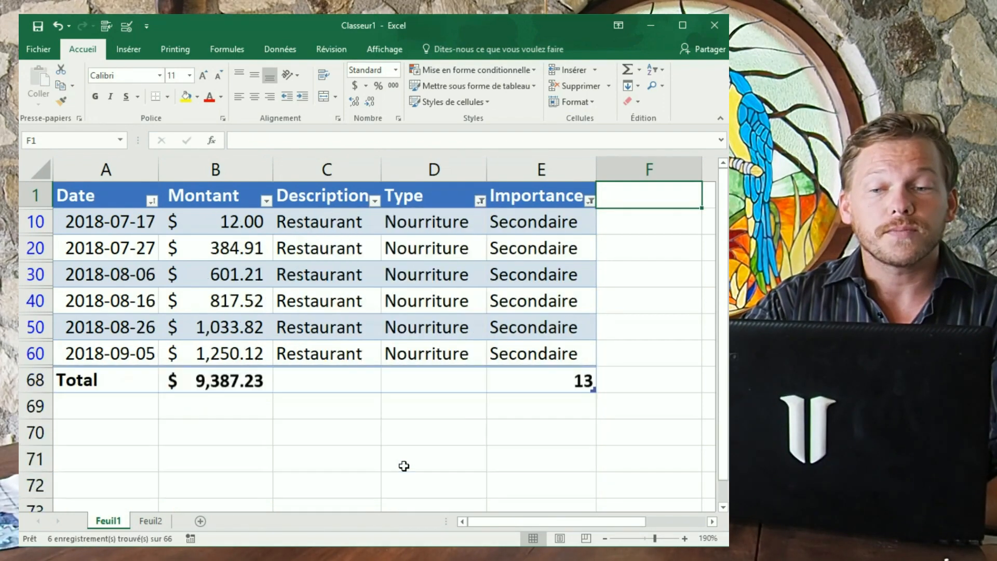
left_click_drag(520, 221, 514, 331)
left_click_drag(427, 224, 404, 354)
left_click(210, 384)
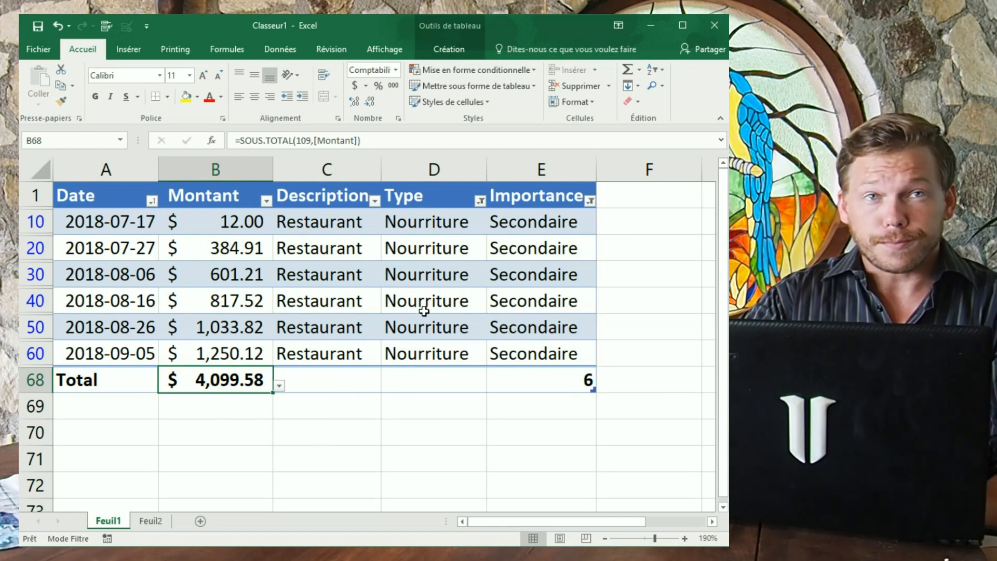
Step: Show all values again in the Importance and Type columns by reselecting every filter choice
left_click(591, 201)
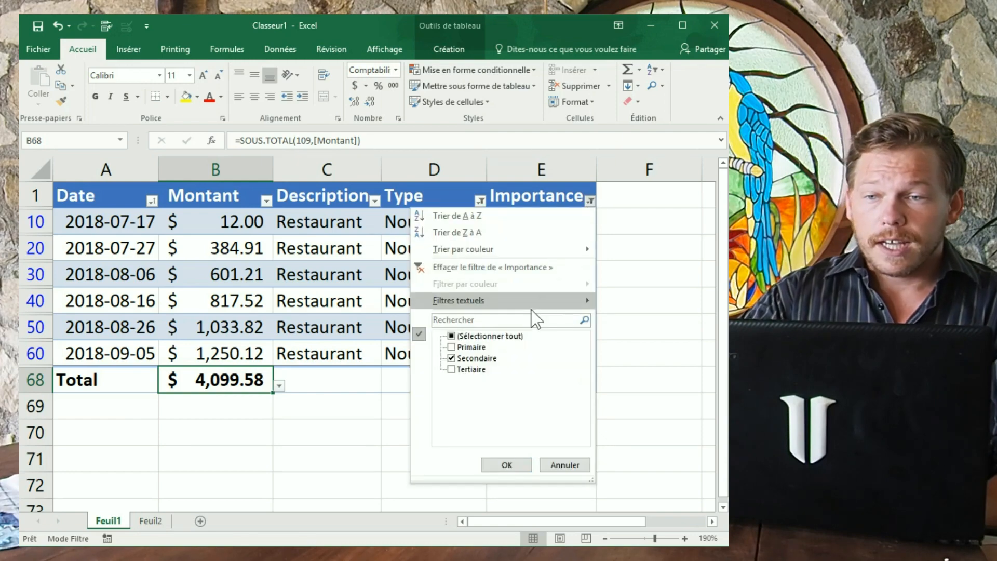
left_click(458, 336)
left_click(506, 465)
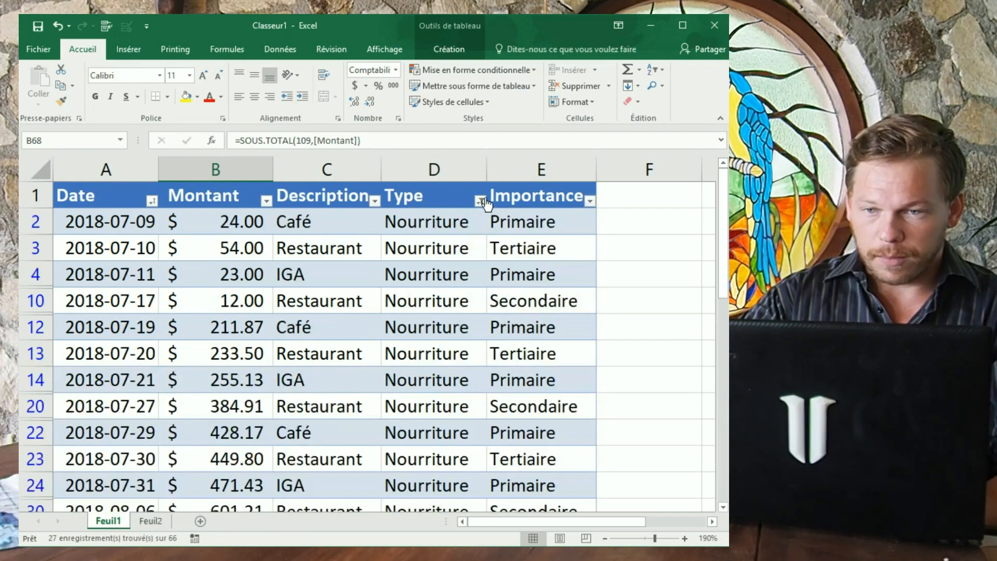
left_click(434, 221)
left_click(480, 201)
left_click(342, 336)
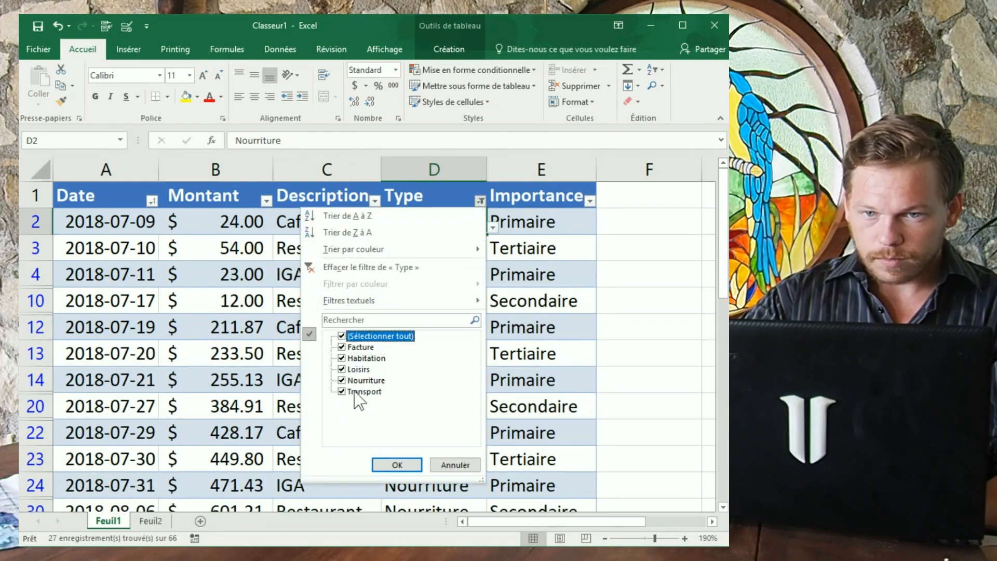
key("Return")
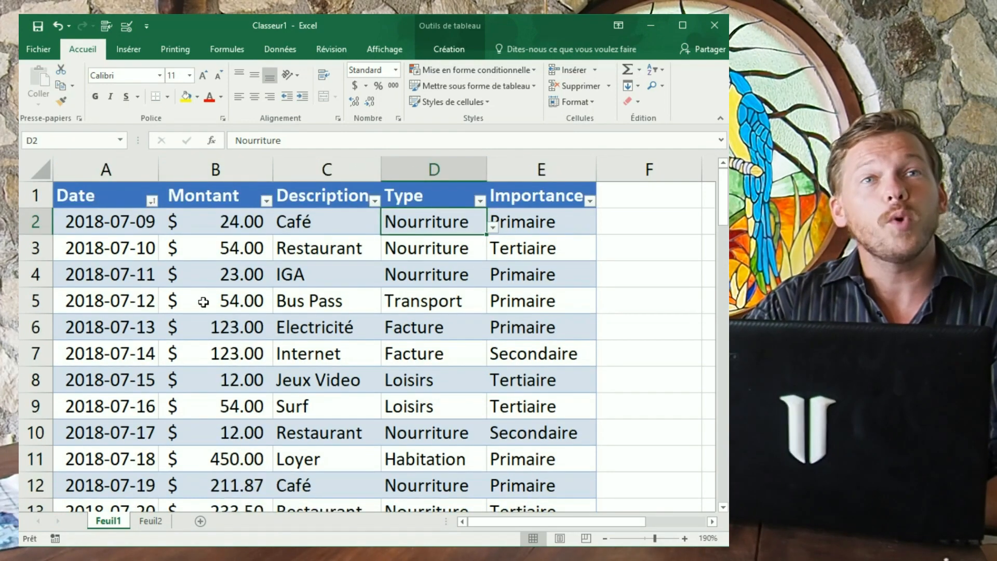
Step: Filter the Date column to show only August 2018 expenses and check the Montant total of the filtered rows
left_click(151, 200)
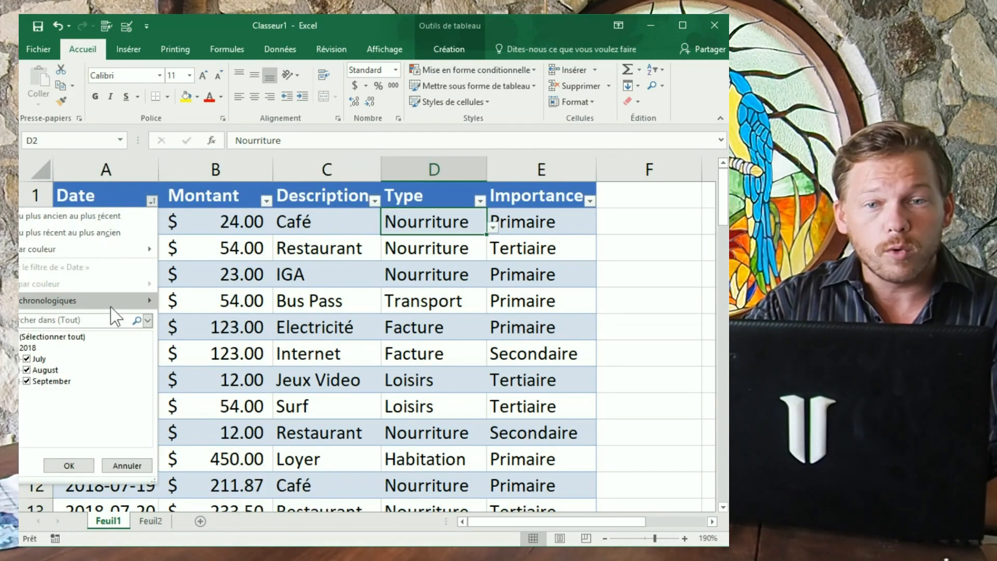
left_click(15, 349)
left_click(15, 349)
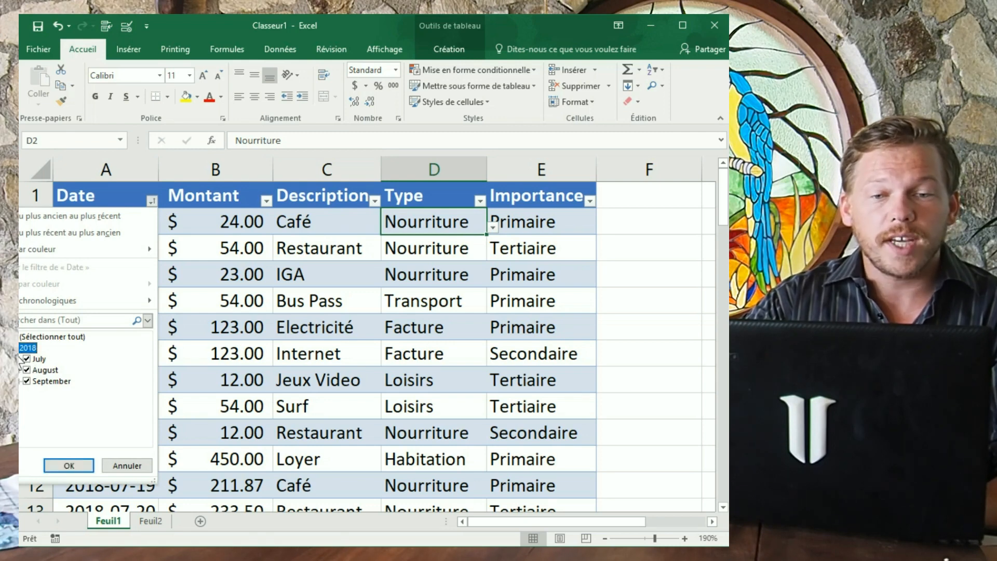
left_click(26, 359)
left_click(30, 382)
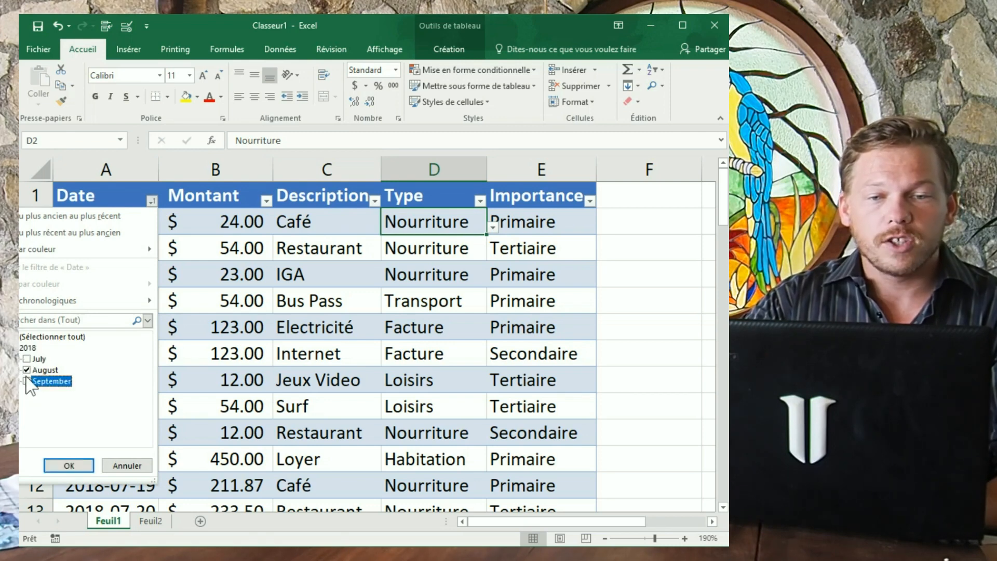
left_click(69, 465)
scroll(359, 389, "down", 7)
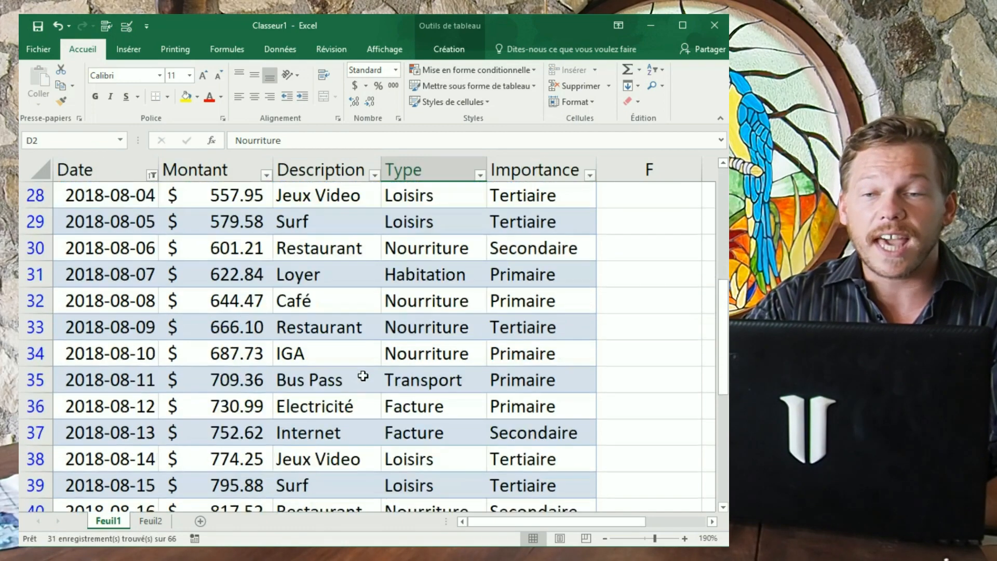
scroll(363, 402, "up", 7)
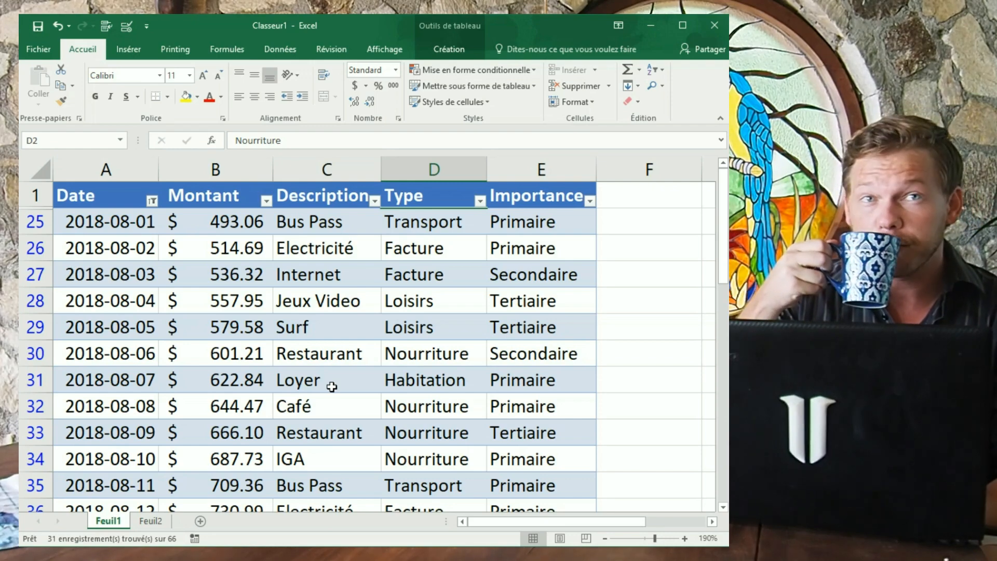
scroll(342, 395, "down", 8)
left_click(229, 377)
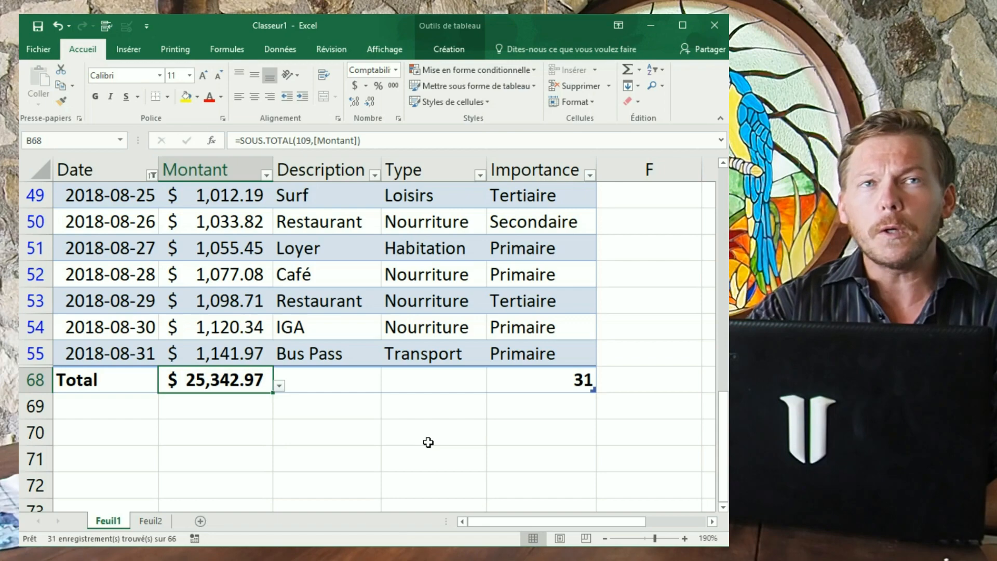
scroll(383, 485, "up", 8)
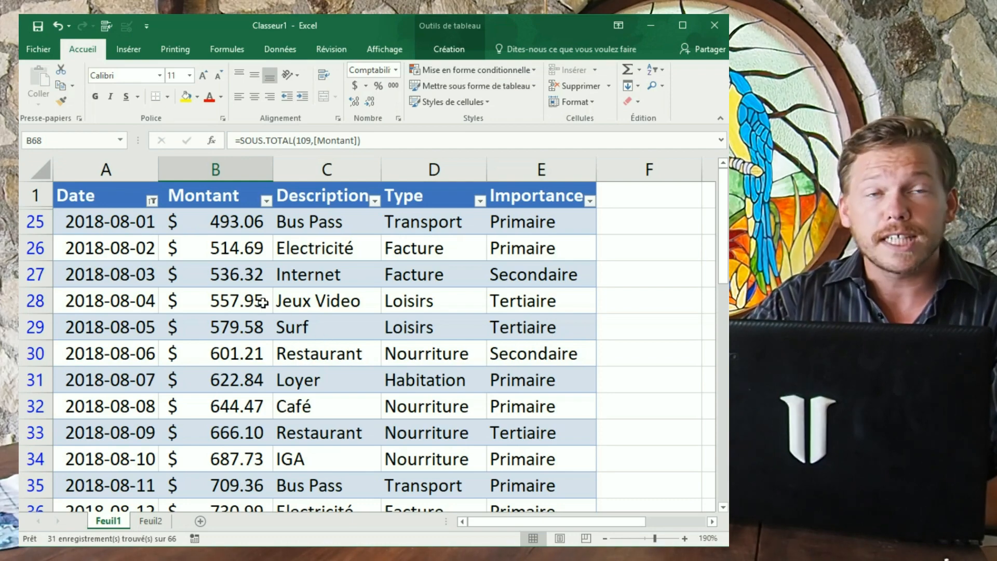
Step: Clear the August date filter with the general sort-and-filter Effacer command so the whole table shows
right_click(432, 273)
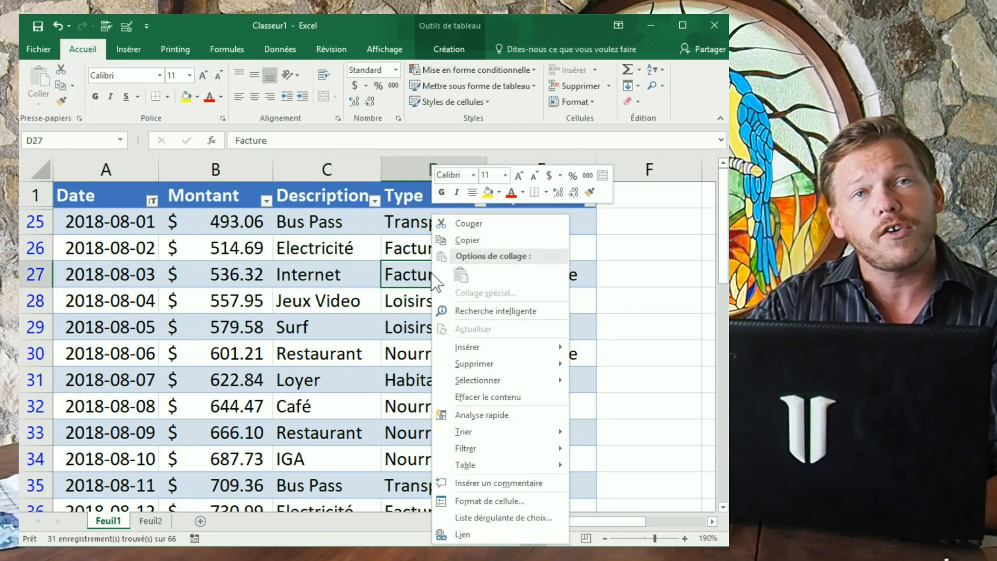
left_click(300, 270)
right_click(301, 270)
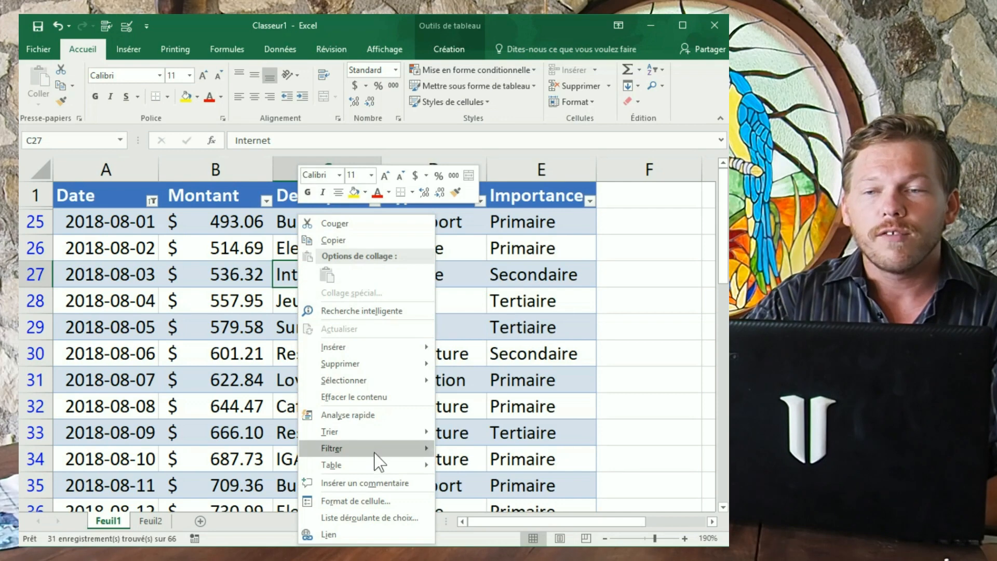
mouse_move(364, 448)
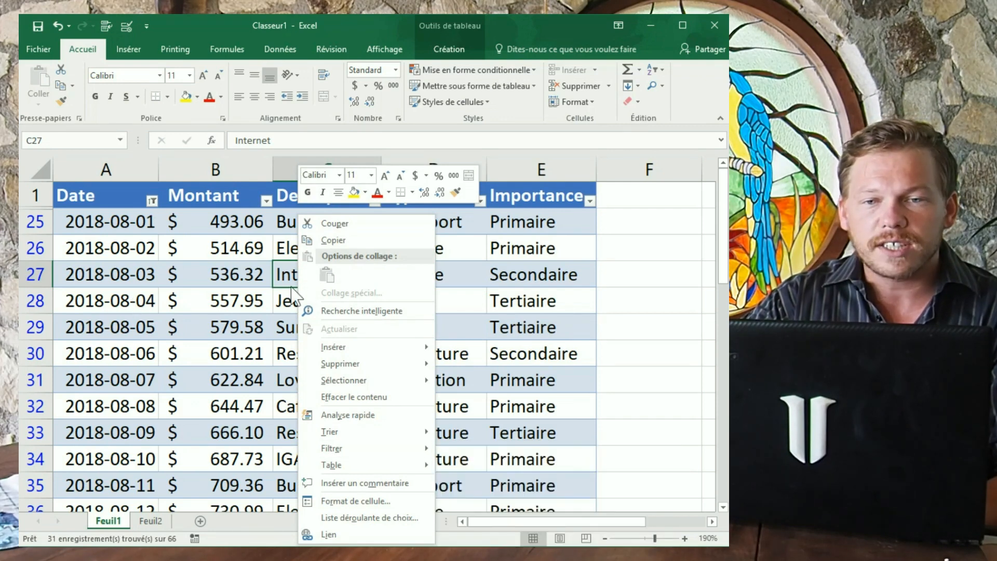
left_click(663, 66)
left_click(656, 69)
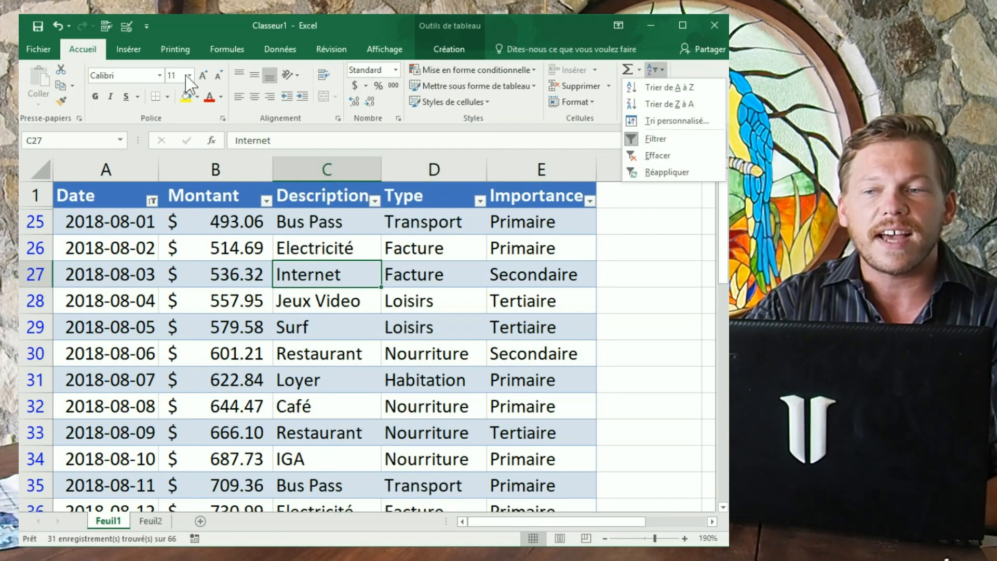
left_click(666, 157)
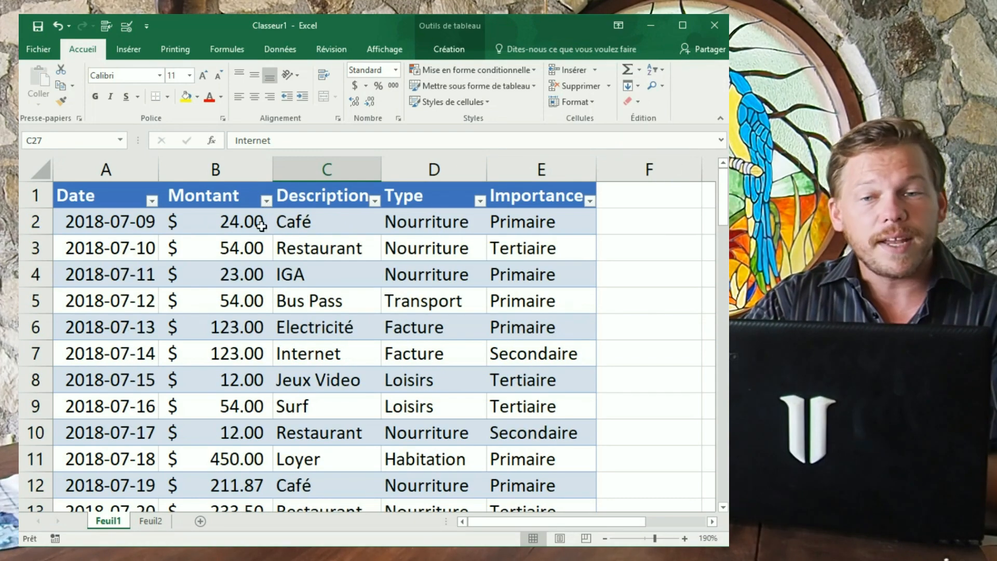
Step: Select rows 2 to 9 and individual rows down to row 5 to examine the row numbering of the unfiltered table
left_click_drag(31, 222, 35, 406)
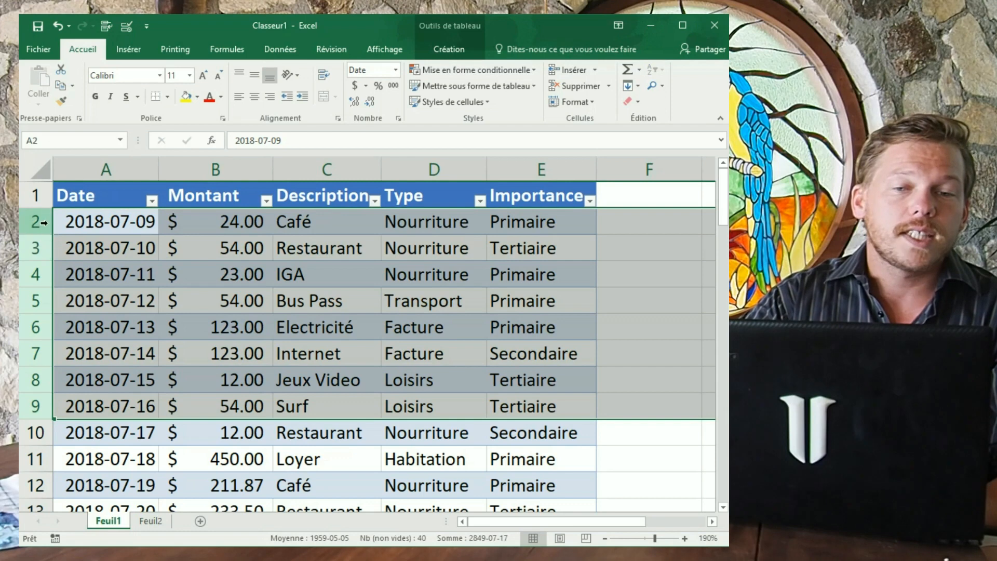
left_click(41, 223)
left_click(36, 231)
left_click(34, 251)
left_click(37, 285)
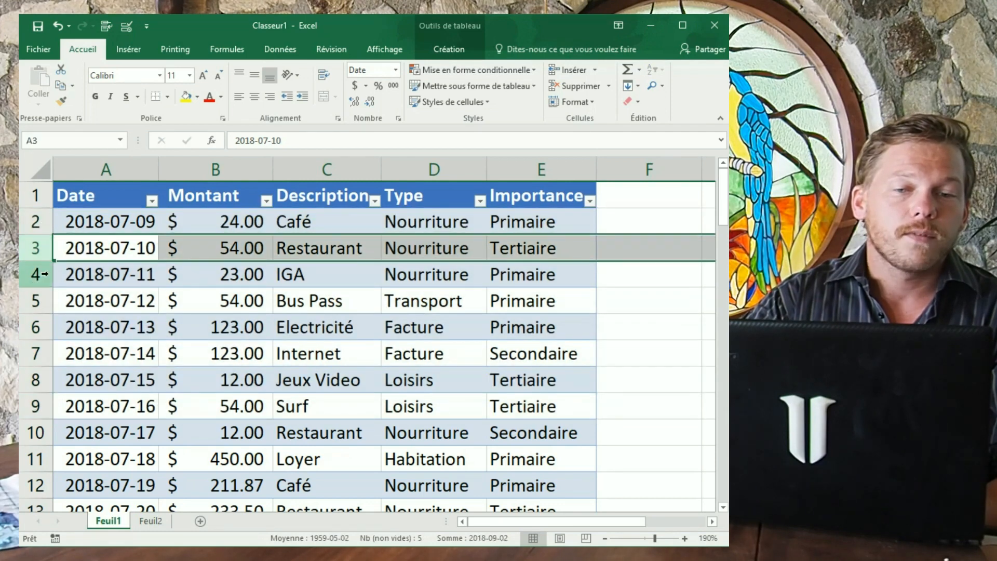
left_click(36, 274)
left_click(35, 298)
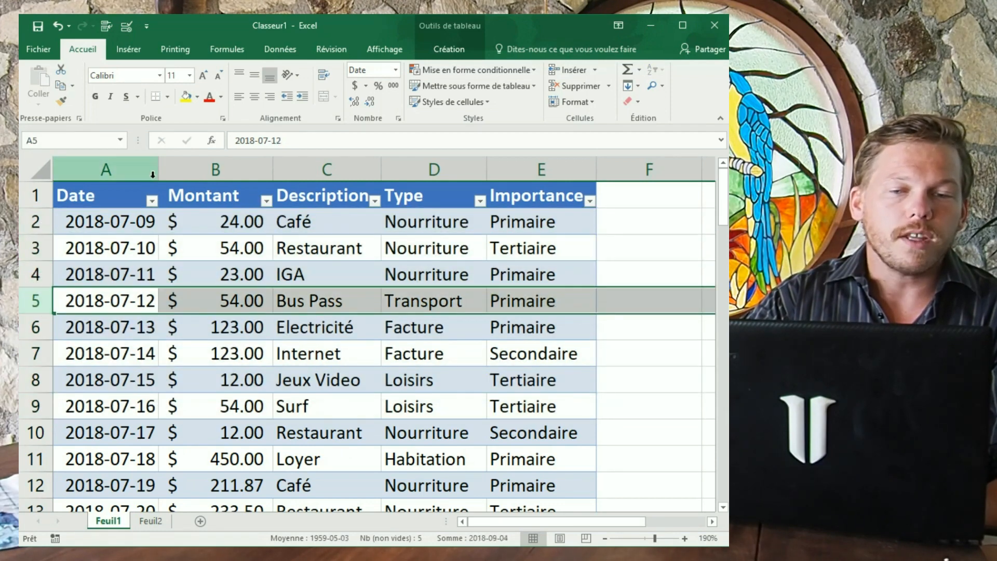
Step: Filter the Description column to show only Café expenses
left_click(373, 201)
left_click(236, 337)
left_click(236, 358)
left_click(301, 470)
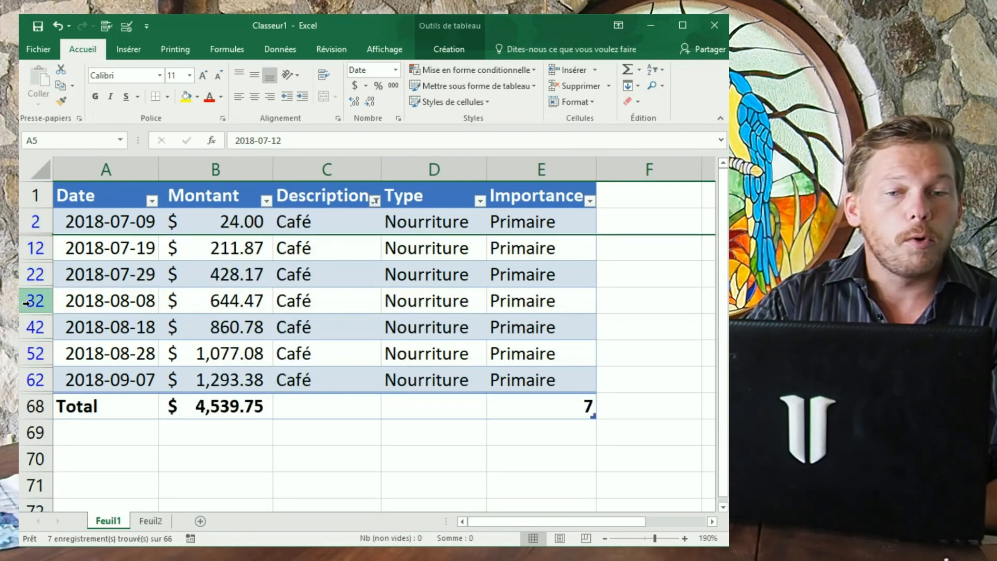
Step: Clear the Café filter from the table with the general Effacer command
left_click(375, 247)
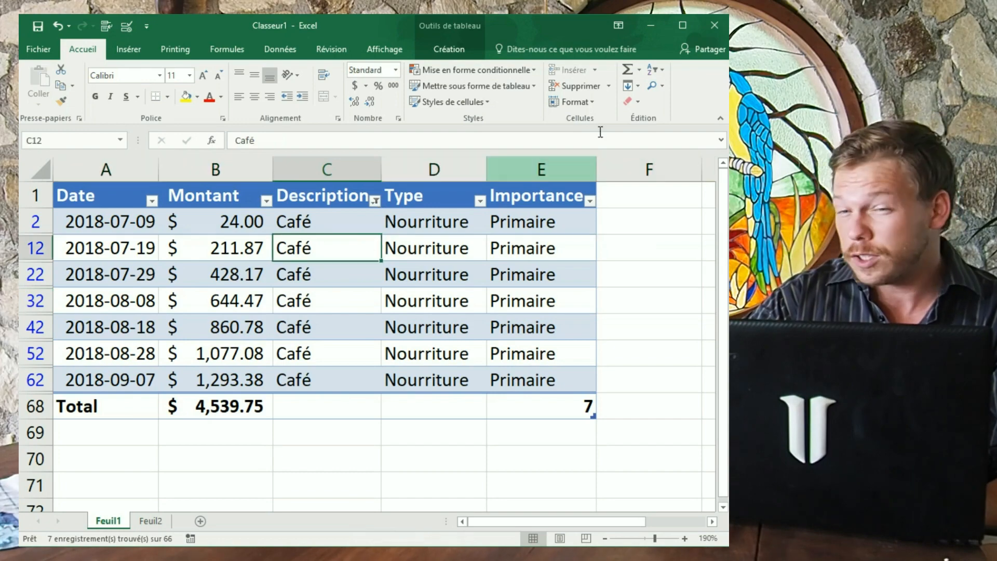
left_click(656, 69)
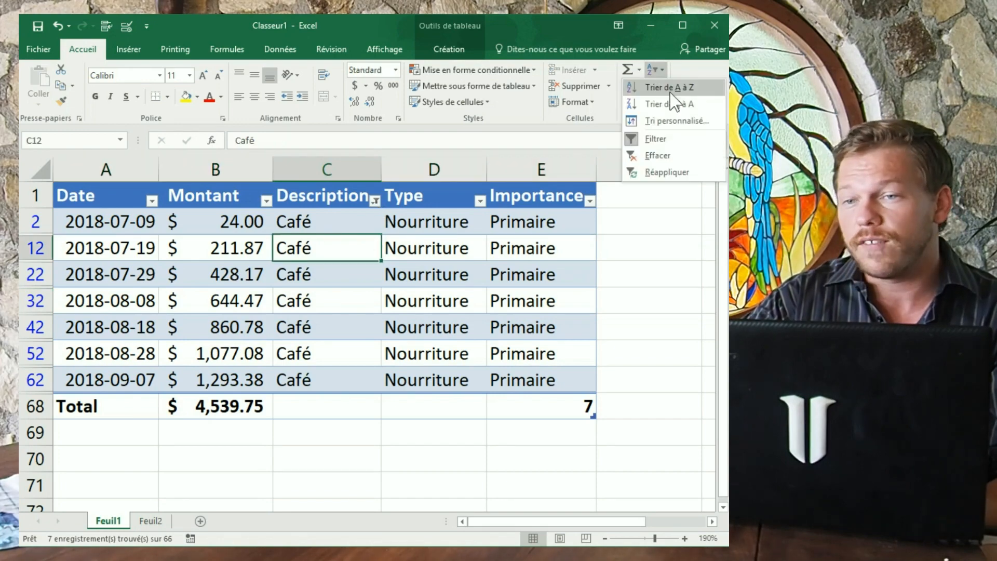
left_click(658, 155)
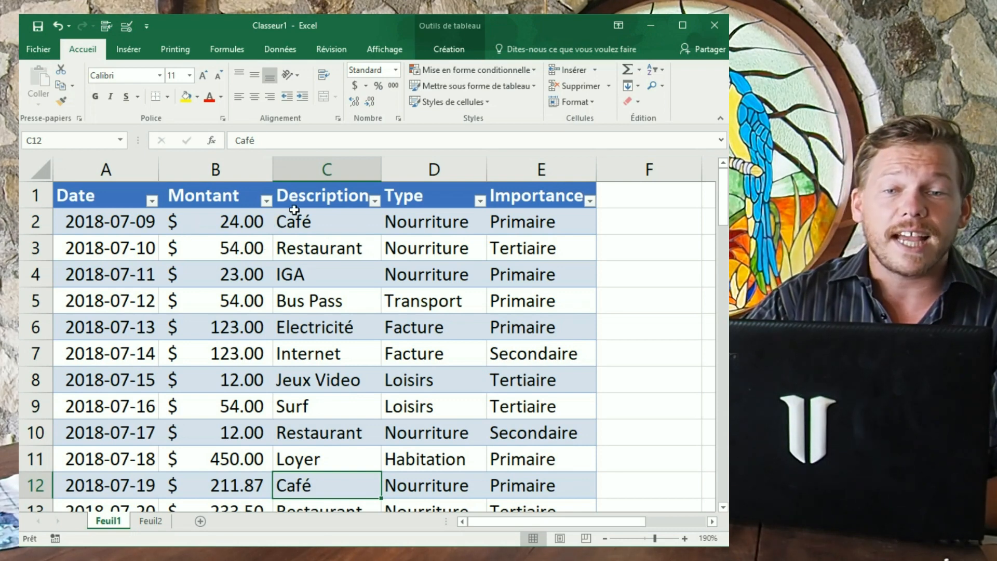
Step: Apply a numeric filter to the Montant column for amounts less than 100 and select the filtered amounts to check them
left_click(266, 201)
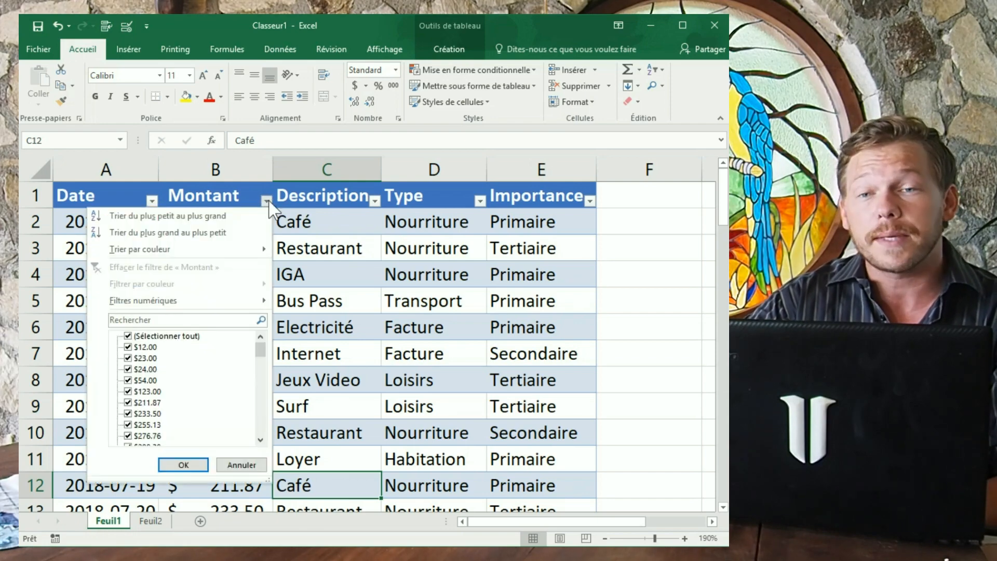
mouse_move(251, 302)
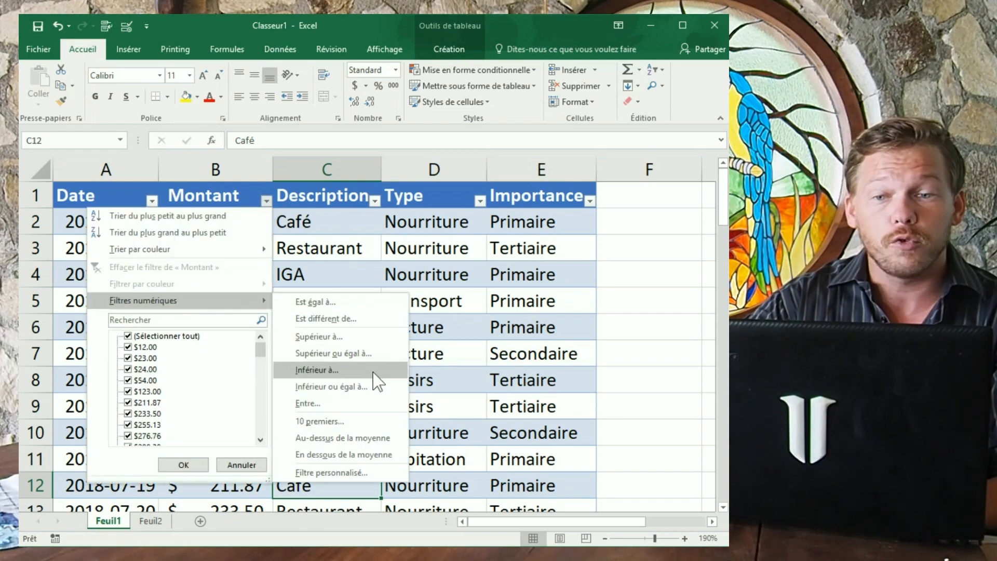
left_click(316, 370)
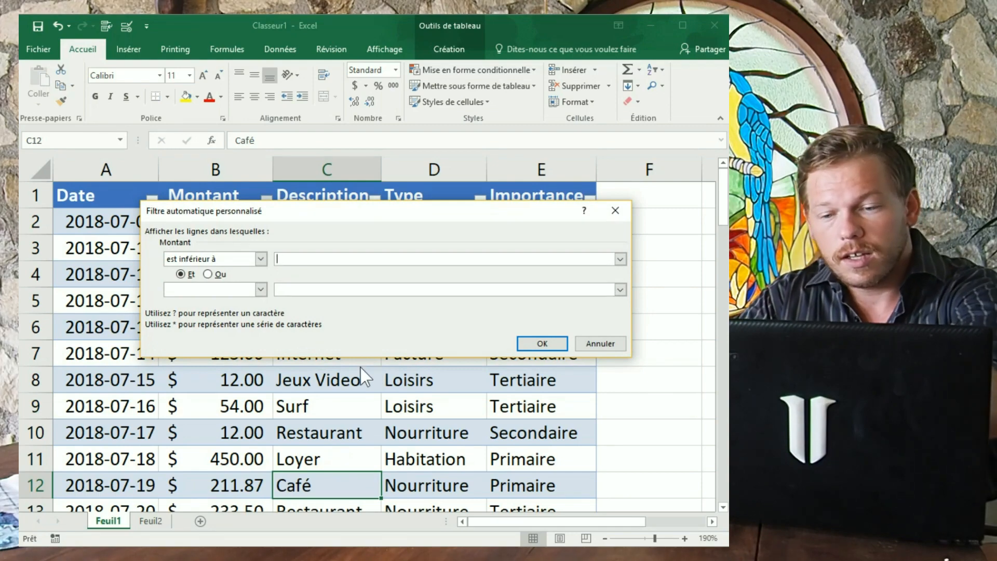
type("100")
left_click(540, 343)
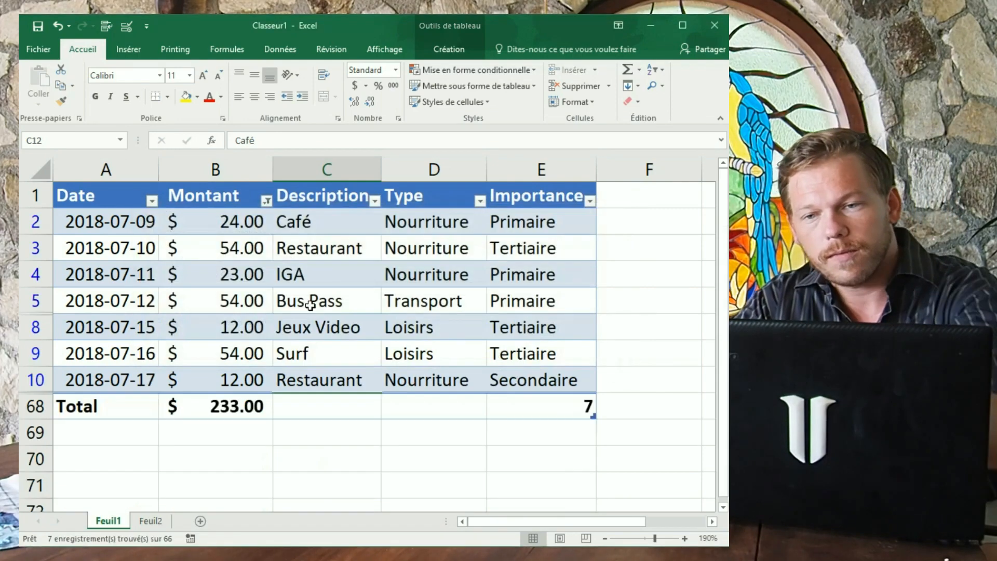
left_click_drag(216, 224, 234, 382)
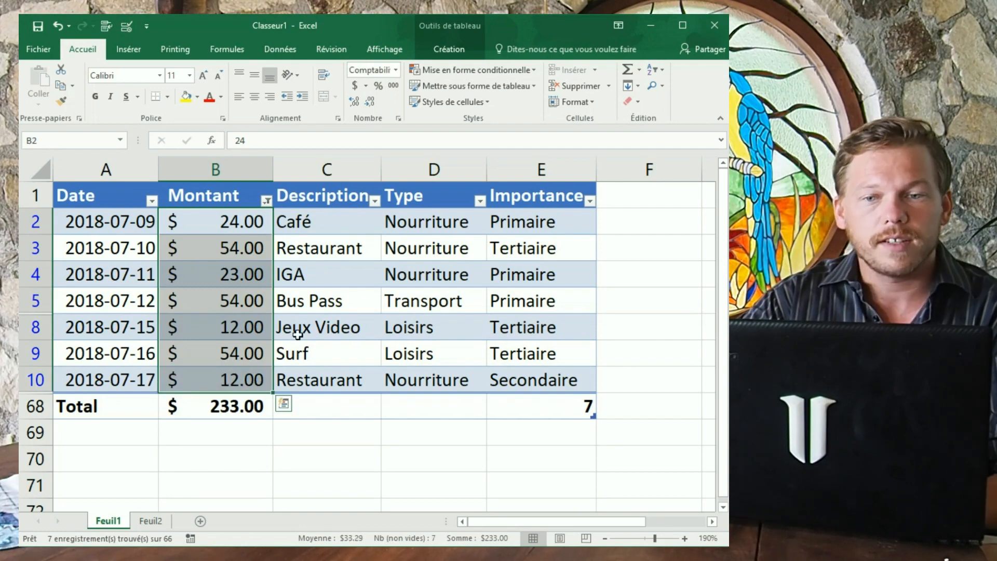
Step: Clear the numeric filter from the Montant column and select its first amount
left_click(267, 203)
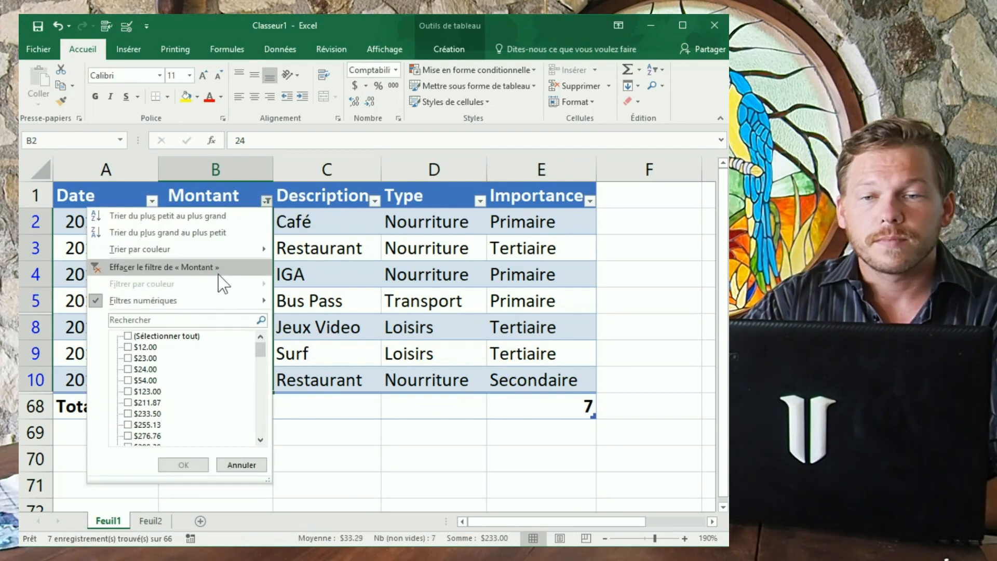
left_click(221, 267)
left_click(248, 226)
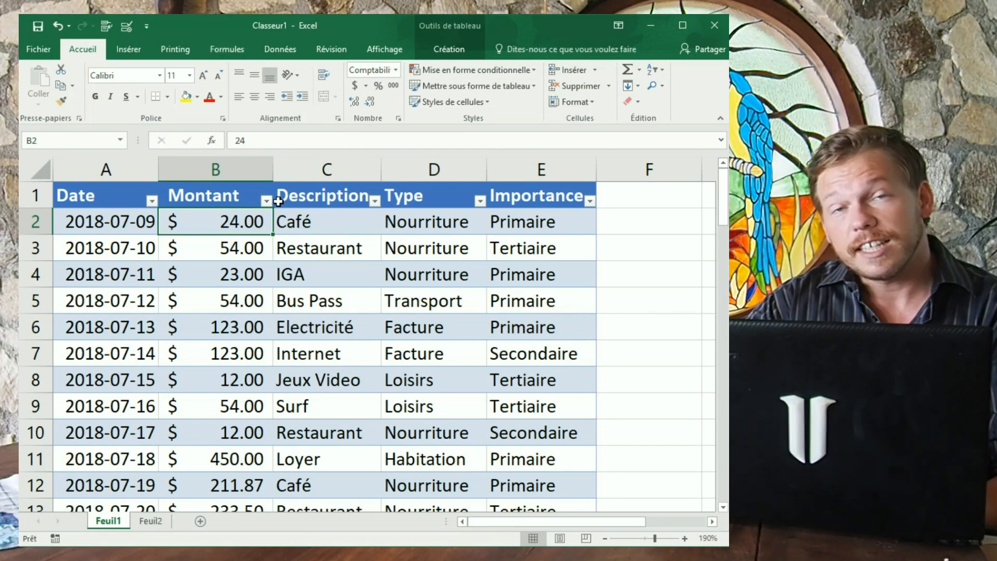
Step: Fill the Montant header cell with yellow
left_click(303, 192)
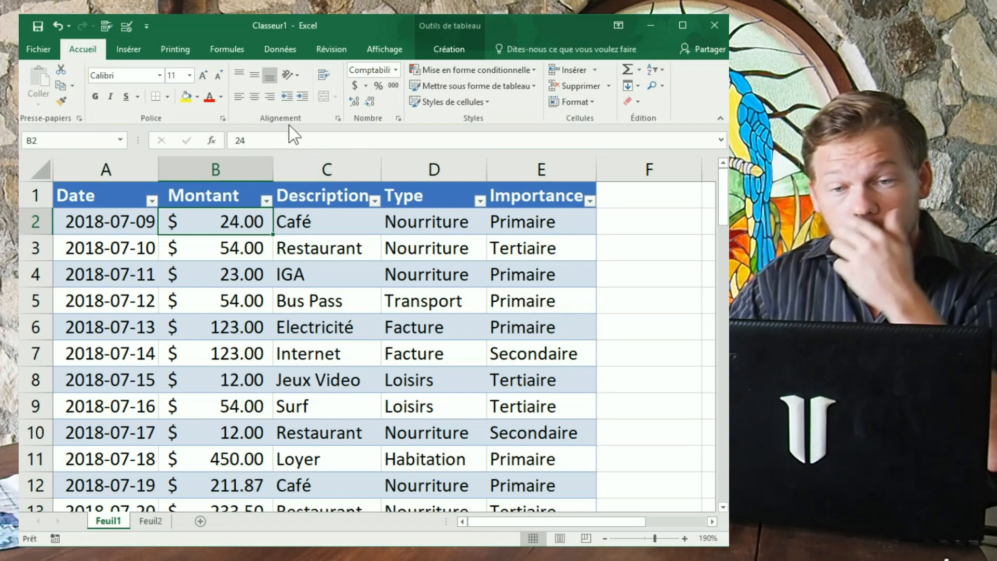
left_click(211, 192)
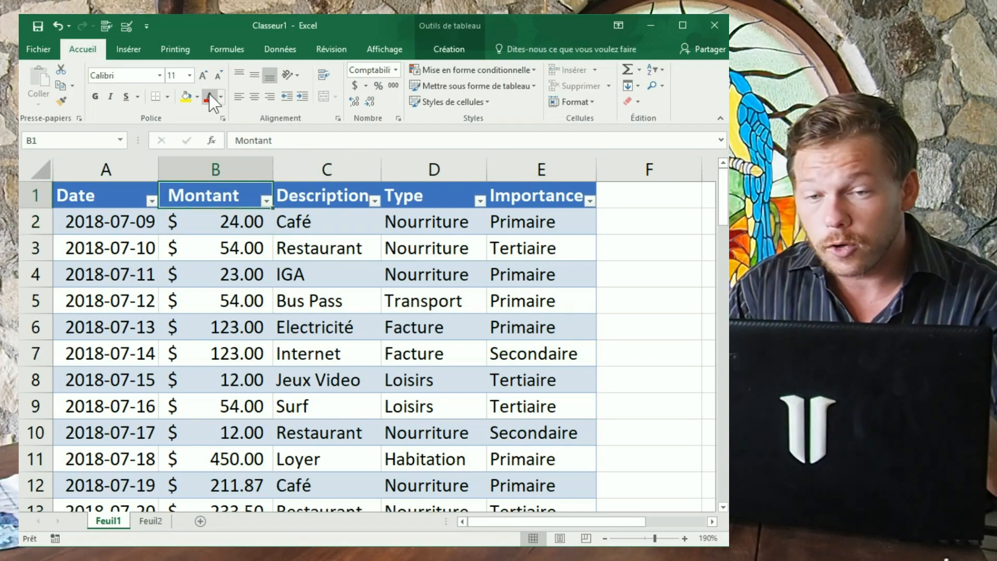
left_click(185, 98)
left_click(201, 250)
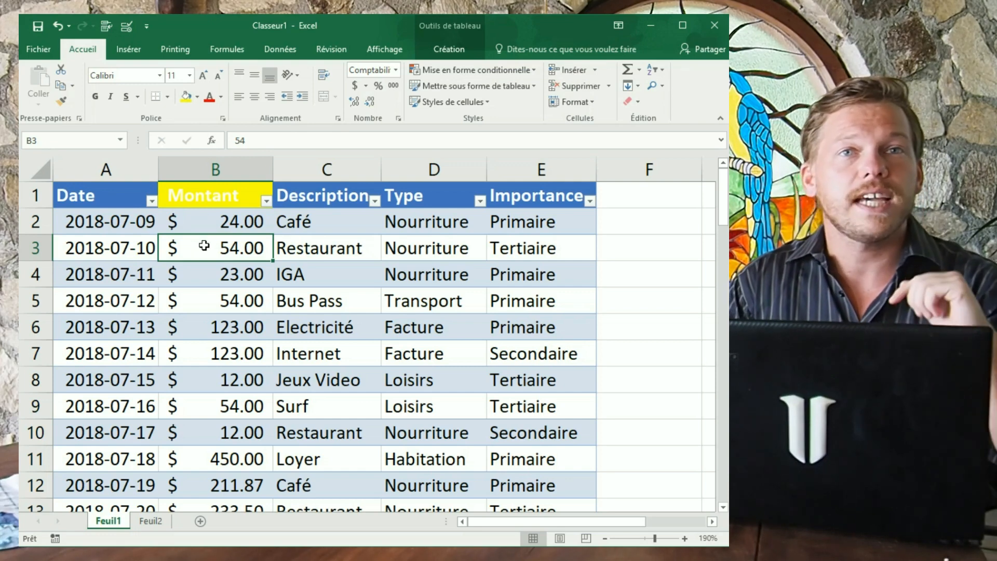
Step: Clear only the formatting from the Montant header cell, keeping its content
left_click(220, 203)
left_click(631, 102)
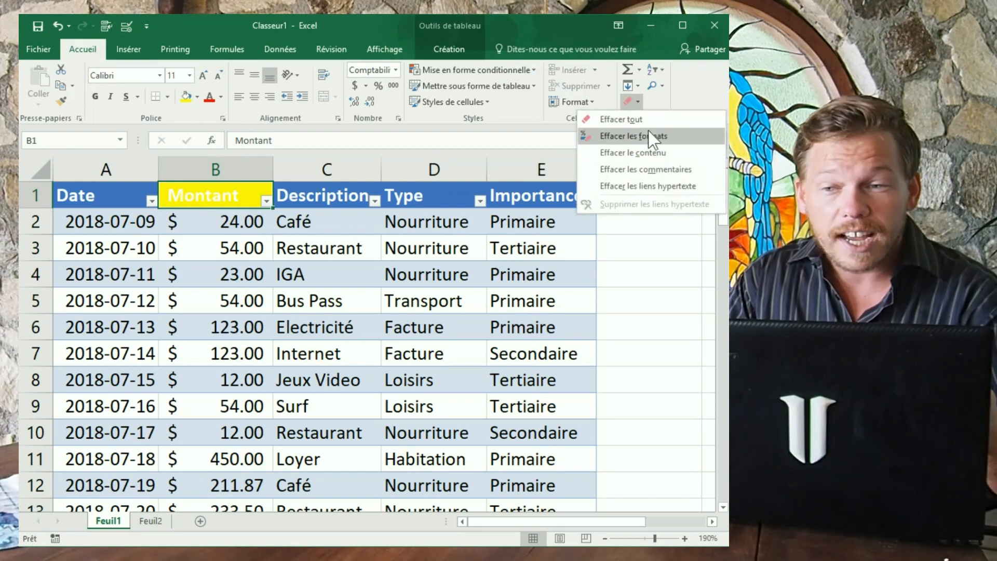
left_click(631, 137)
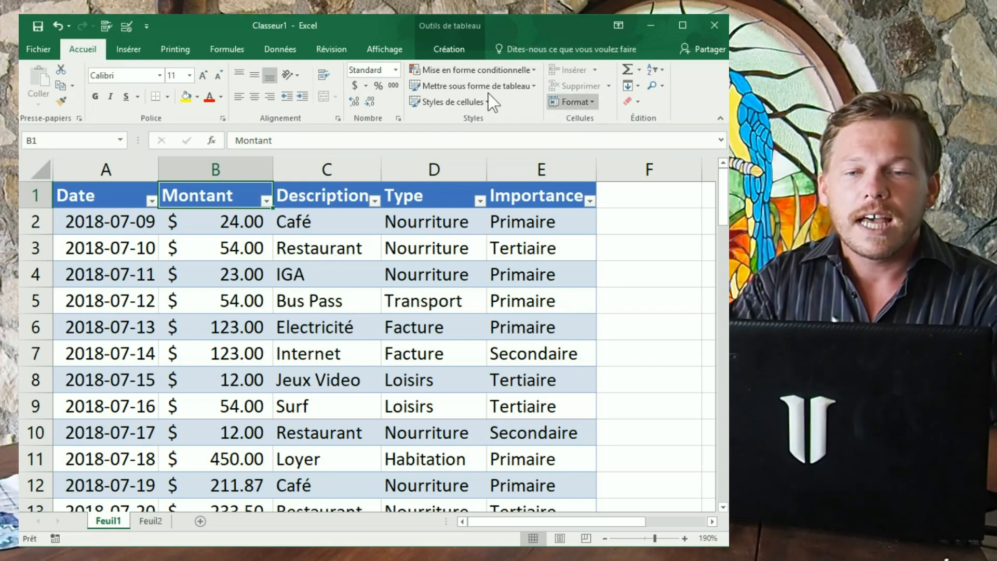
Step: Fill all the table's header cells from Date to Importance with yellow
left_click(352, 206)
left_click_drag(540, 195, 109, 164)
left_click(183, 98)
left_click(241, 301)
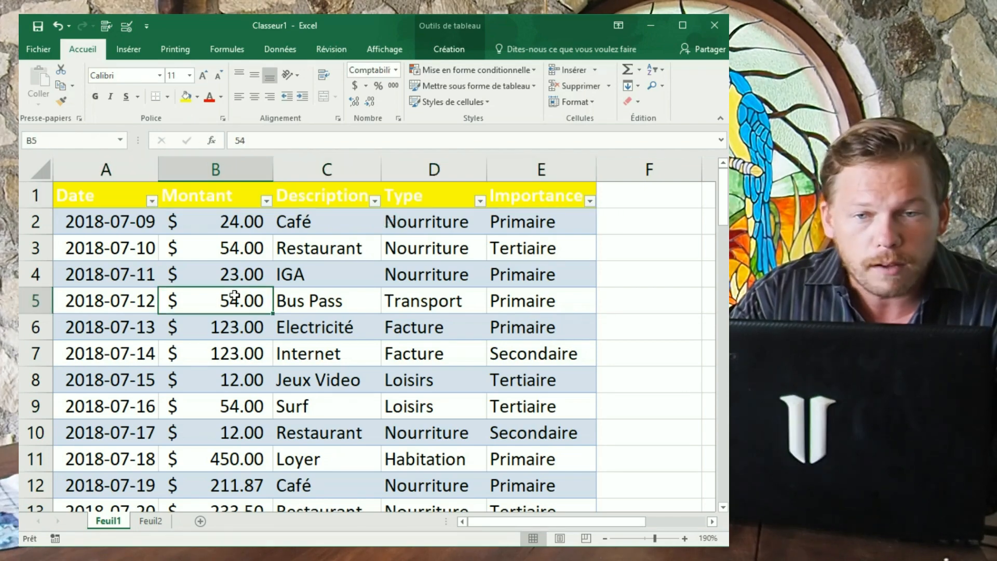
Step: Clear the manual formatting from the header cells A1 to E1
left_click_drag(78, 195, 519, 195)
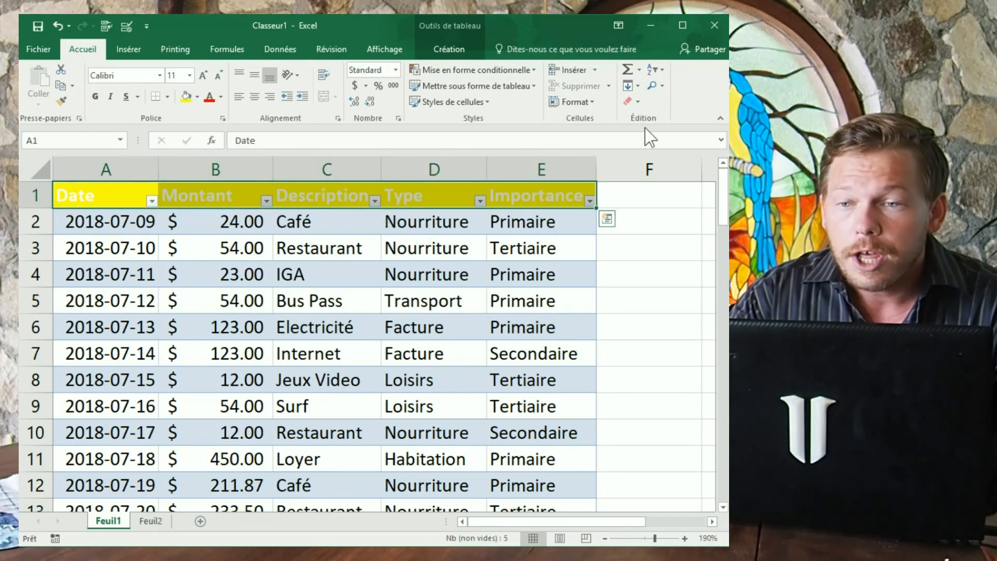
left_click(637, 102)
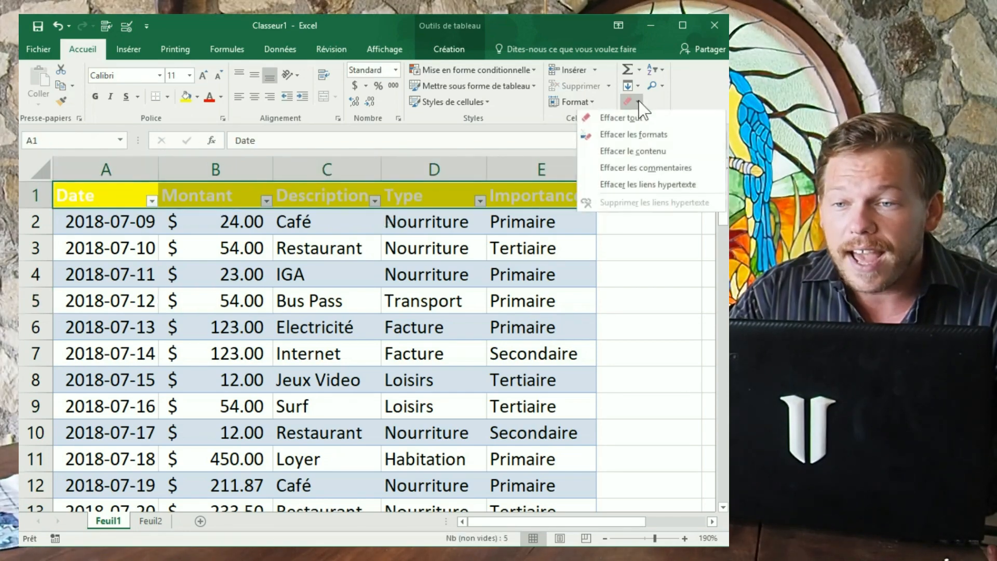
left_click(642, 137)
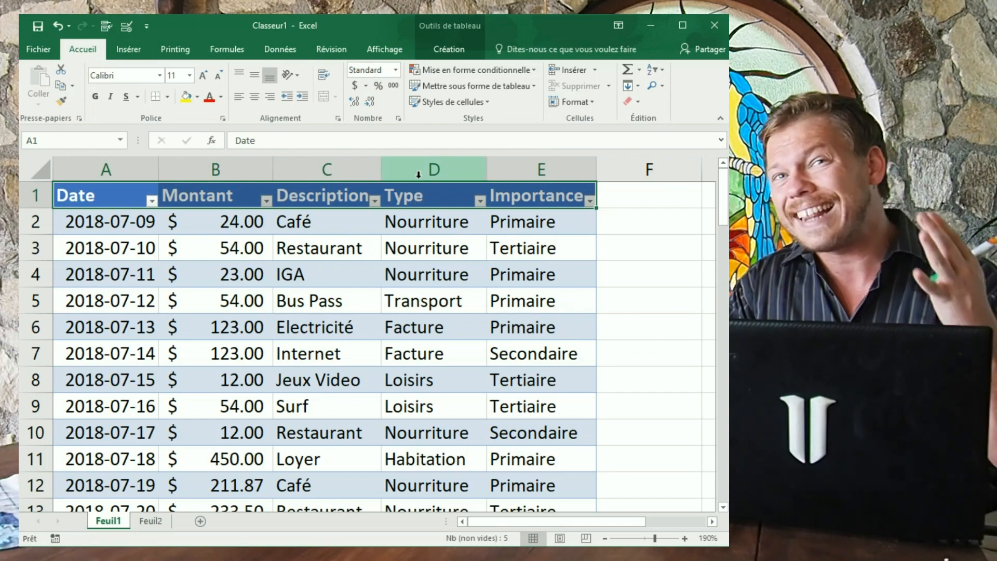
Step: Apply the black medium quick table style with gridlines and grey banded rows to the expense table
left_click(457, 48)
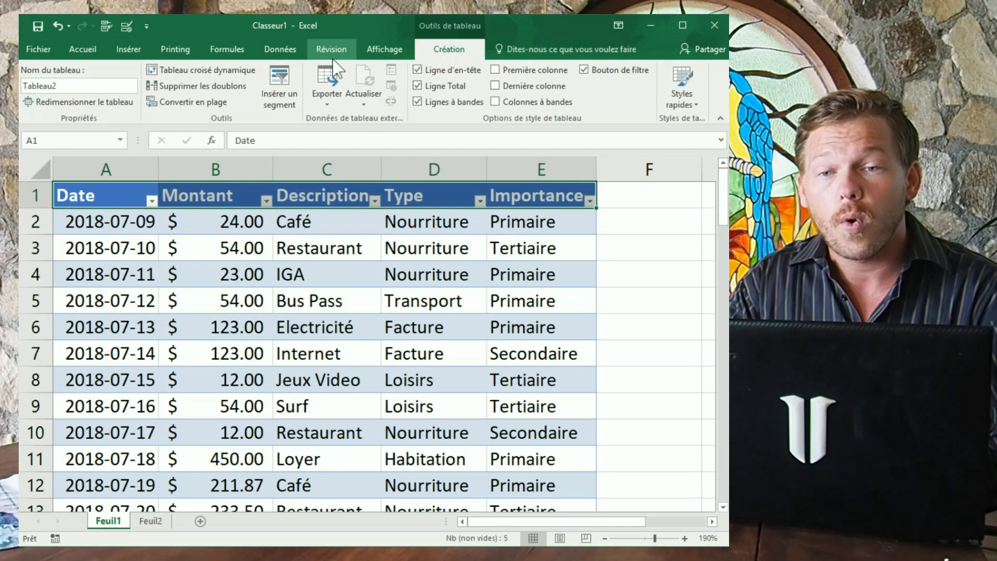
left_click(675, 100)
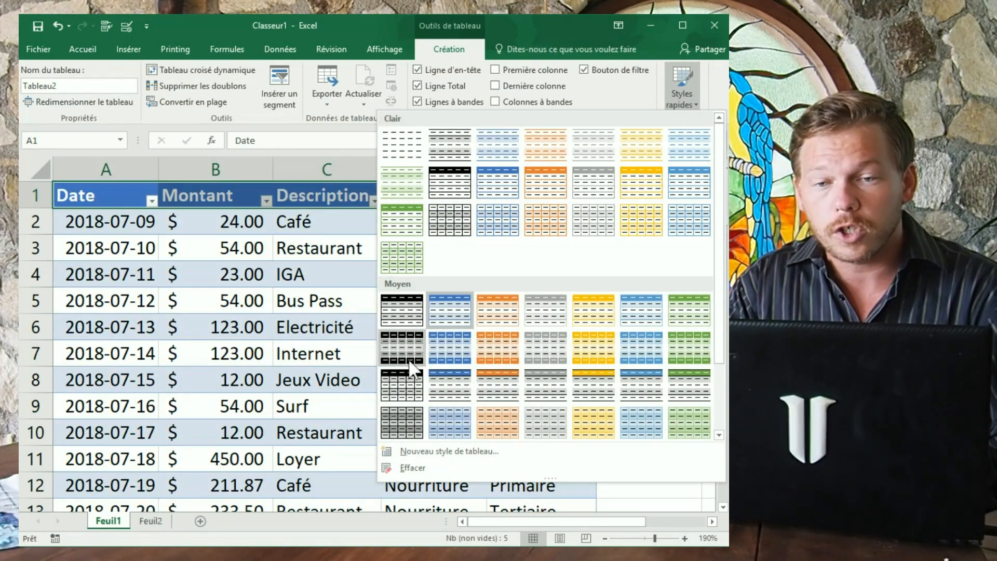
scroll(411, 361, "down", 2)
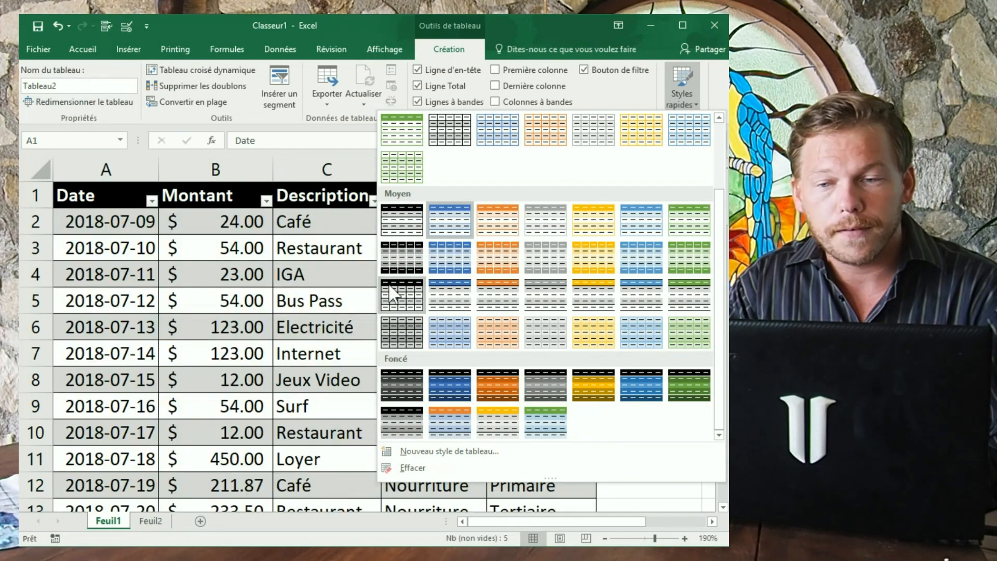
left_click(399, 292)
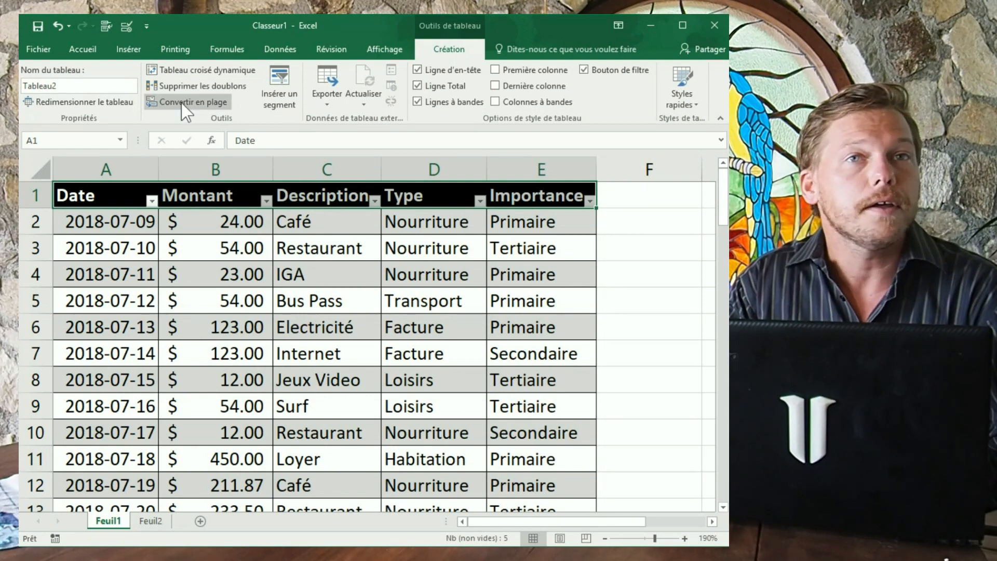
Step: Center the header texts from Date to Importance horizontally and reselect the header row
left_click(92, 51)
left_click(254, 96)
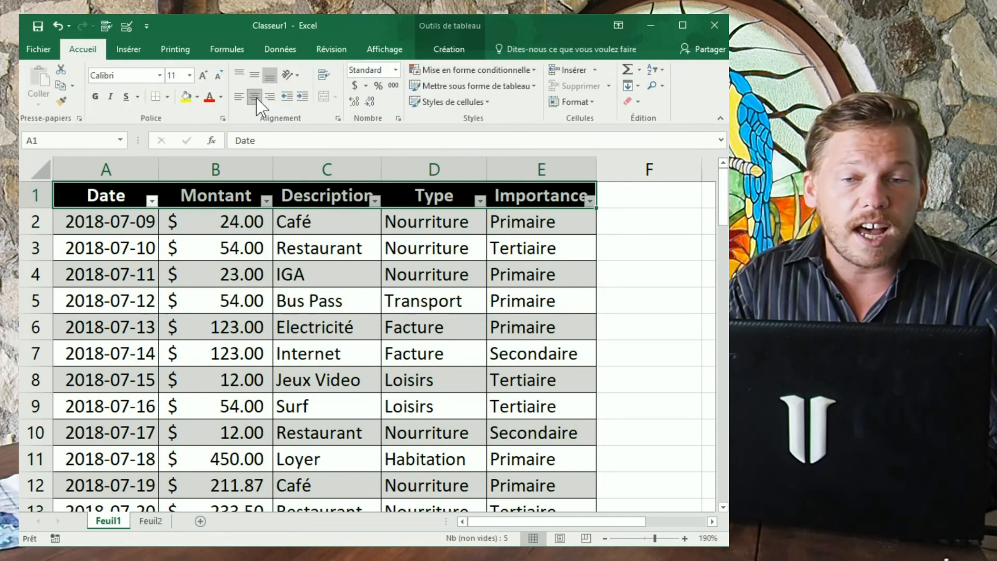
left_click(208, 290)
left_click_drag(104, 201, 627, 200)
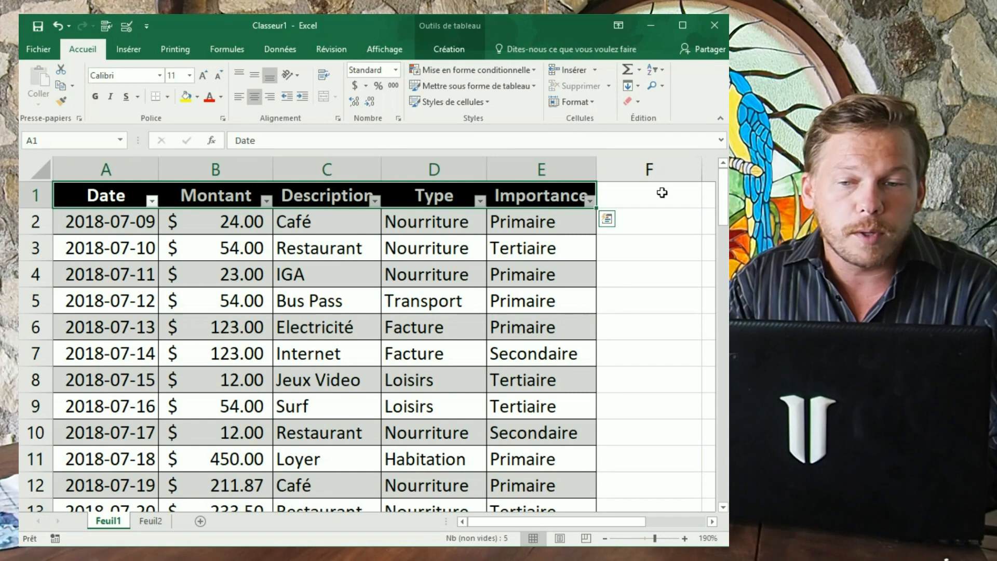
Step: Autofit the widths of columns A to E to their contents
left_click_drag(107, 169, 548, 176)
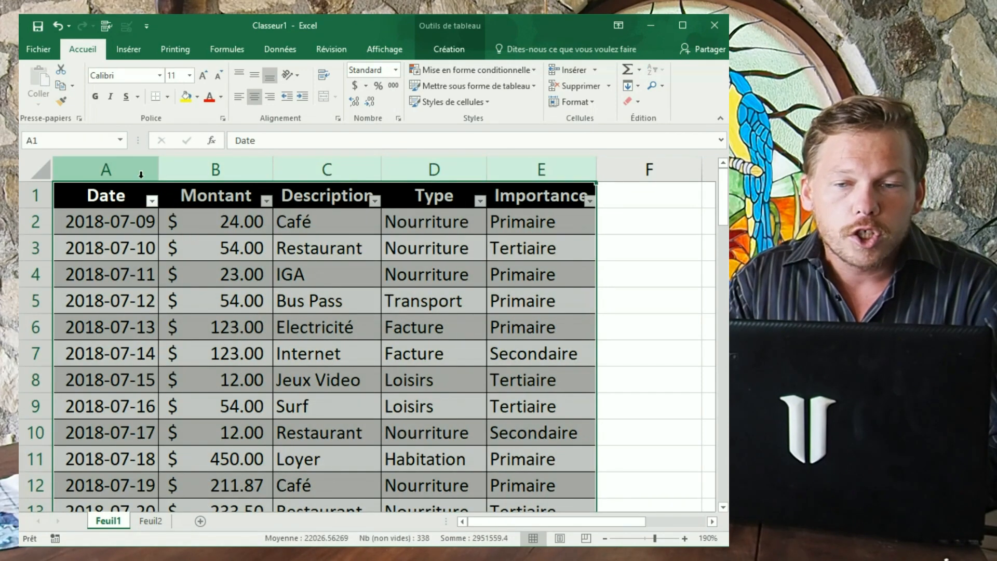
left_click_drag(154, 169, 170, 168)
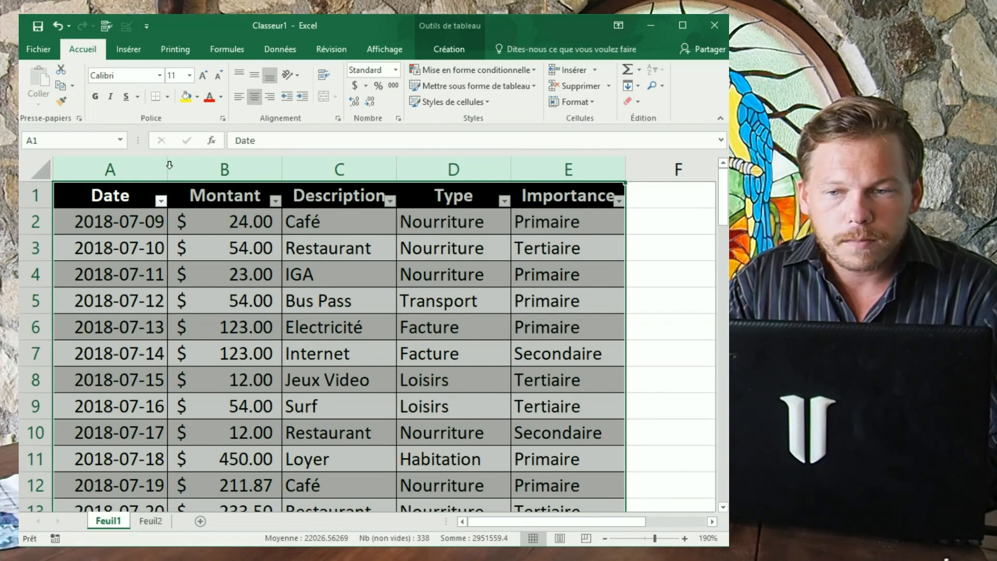
double_click(169, 168)
left_click(413, 323)
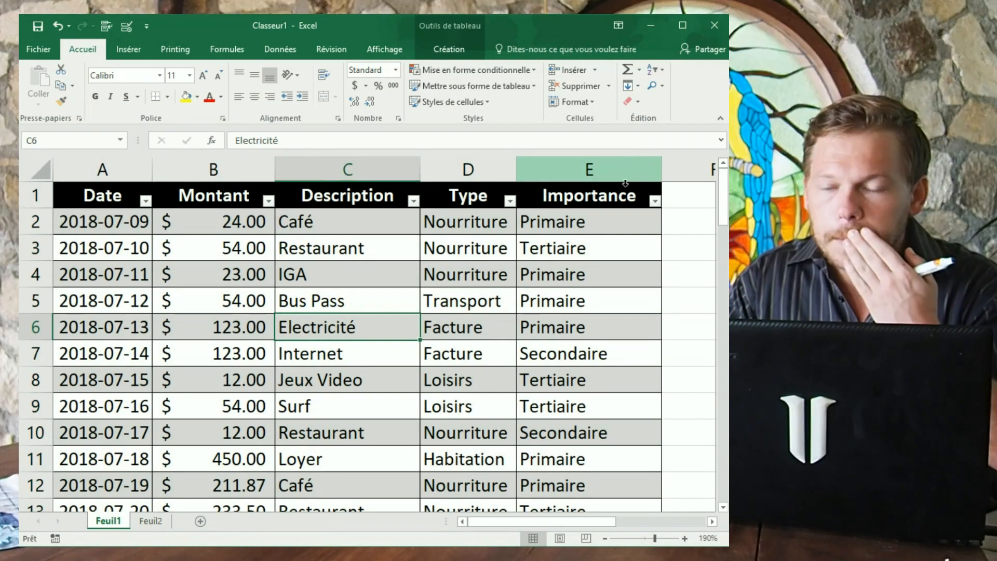
Step: Apply the medium quick table style with a grey header and grey banded rows to the table
left_click(249, 218)
left_click(476, 48)
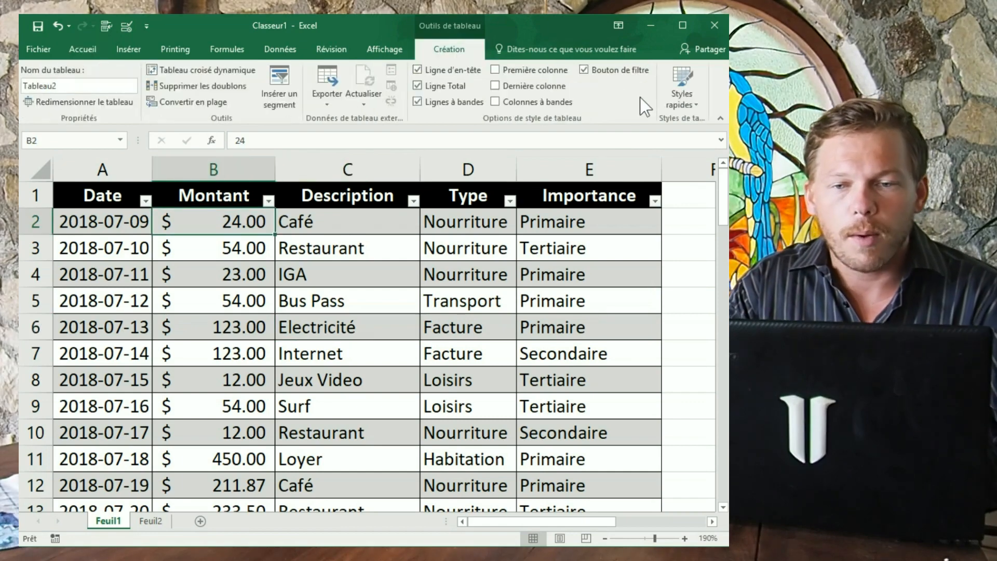
left_click(685, 99)
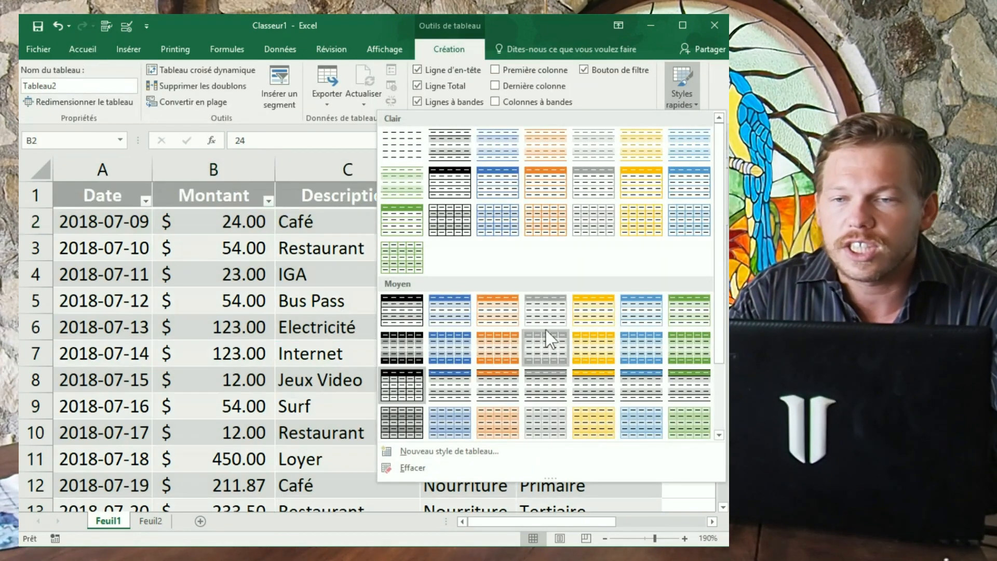
scroll(546, 345, "down", 2)
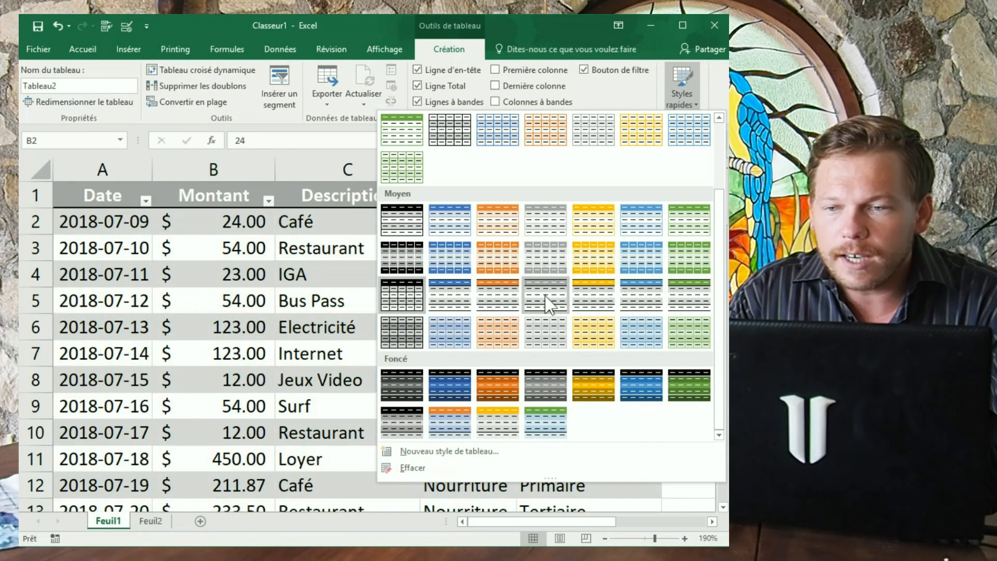
left_click(545, 296)
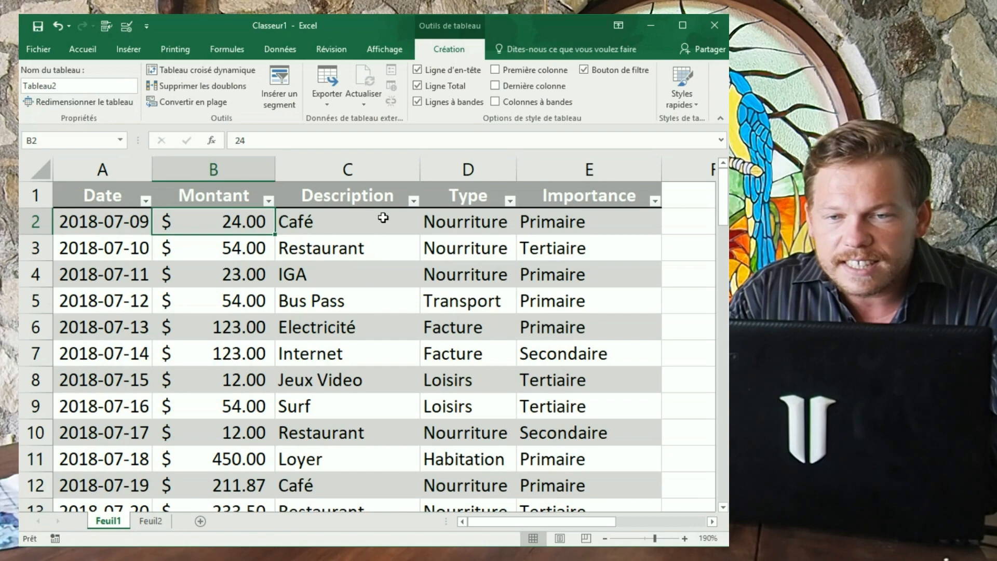
Step: Apply the medium quick table style with a green header and grey banded rows, and select rows of the table to check the banding
left_click(682, 89)
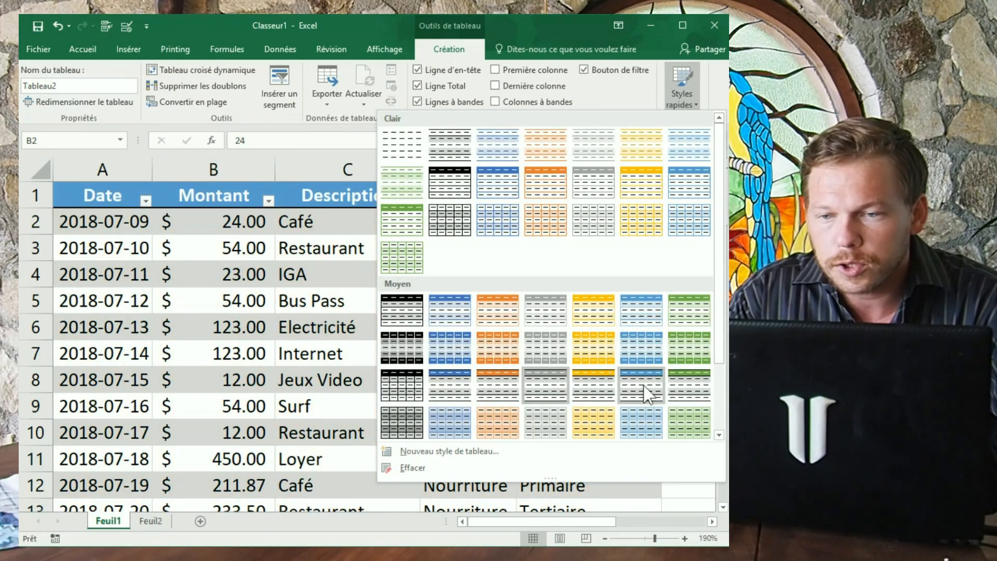
left_click(702, 395)
left_click_drag(121, 271, 632, 282)
left_click_drag(632, 325, 99, 333)
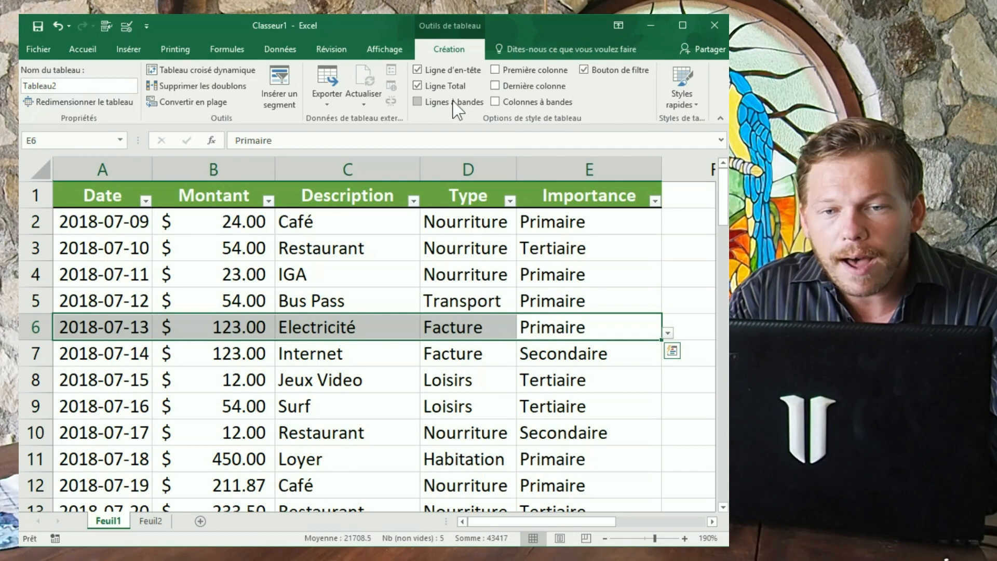
Step: Compare banded columns with banded rows by switching between the two options, ending with banded rows only
left_click(454, 102)
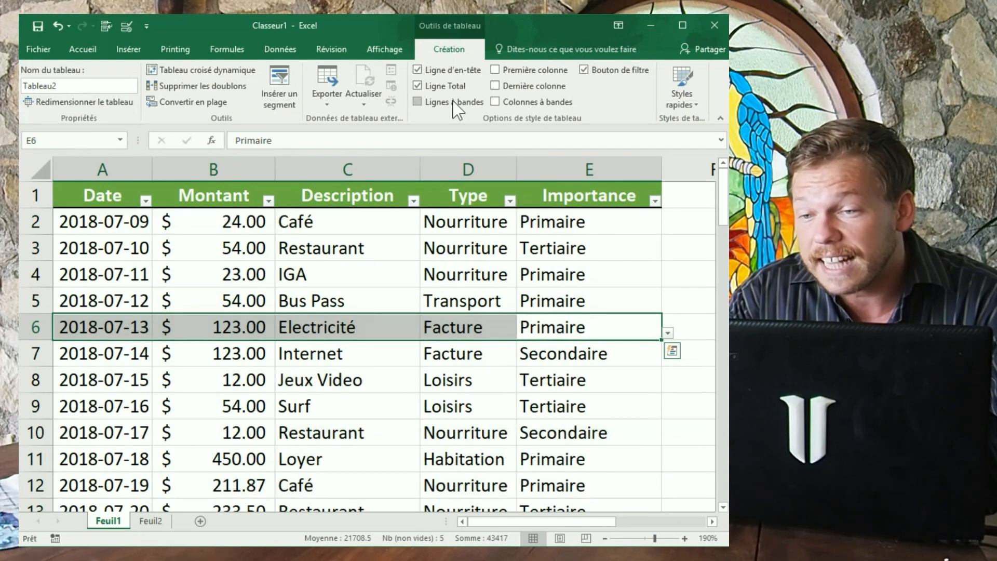
left_click(495, 102)
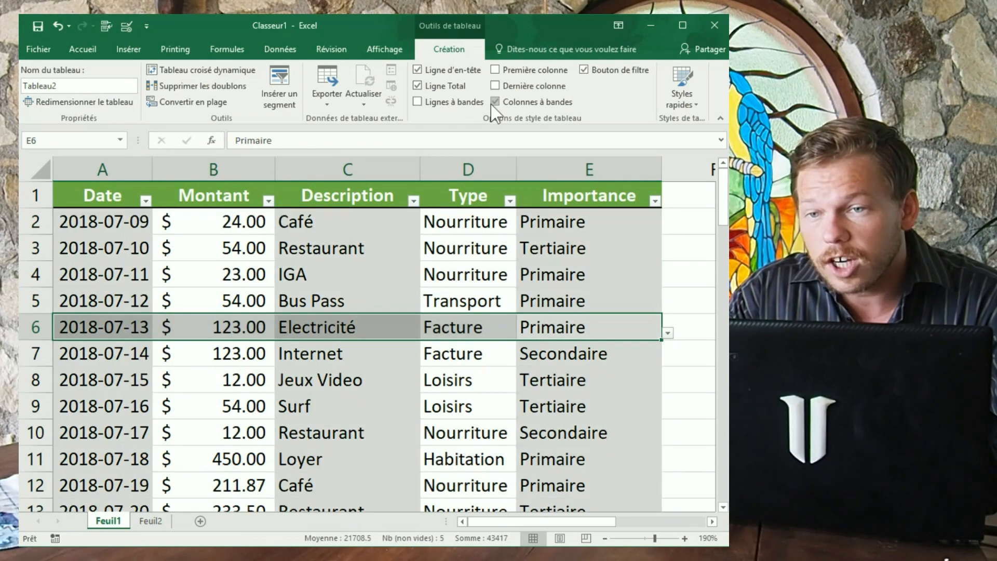
left_click(491, 102)
left_click(449, 105)
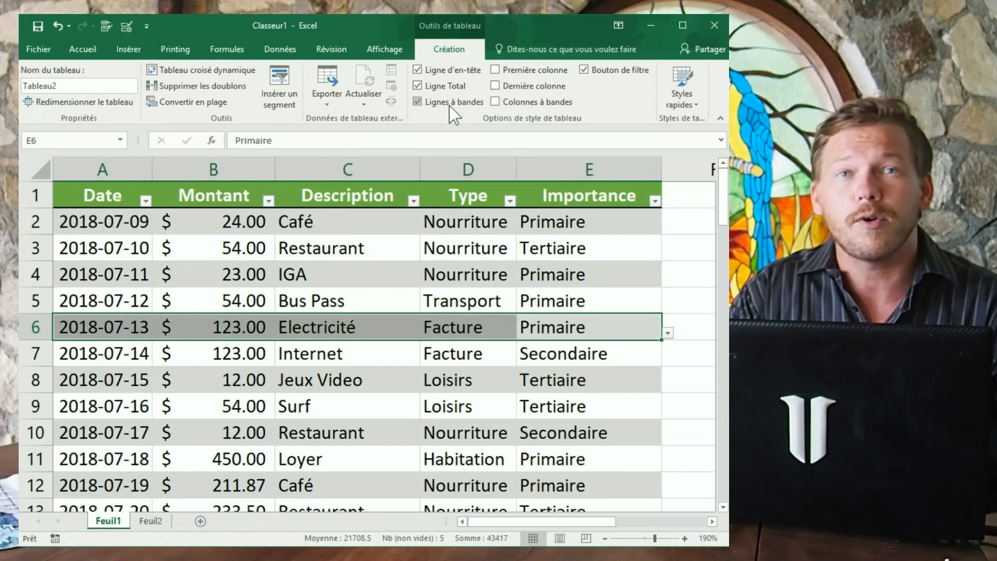
left_click(440, 107)
left_click(516, 102)
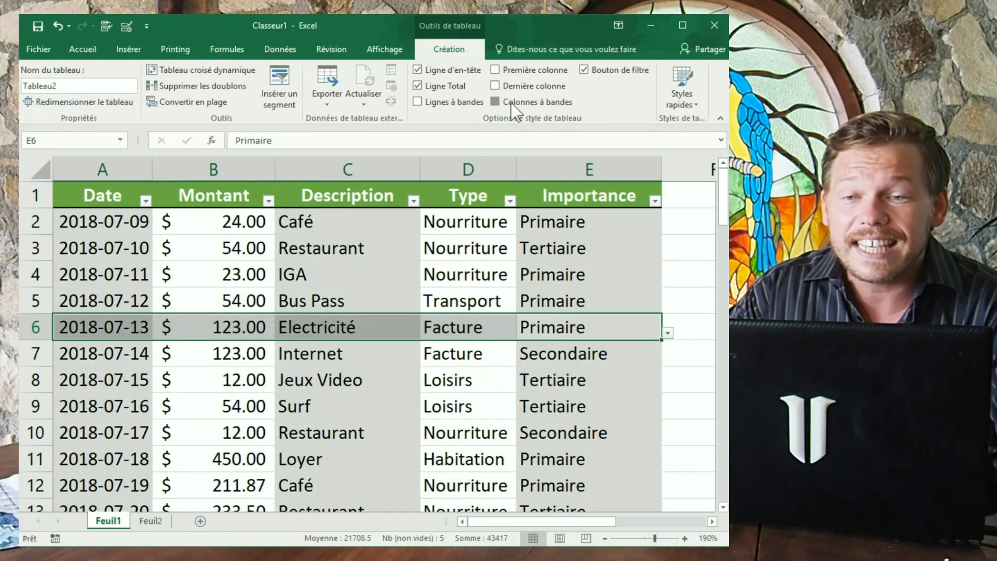
left_click(516, 102)
left_click(450, 104)
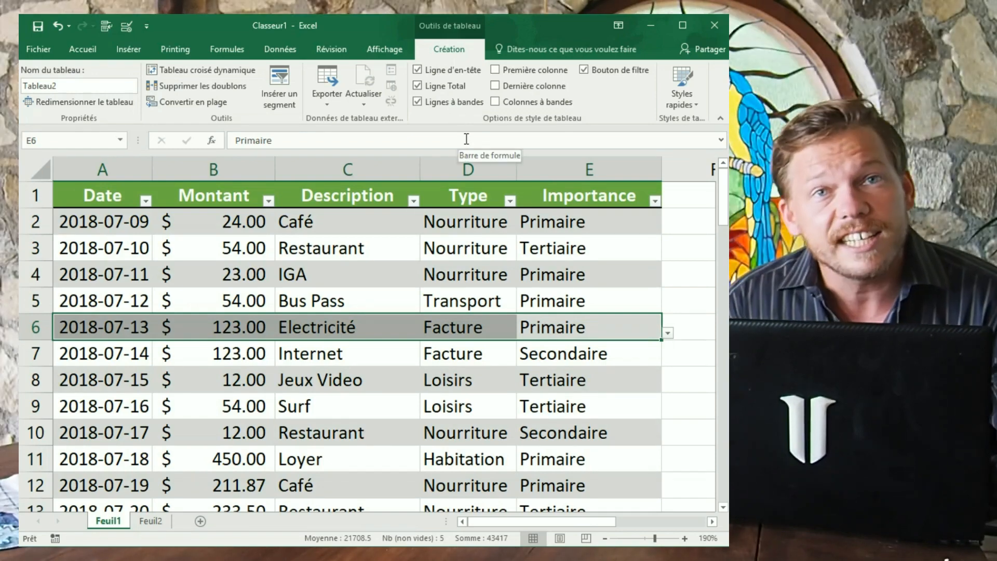
left_click_drag(95, 279, 652, 267)
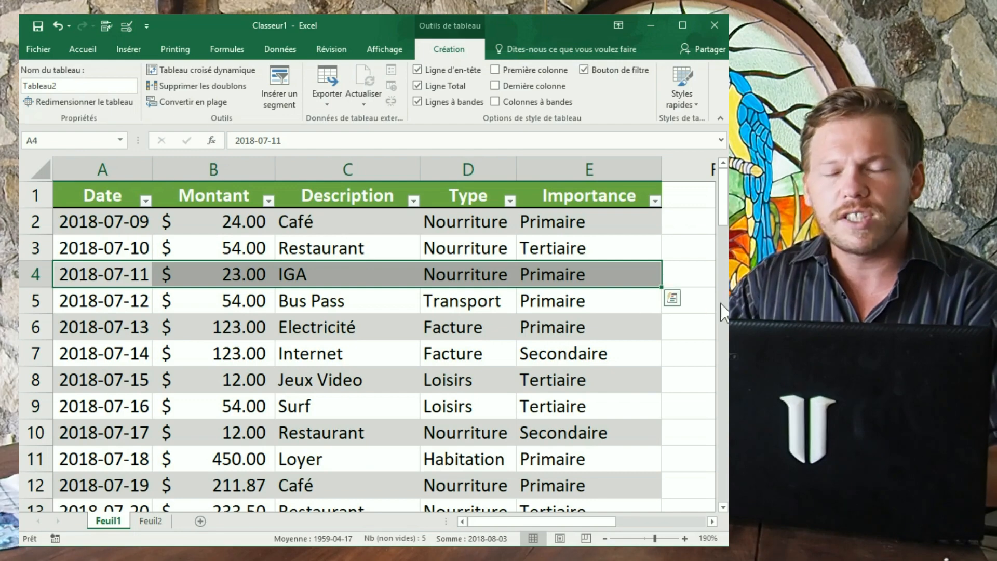
Step: Add a column headed Compte directly after the Importance column, in cell F1
left_click_drag(532, 522, 589, 522)
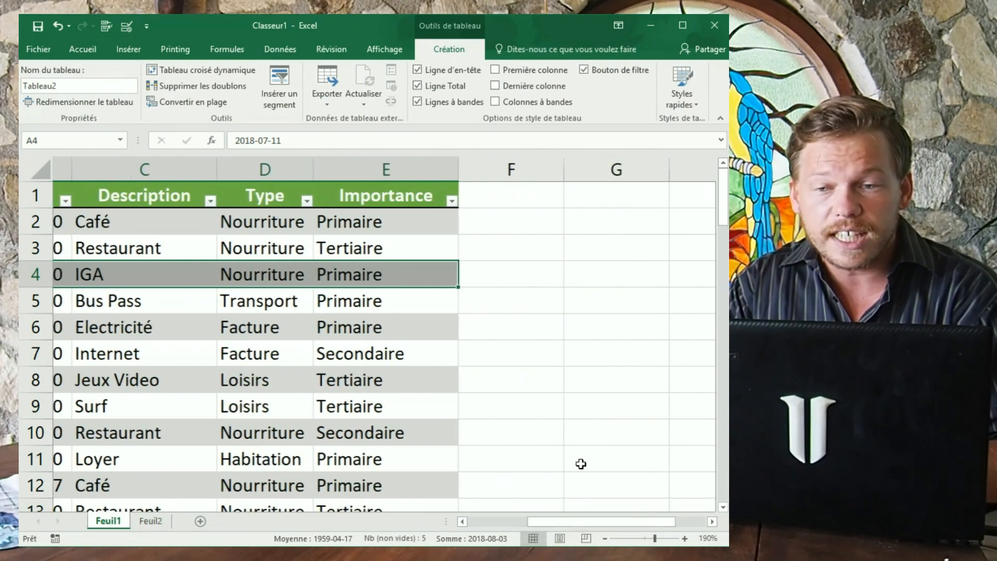
left_click(488, 204)
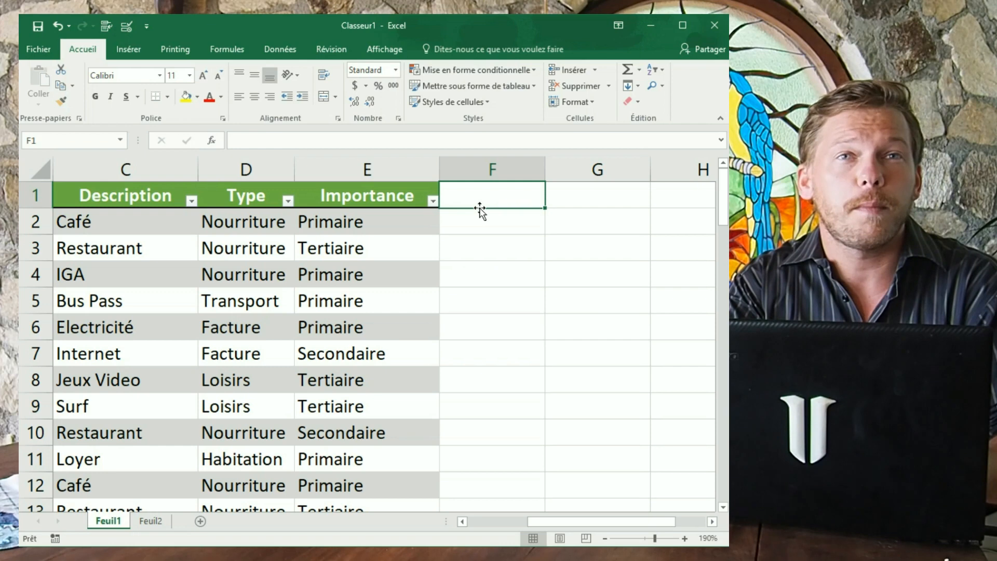
type("Compte")
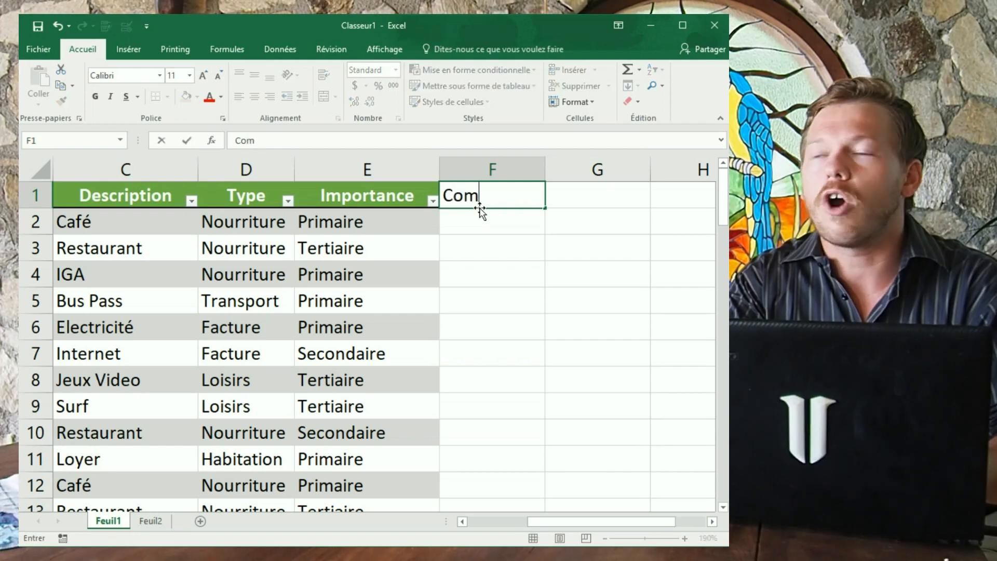
key("Return")
Step: Enter Cash as the Compte value of the first expense, in cell F2
type("C")
key("BackSpace")
type("Casg")
key("BackSpace")
key("BackSpace")
key("BackSpace")
key("BackSpace")
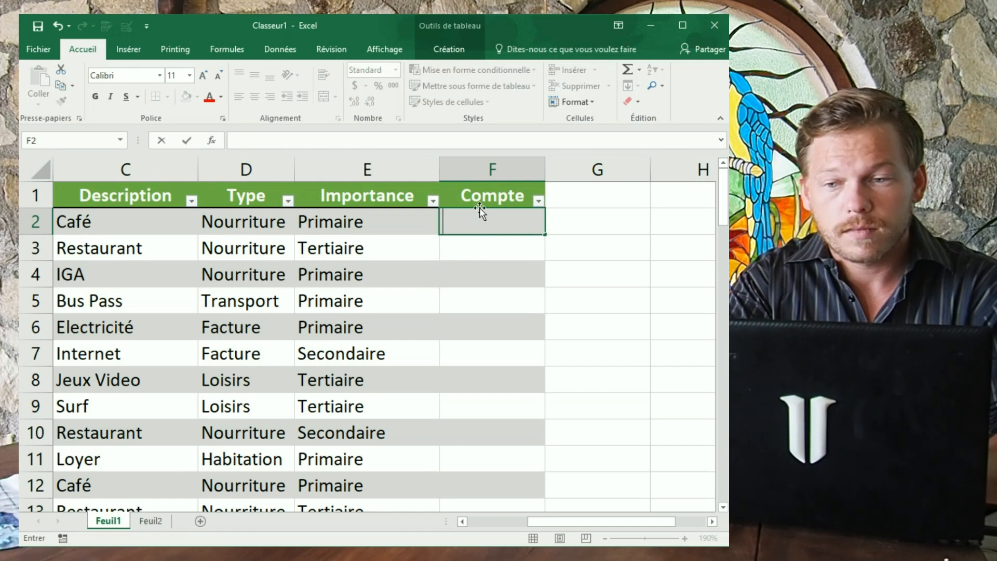
type("Cash")
key("Return")
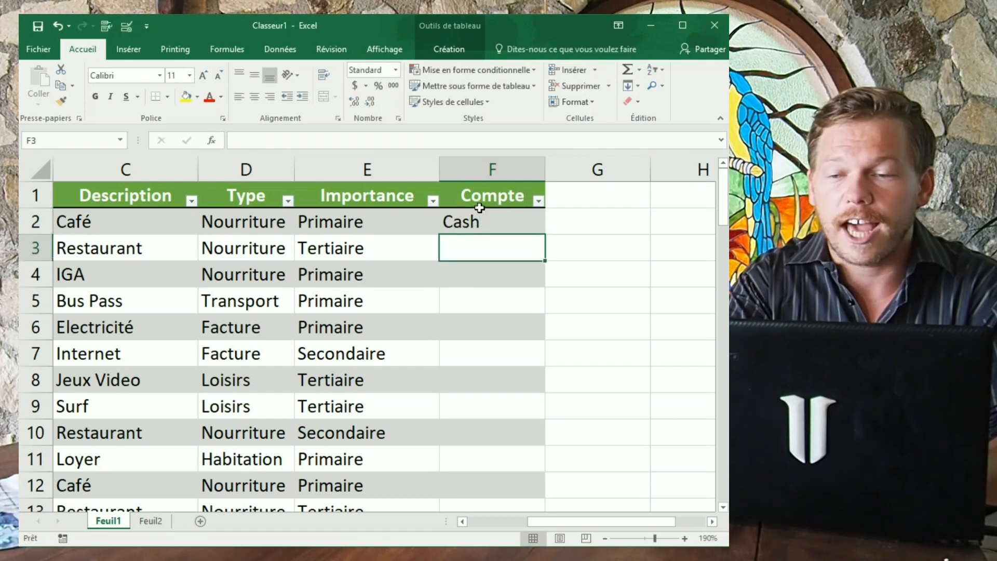
Step: Enter Cheque and Credit as the Compte values of the second and third expenses, in cells F3 and F4
type("Cheque")
key("Return")
type("Credi")
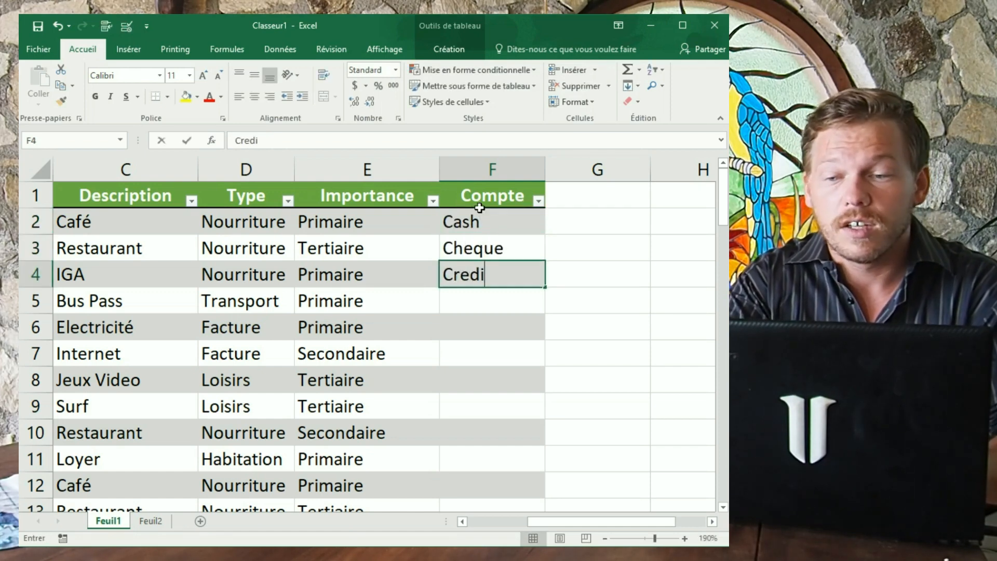
type("t")
key("Return")
left_click_drag(479, 221, 488, 276)
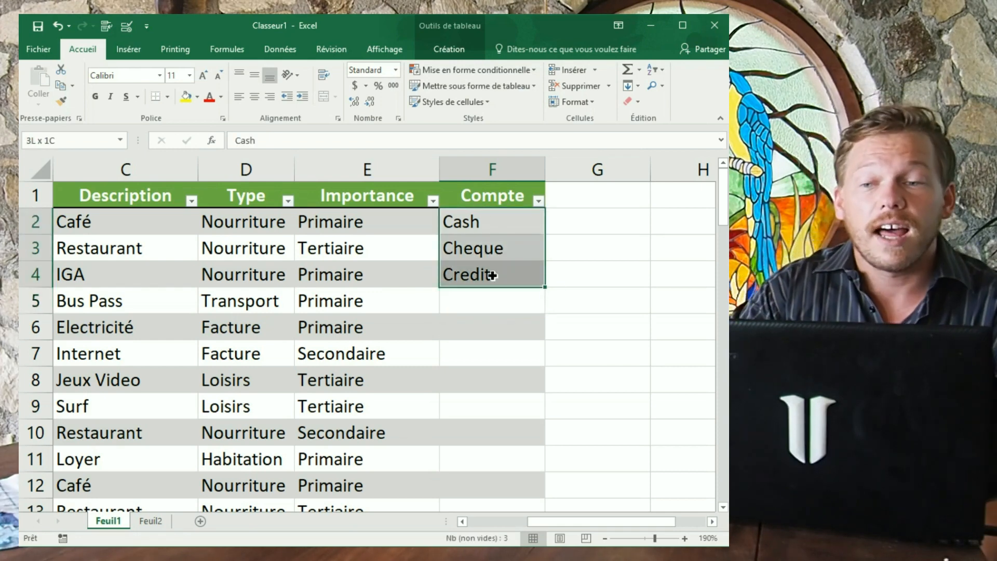
left_click(502, 269)
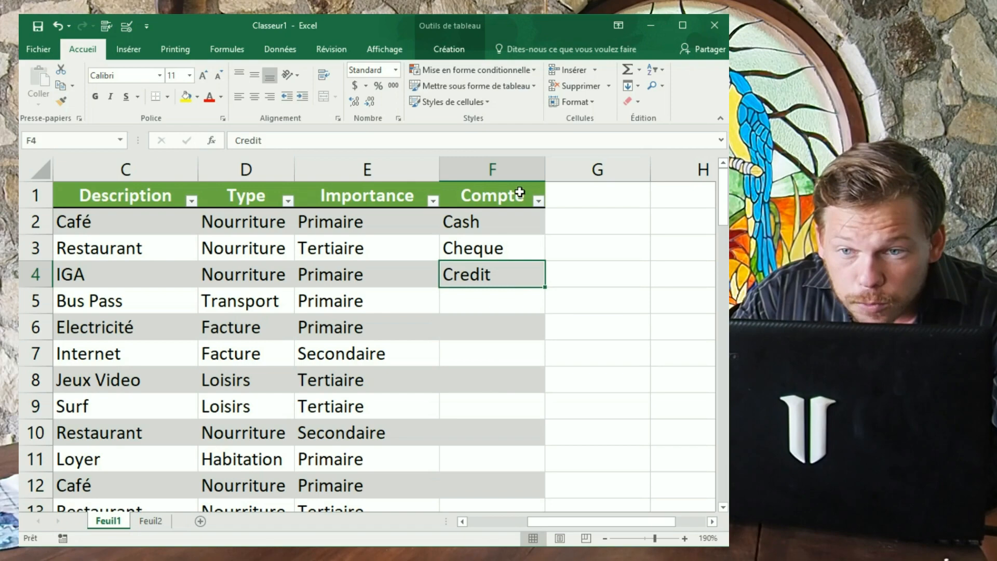
left_click(538, 200)
left_click(540, 203)
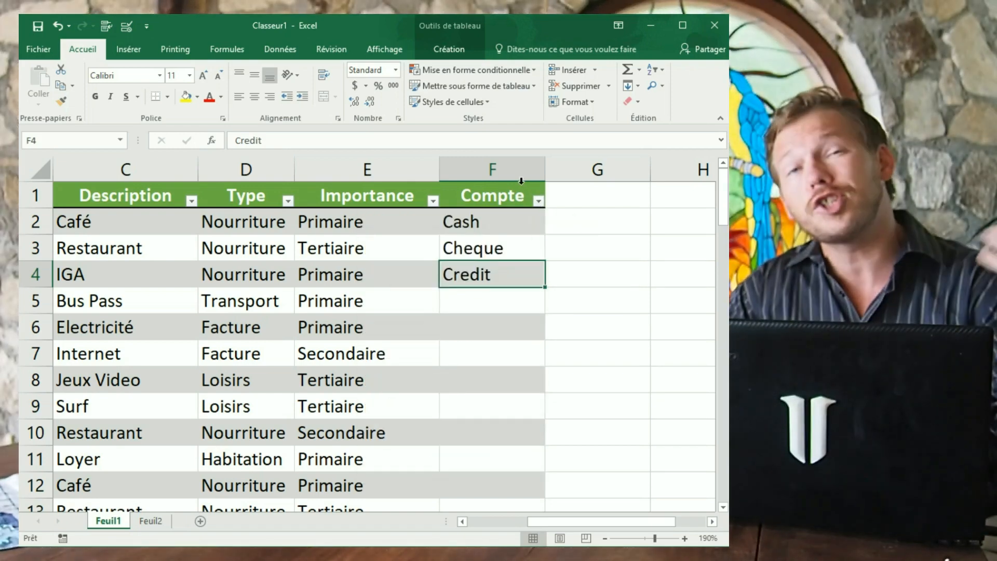
right_click(497, 270)
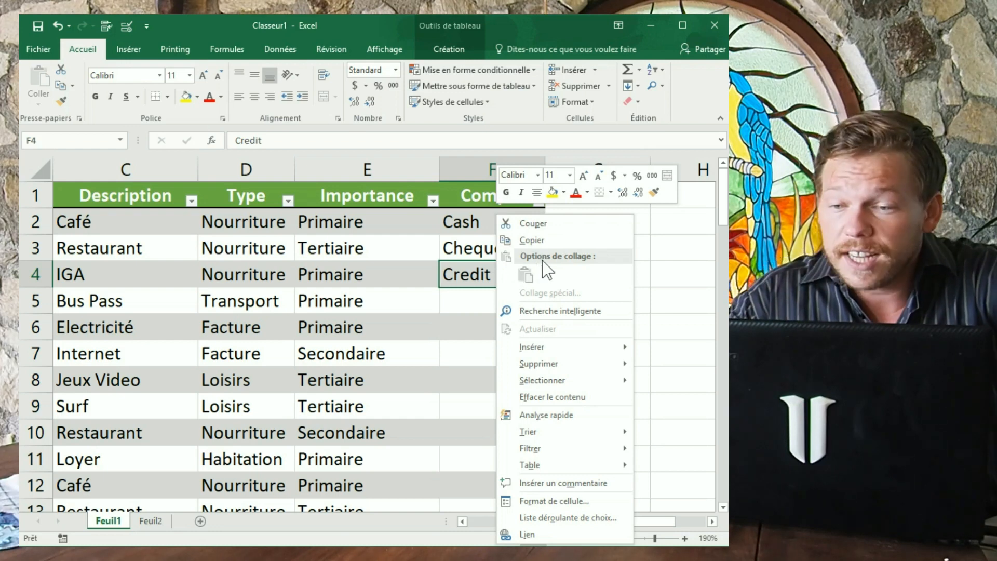
mouse_move(575, 366)
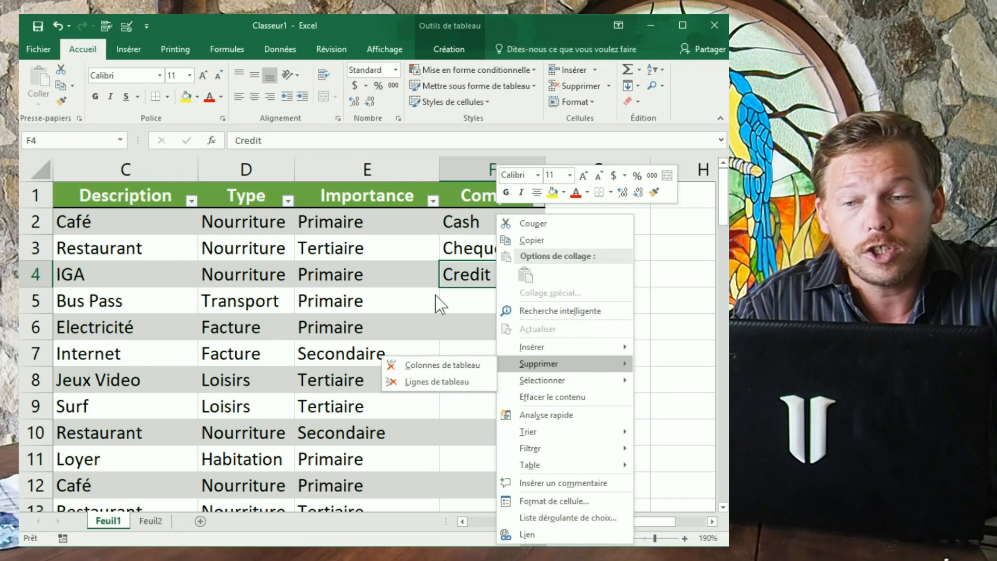
left_click(476, 156)
right_click(483, 168)
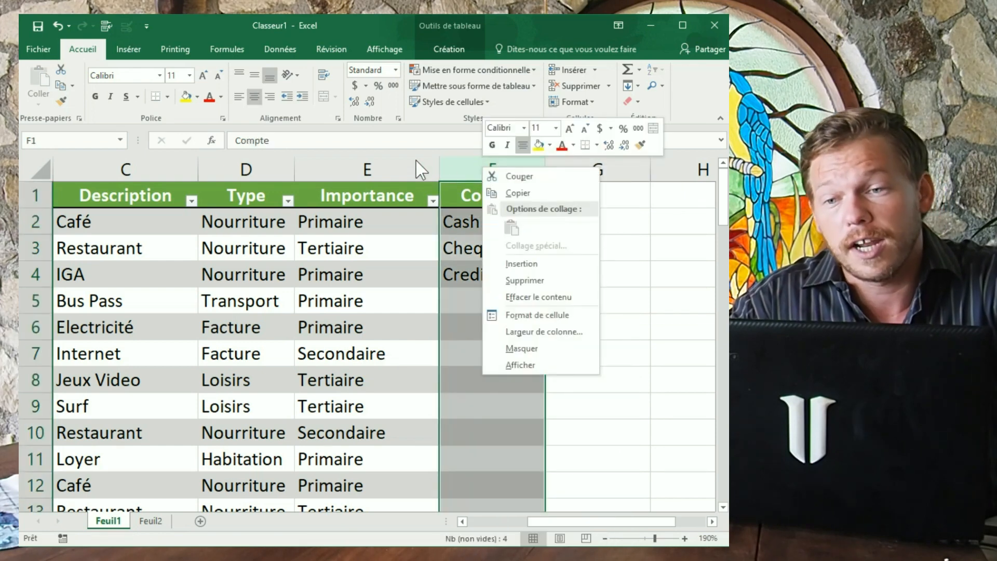
key("Escape")
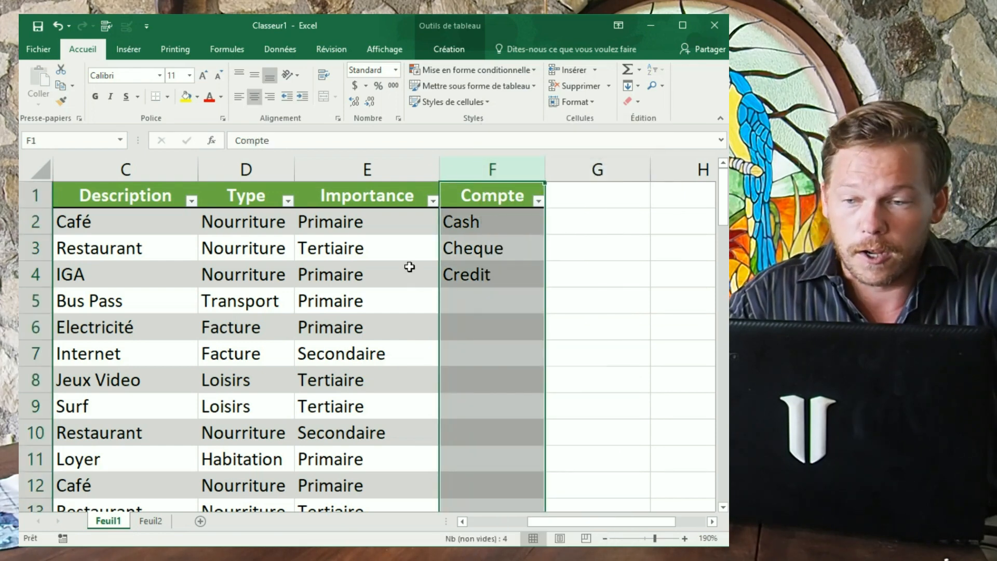
Step: Delete the Compte column from the table with the table-column deletion, starting from cell F4
left_click(501, 280)
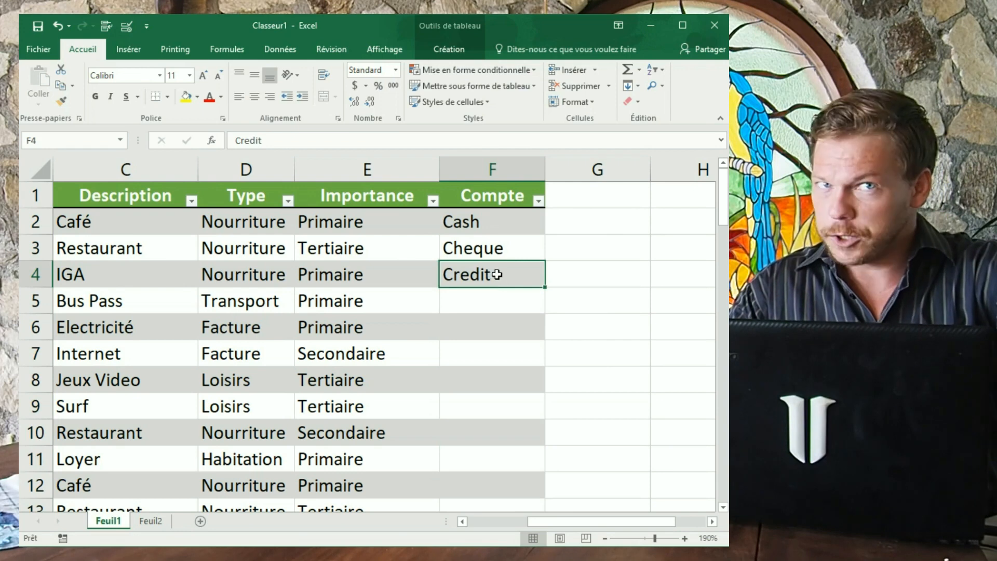
right_click(508, 284)
mouse_move(591, 365)
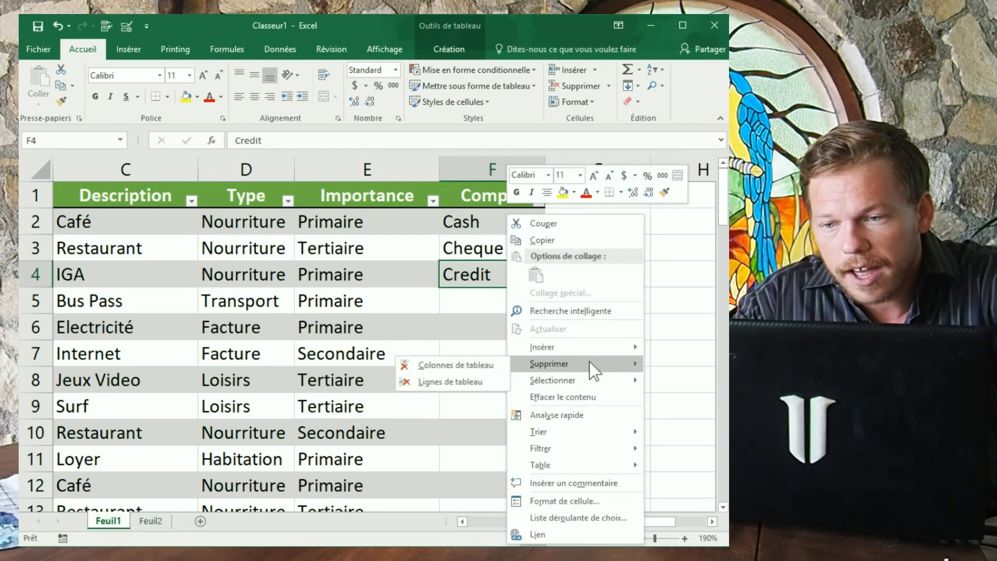
left_click(468, 365)
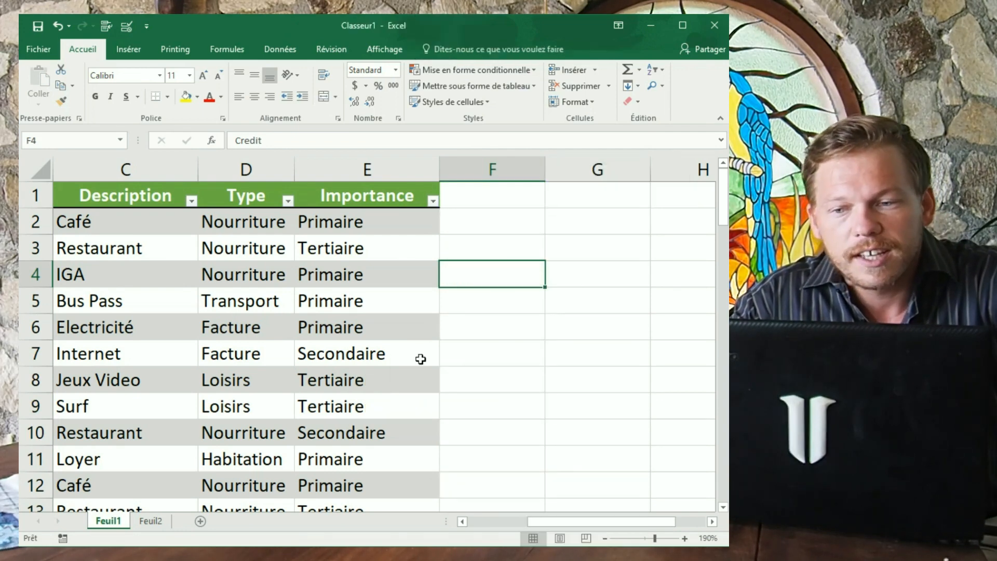
Step: Delete the table row of the IGA expense in row 4
right_click(331, 272)
mouse_move(398, 363)
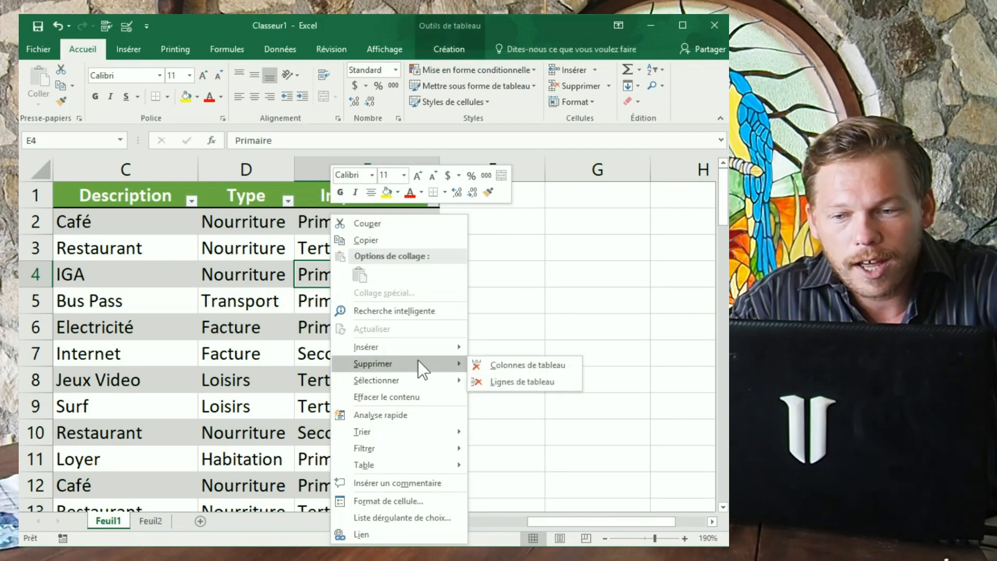
left_click(509, 384)
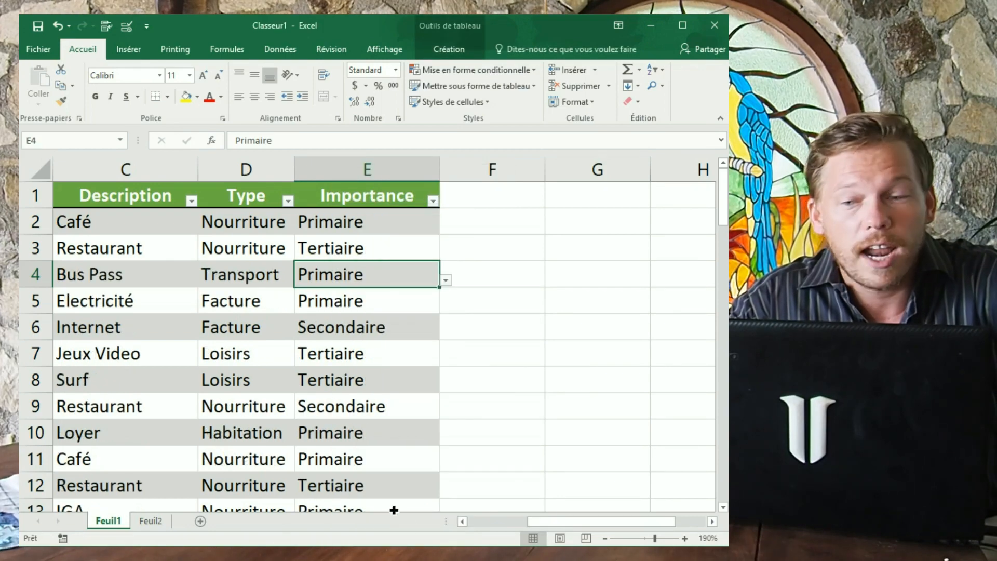
Step: Select the Café expense dated 2018-07-19 across all columns in row 11 and delete that table row
left_click_drag(537, 522, 477, 521)
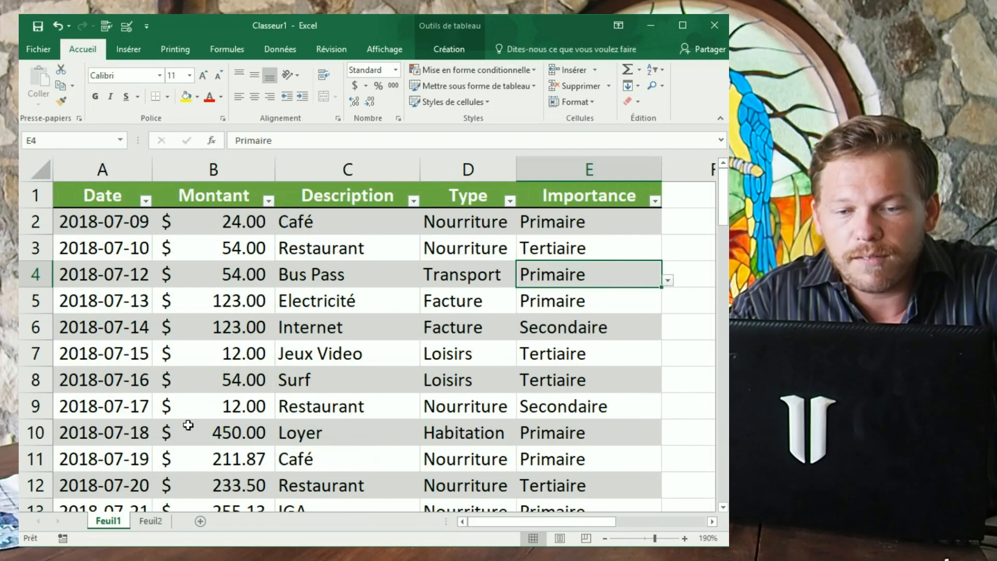
scroll(368, 422, "down", 1)
left_click_drag(572, 382, 68, 382)
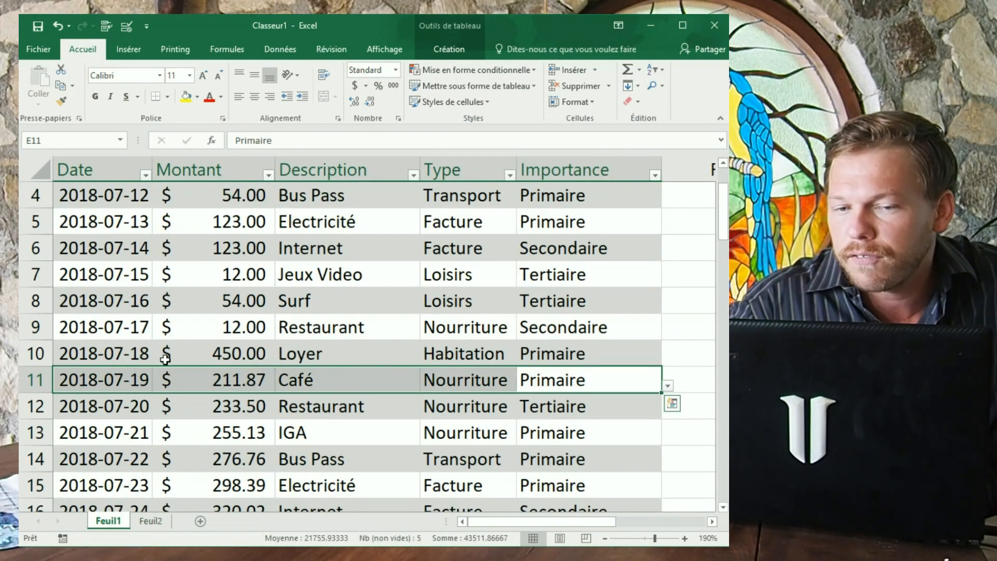
right_click(346, 378)
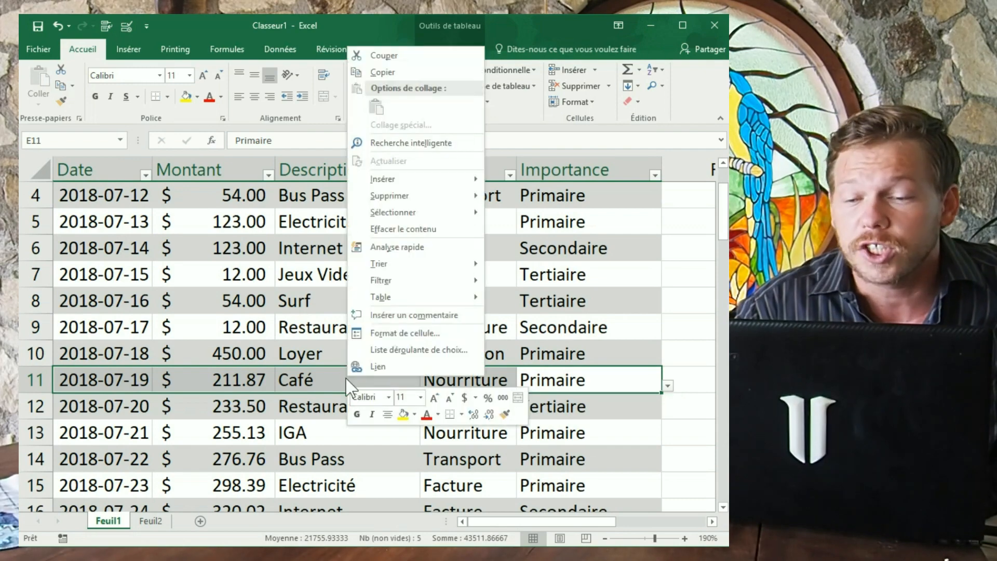
mouse_move(448, 204)
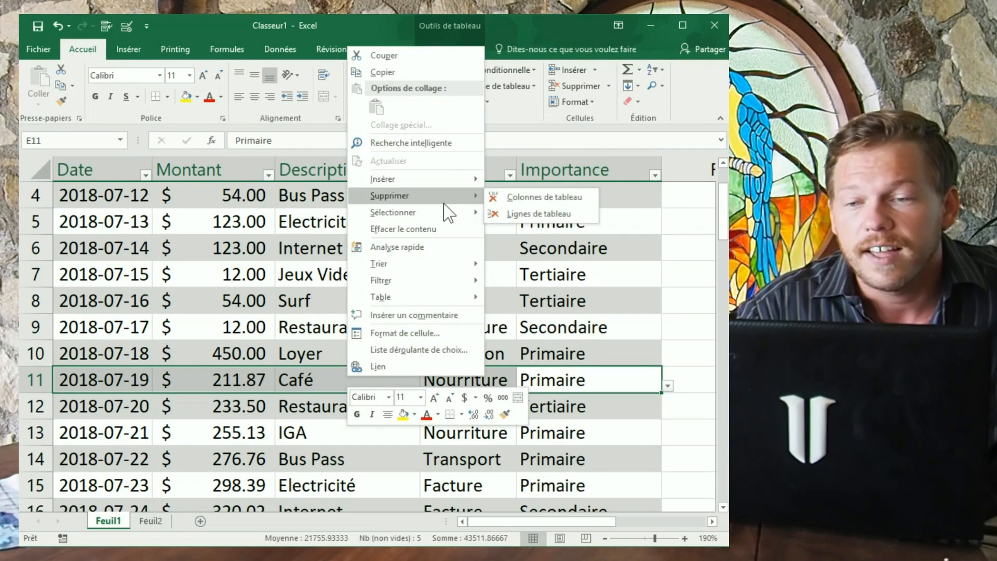
left_click(528, 214)
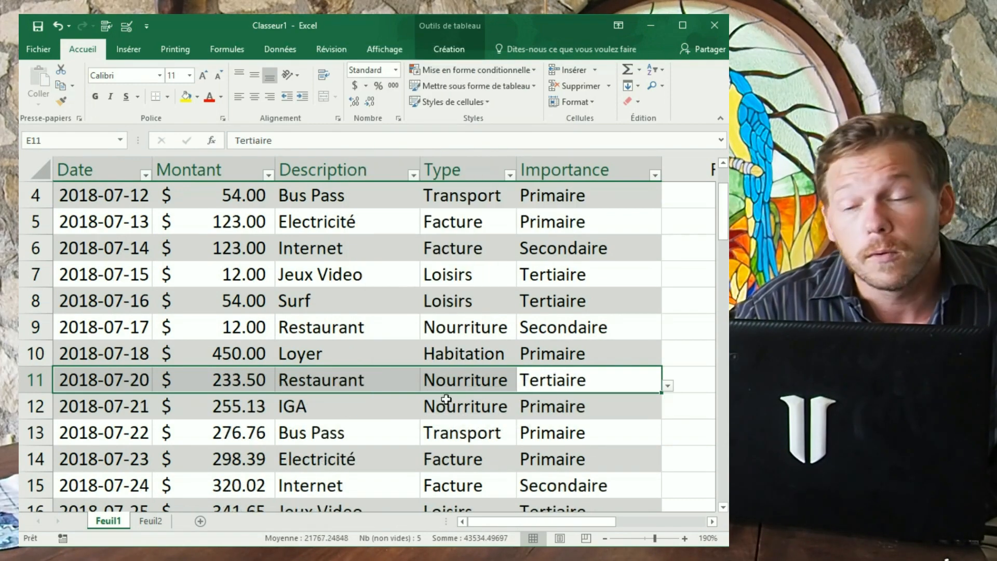
scroll(514, 388, "up", 1)
scroll(514, 389, "up", 1)
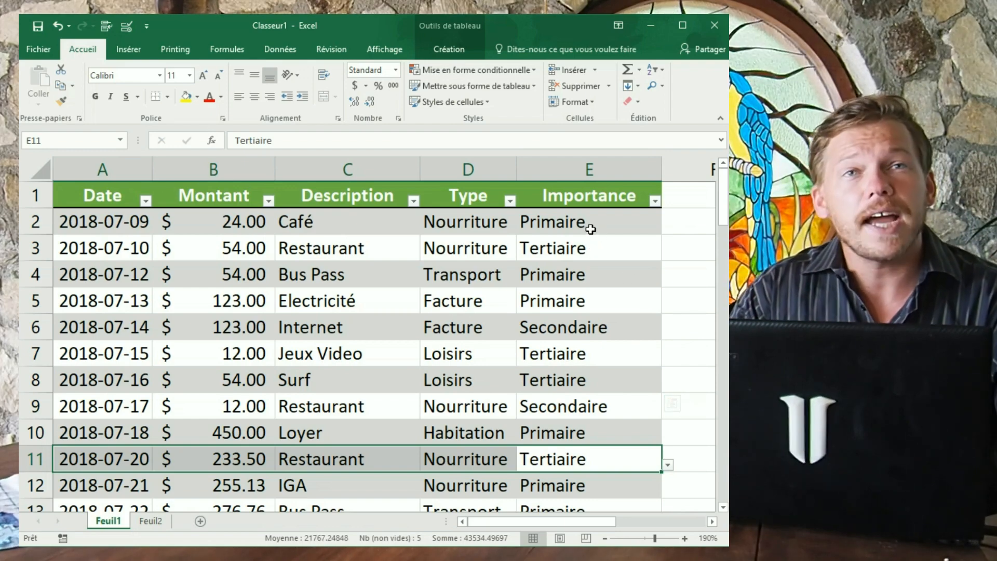
left_click_drag(576, 220, 575, 244)
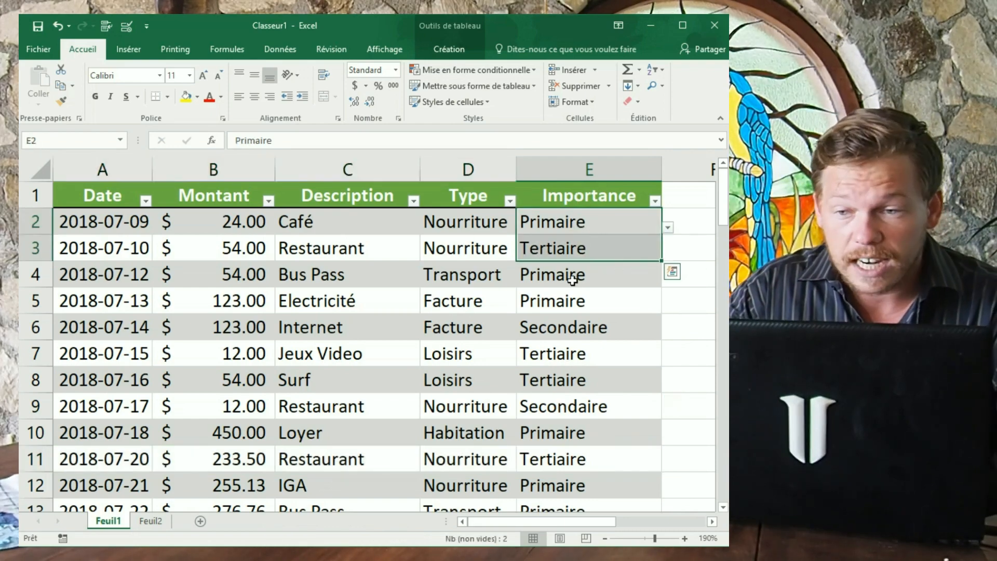
left_click(575, 318)
left_click(570, 211)
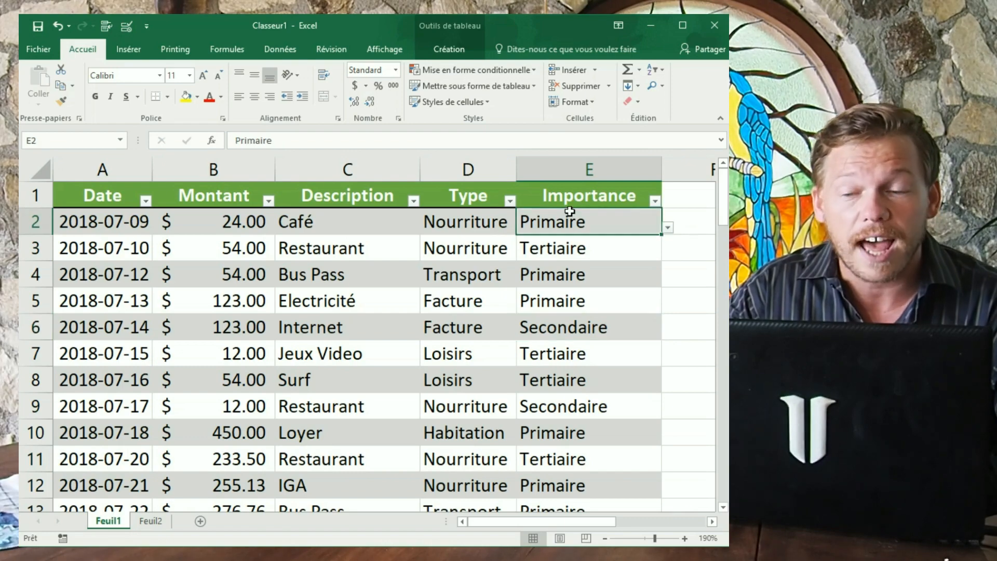
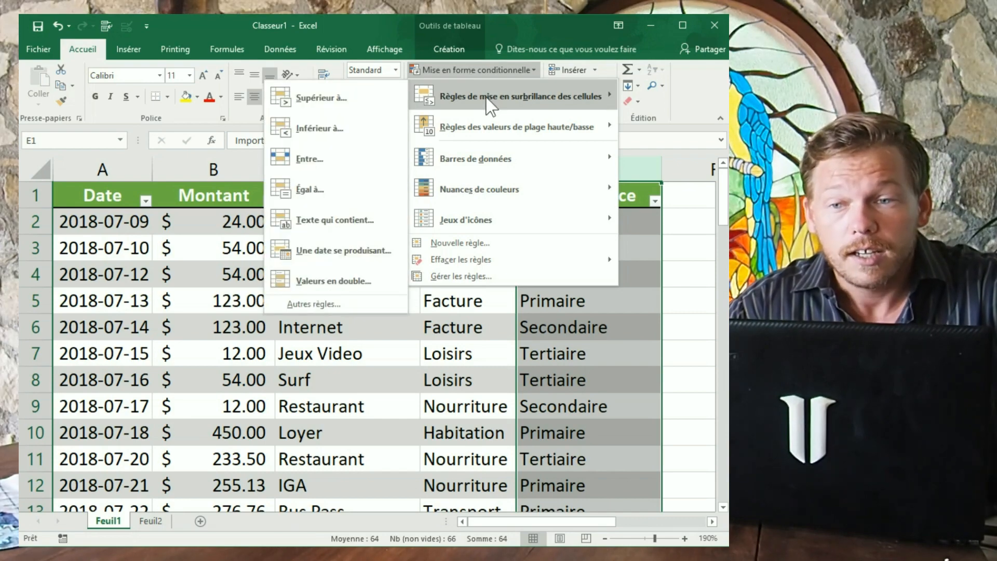
Step: Add an equal-to conditional formatting rule to the Importance column that gives cells containing Primaire a custom light green fill
left_click(312, 190)
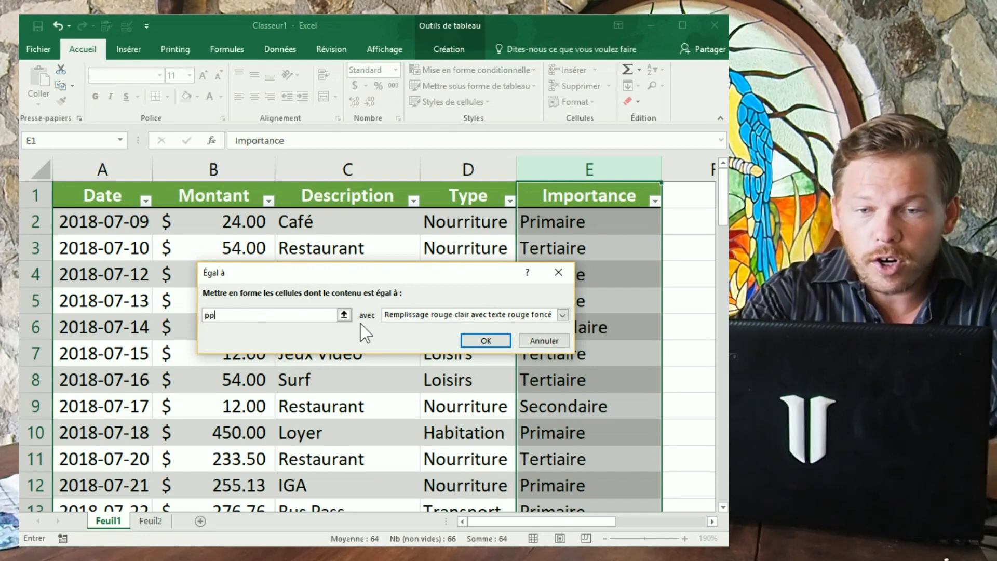
type("Primaire")
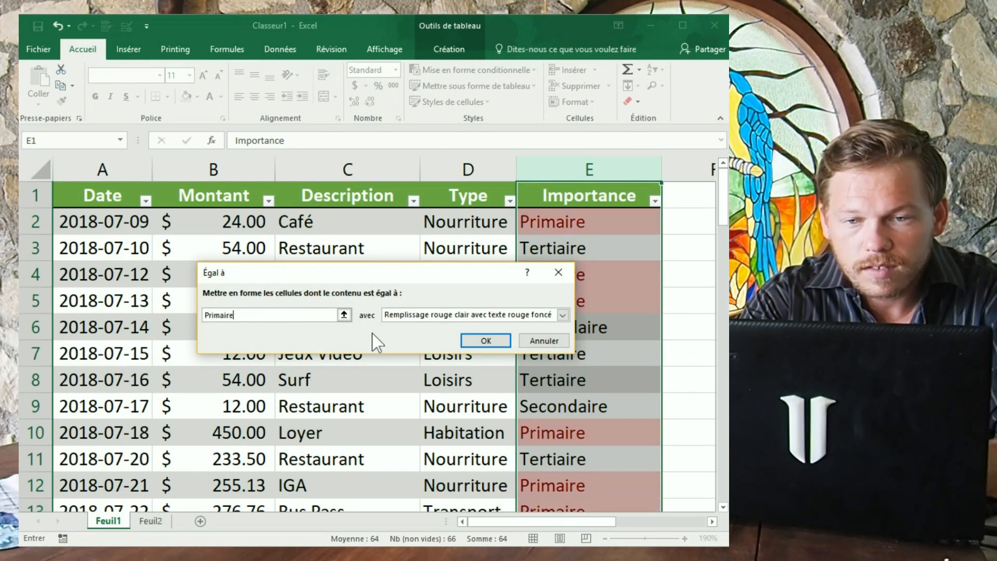
left_click(500, 318)
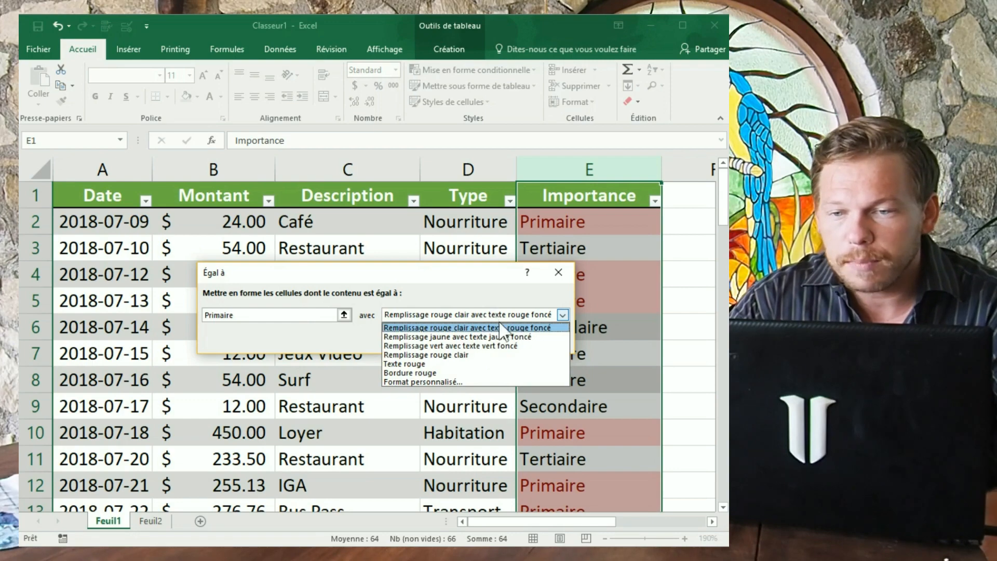
left_click(460, 382)
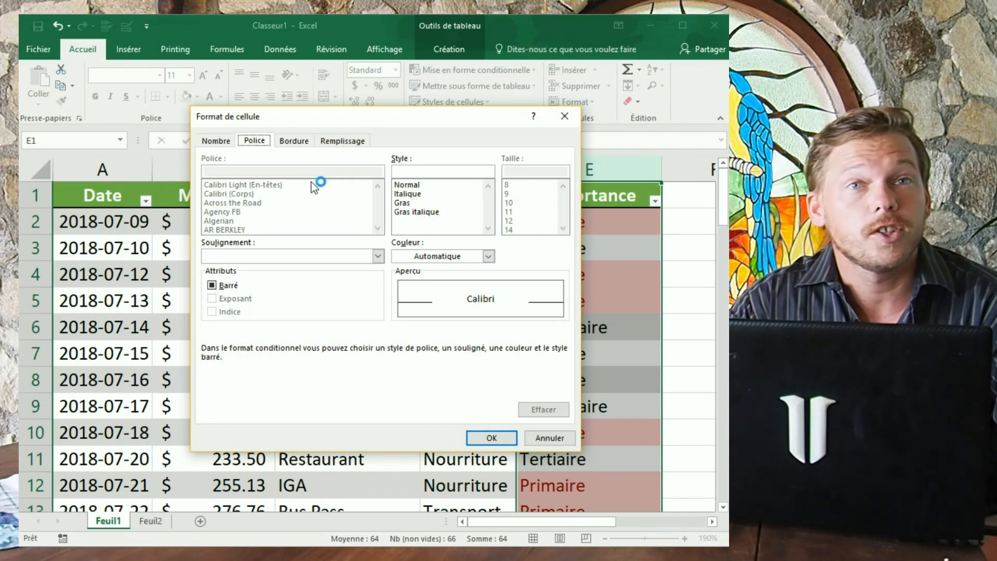
left_click(342, 141)
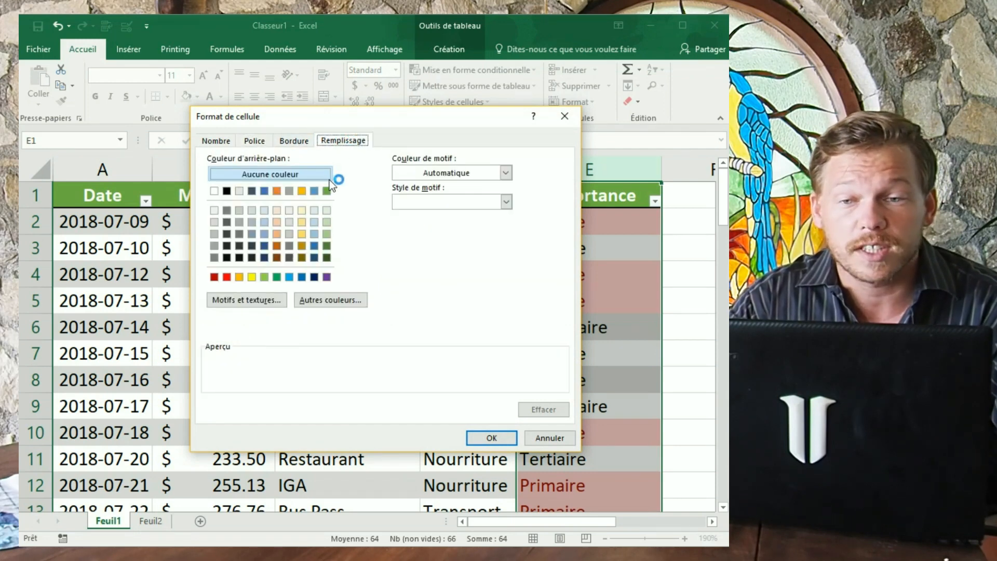
left_click(328, 234)
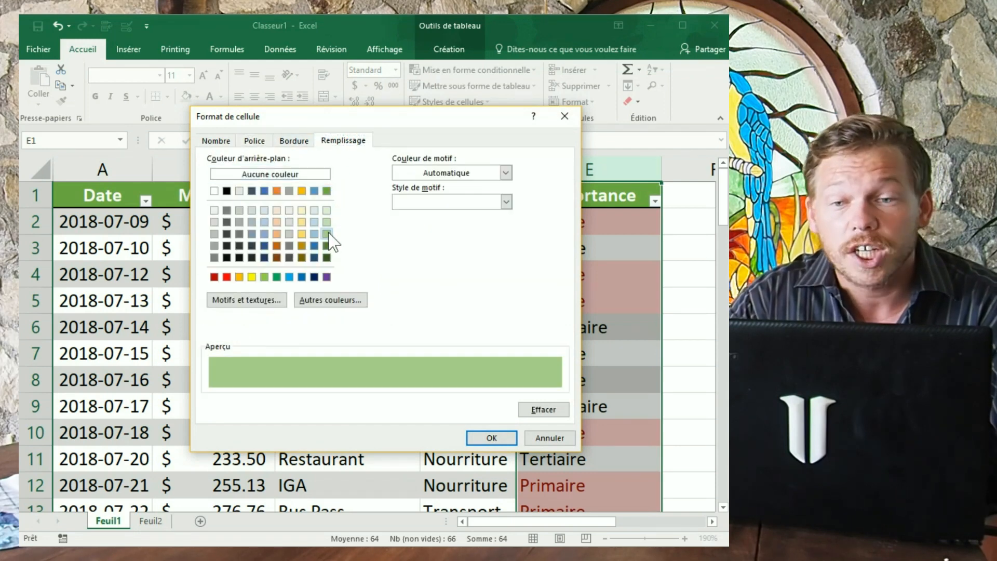
left_click(478, 435)
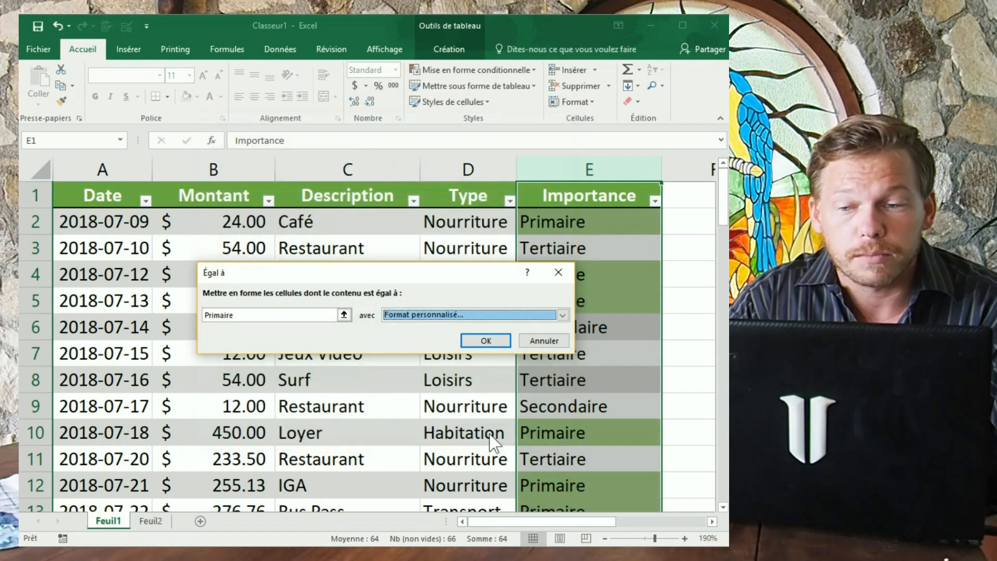
left_click(487, 341)
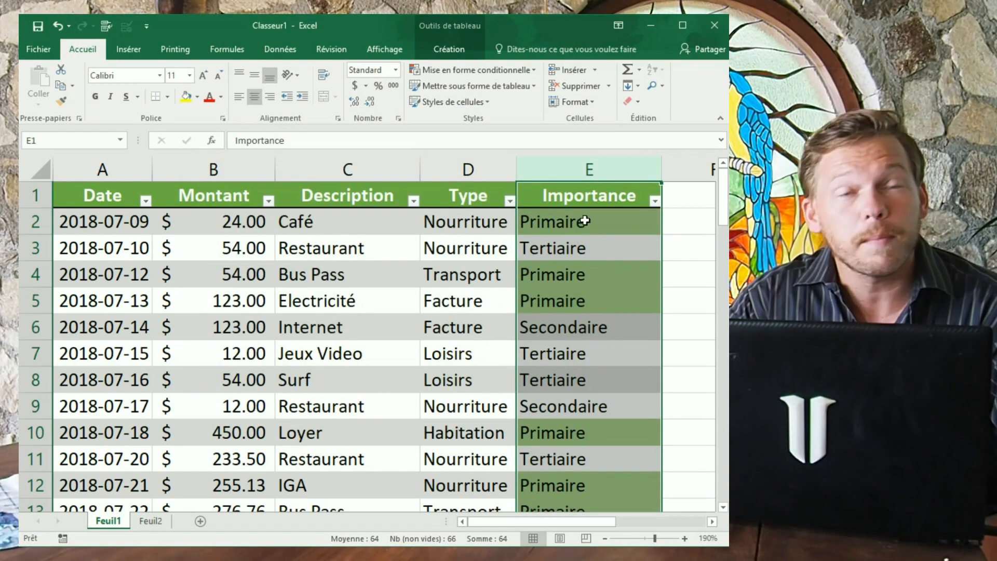
Step: Add an equal-to conditional formatting rule to the Importance column that gives cells containing Secondaire a custom gold fill
left_click(470, 69)
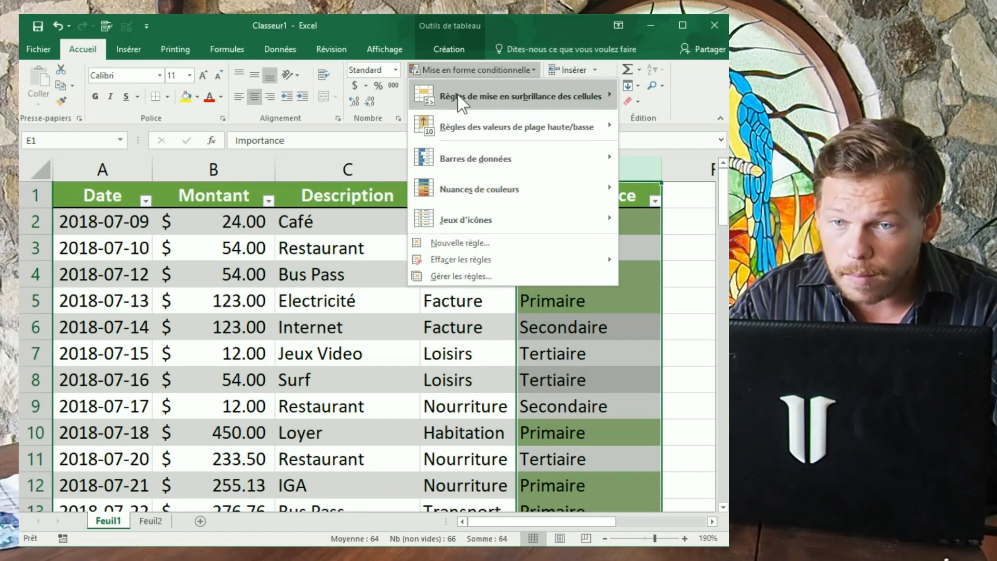
left_click(350, 194)
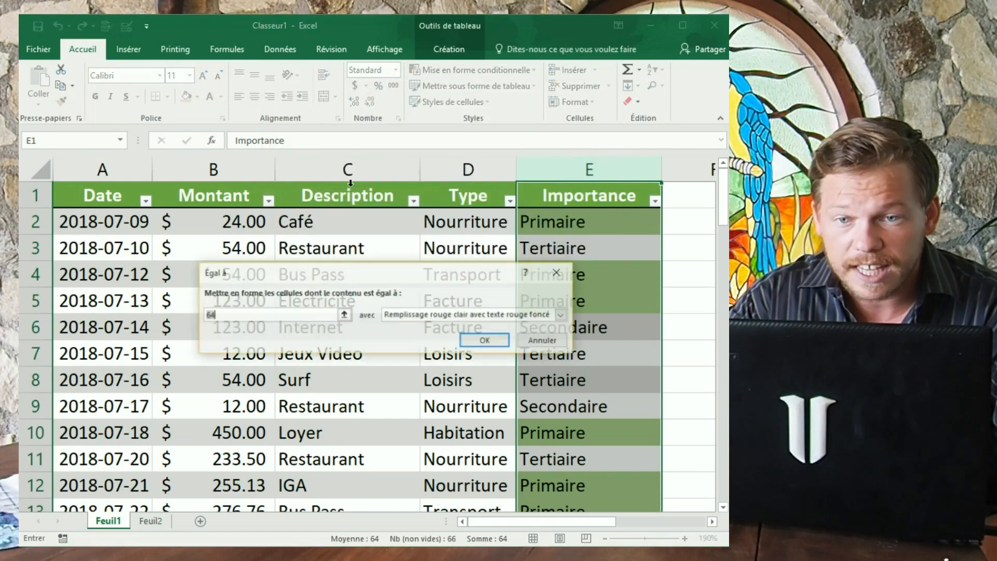
type("S")
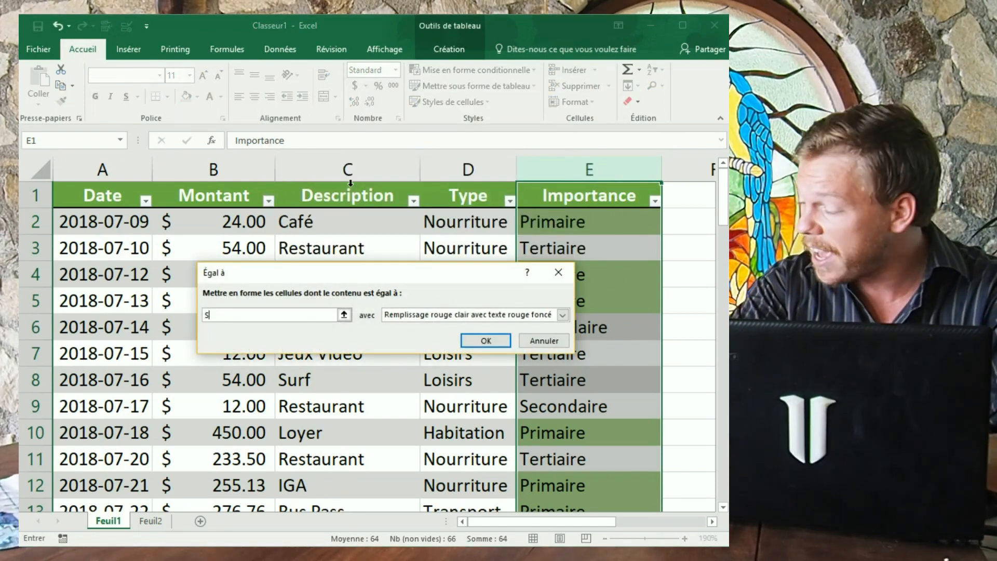
type("econdaire")
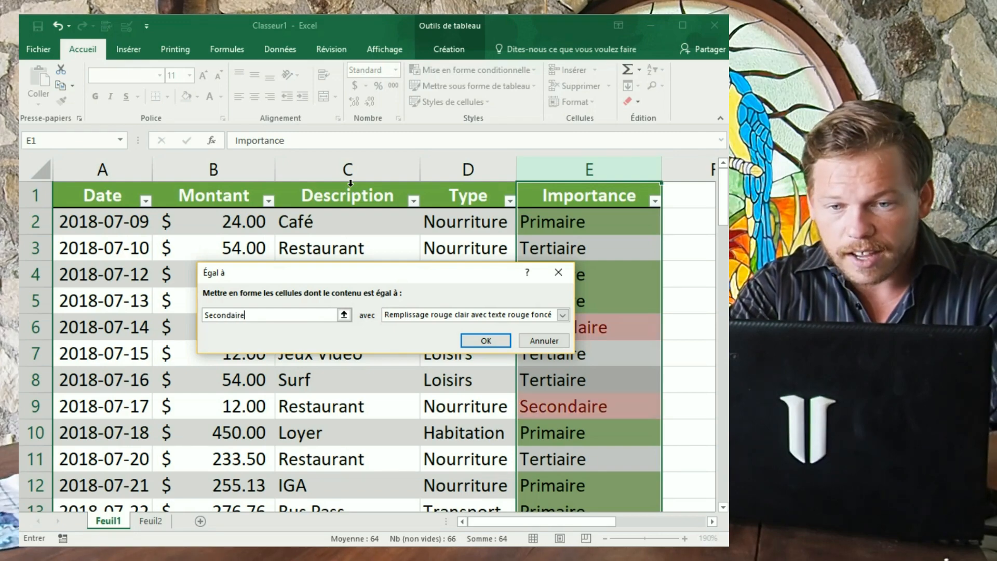
left_click(563, 315)
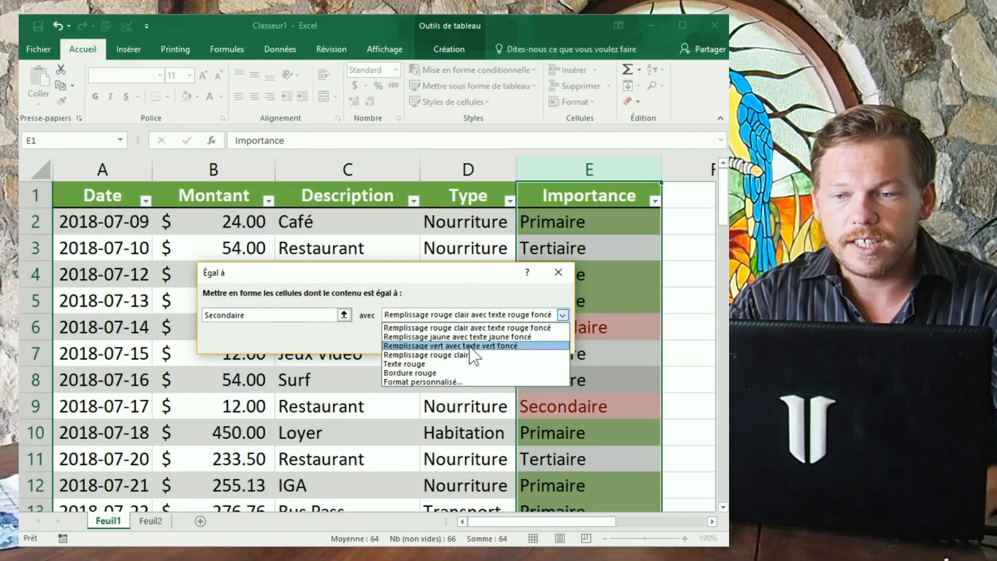
left_click(444, 383)
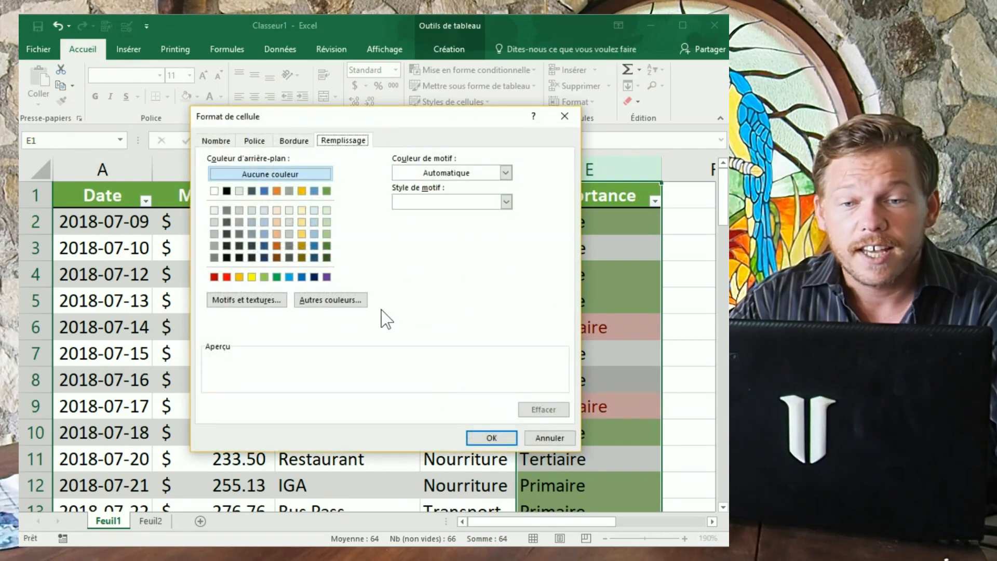
left_click(302, 233)
left_click(491, 440)
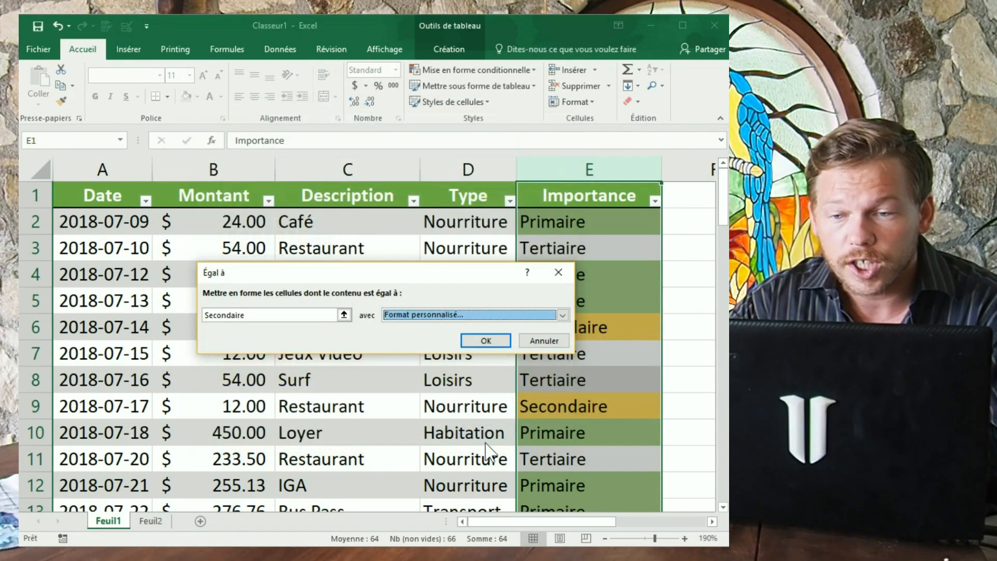
left_click(476, 341)
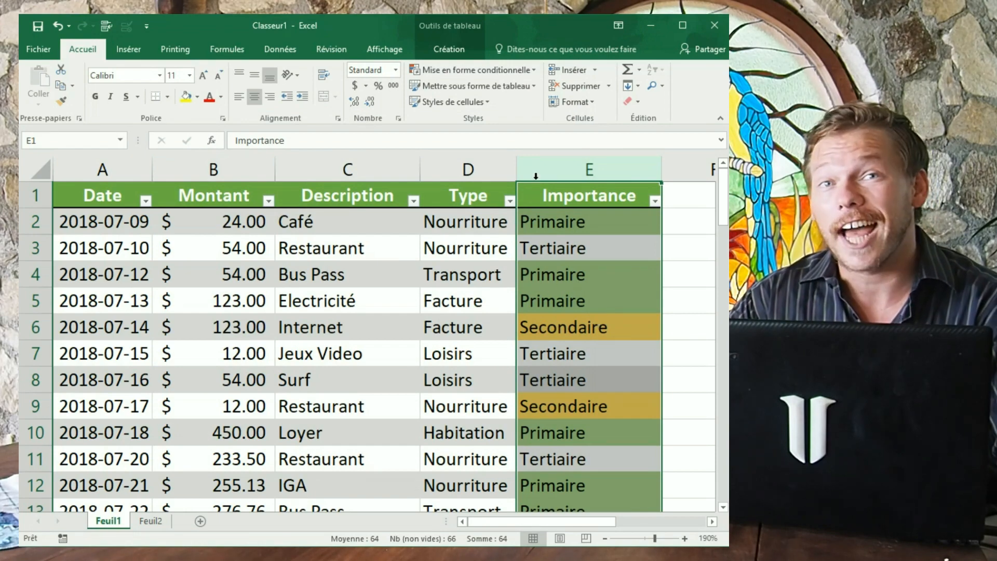
Step: Create another equal-to conditional formatting rule on the Importance column for Tertiaire, using a custom format
left_click(467, 70)
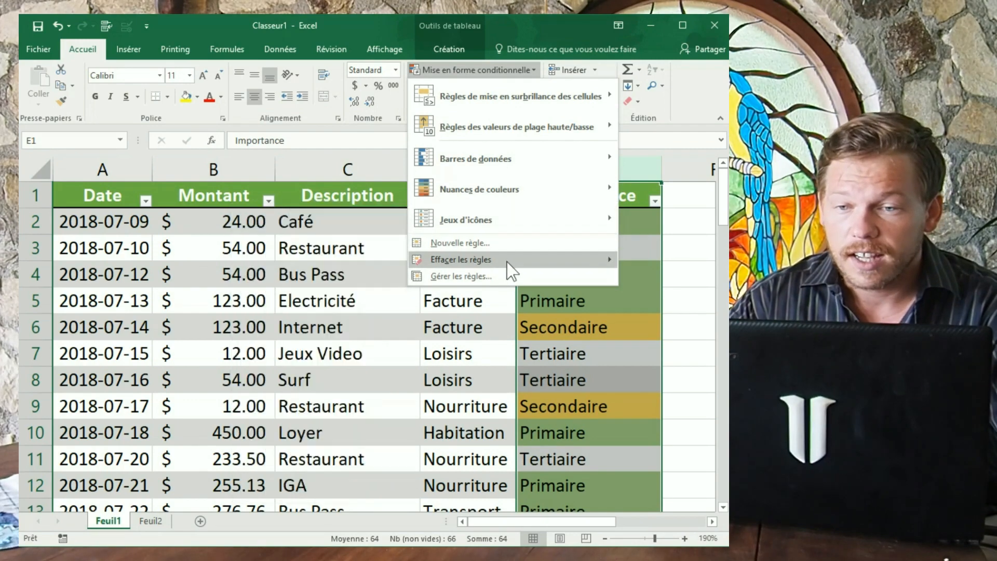
mouse_move(519, 96)
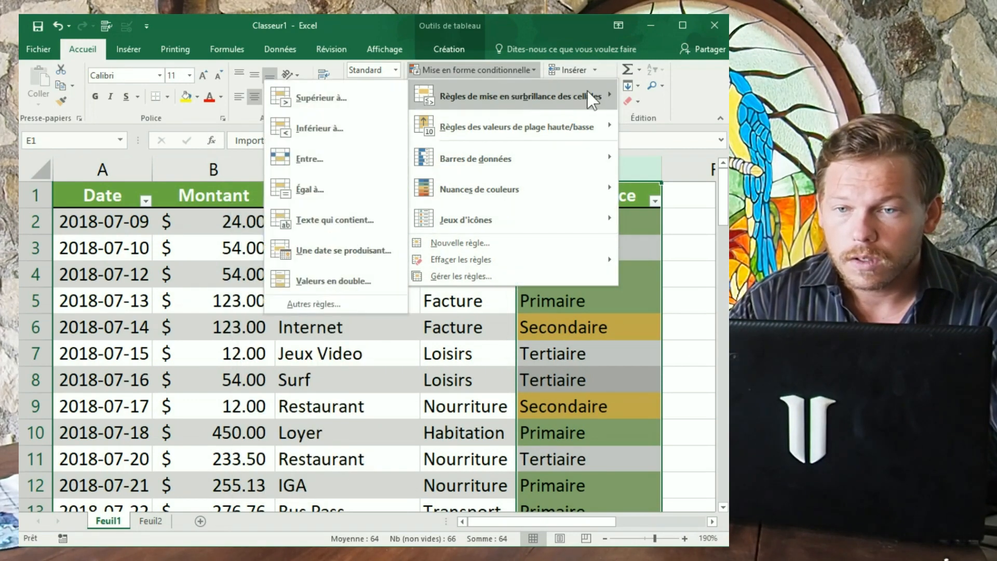
left_click(334, 196)
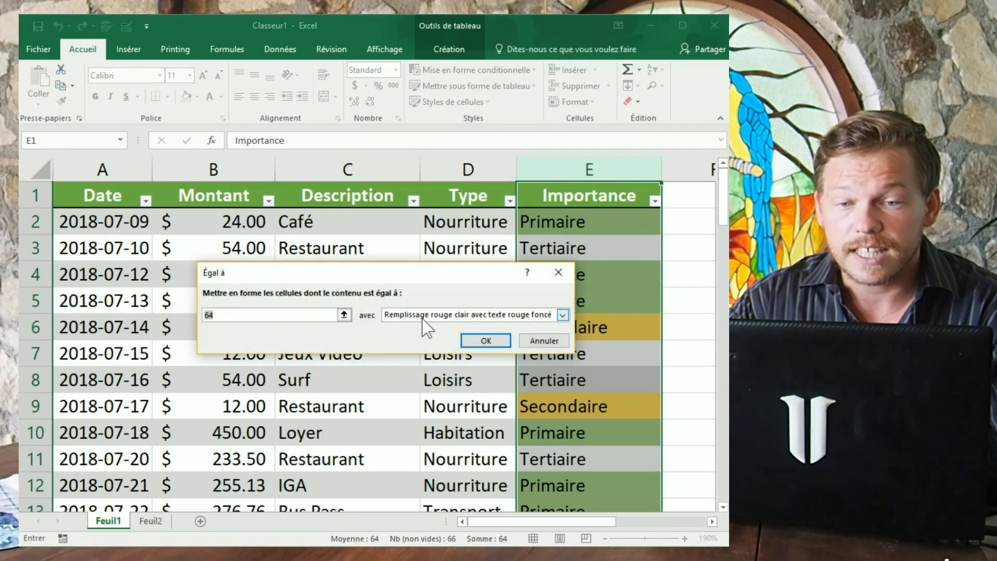
type("Tertiai")
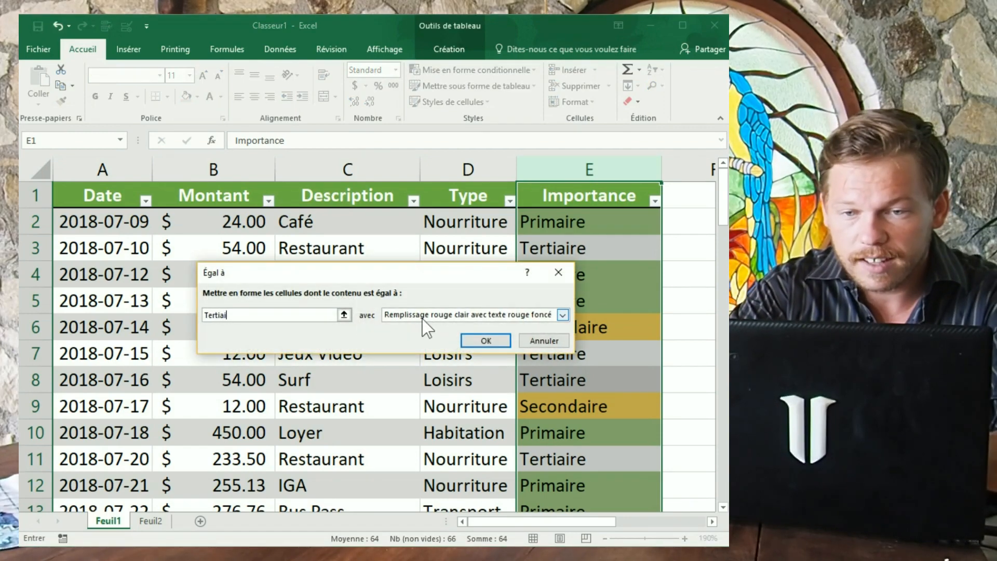
type("re")
left_click(423, 316)
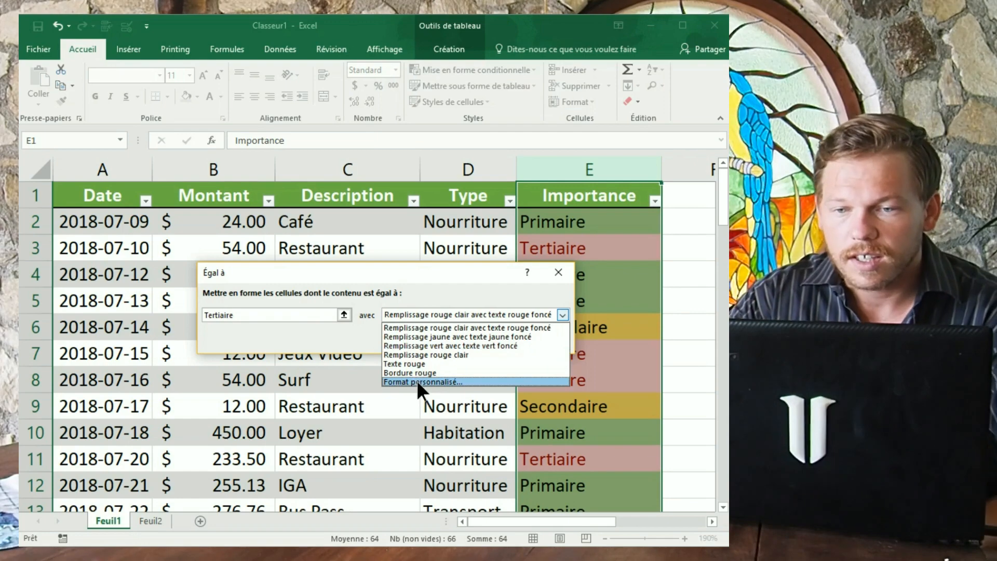
left_click(417, 382)
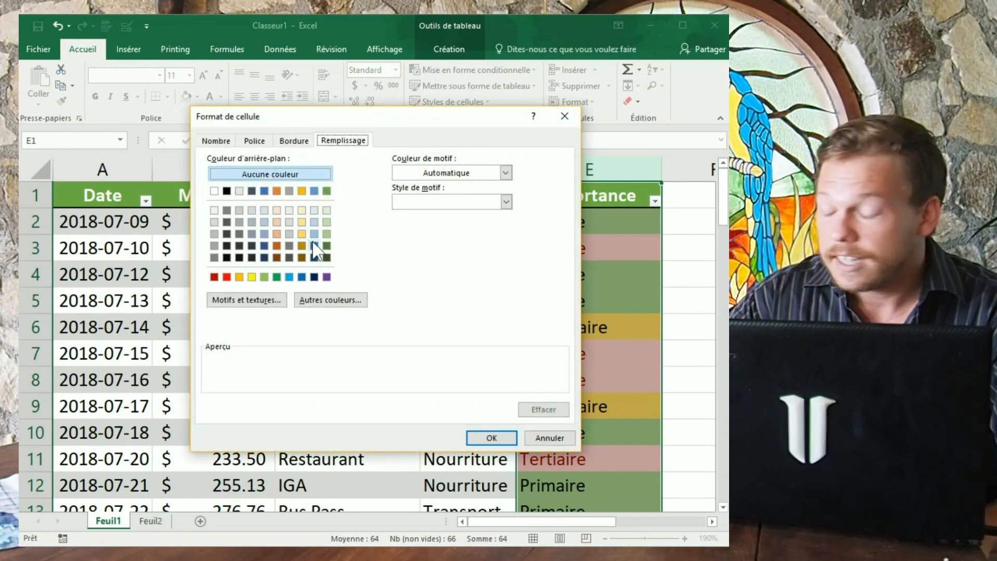
Step: Set the Tertiaire rule's fill to a custom light red, RGB 255, 117, 117, and apply the rule
left_click(278, 234)
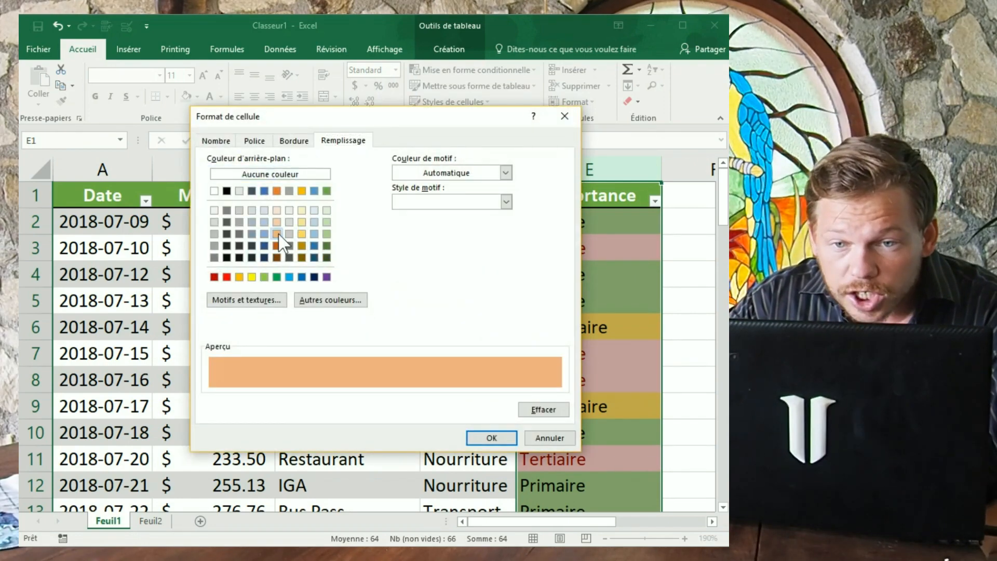
left_click(227, 277)
left_click(320, 302)
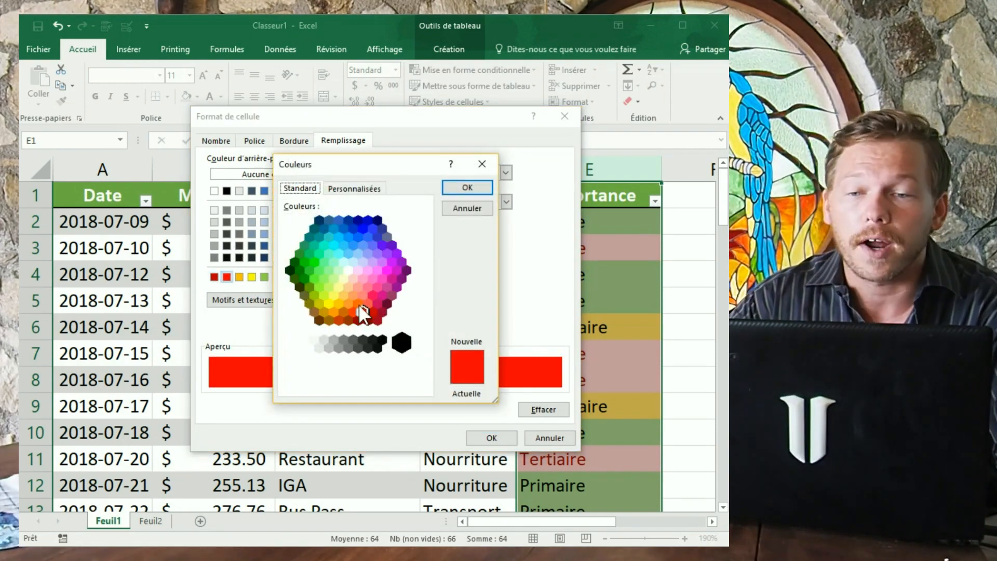
left_click(369, 319)
left_click(368, 303)
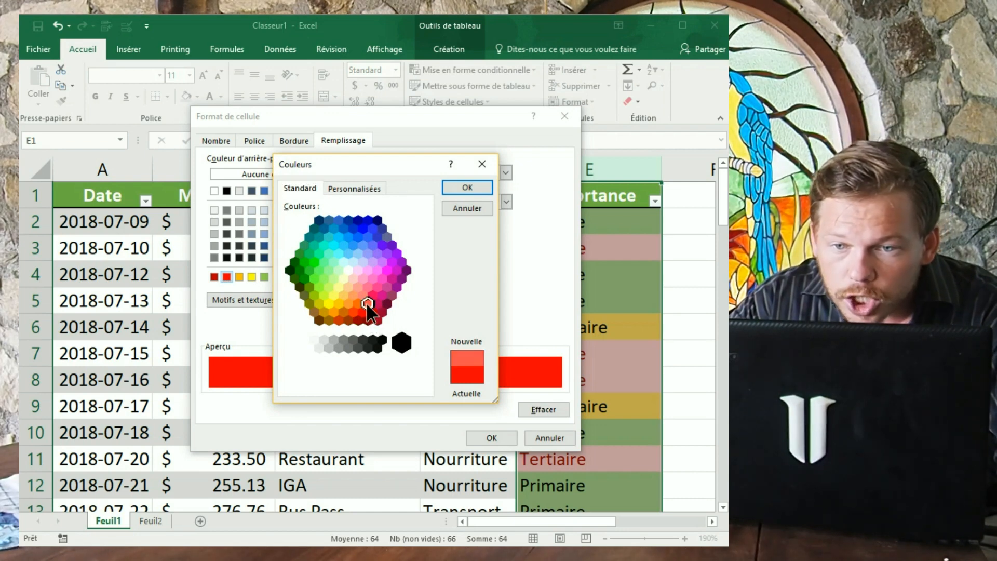
left_click(354, 190)
left_click_drag(425, 248, 425, 241)
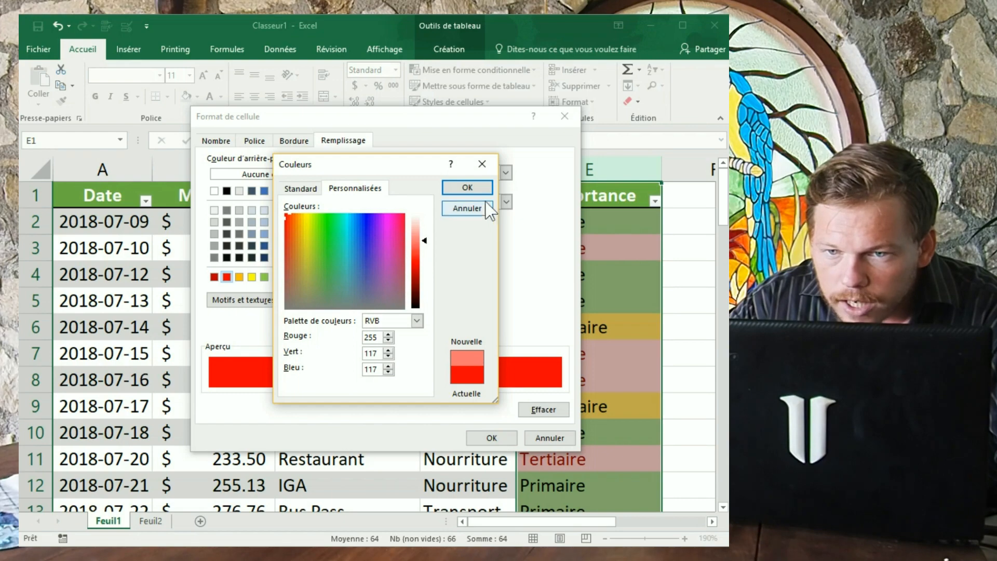
left_click(470, 190)
left_click(488, 439)
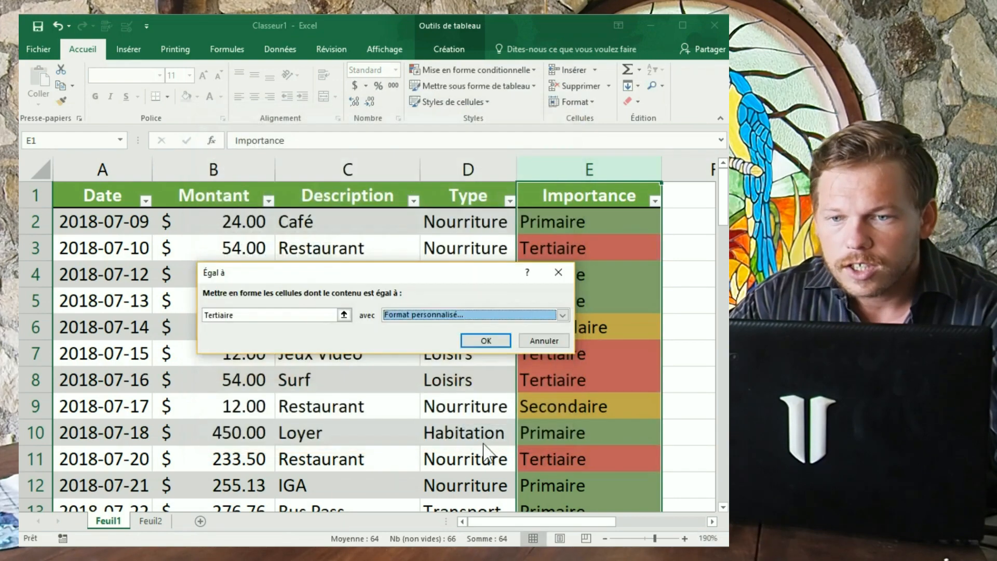
left_click(487, 338)
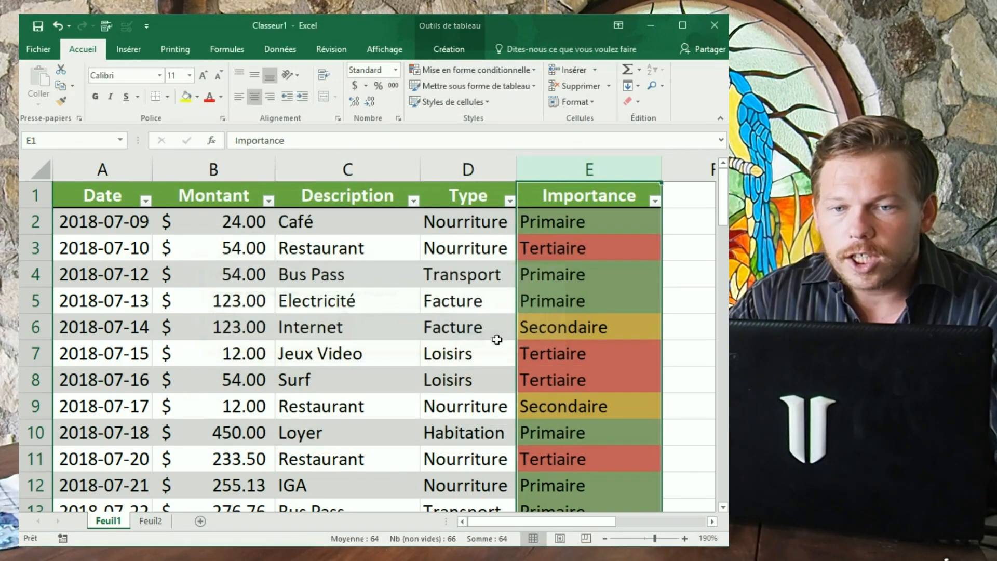
left_click(587, 316)
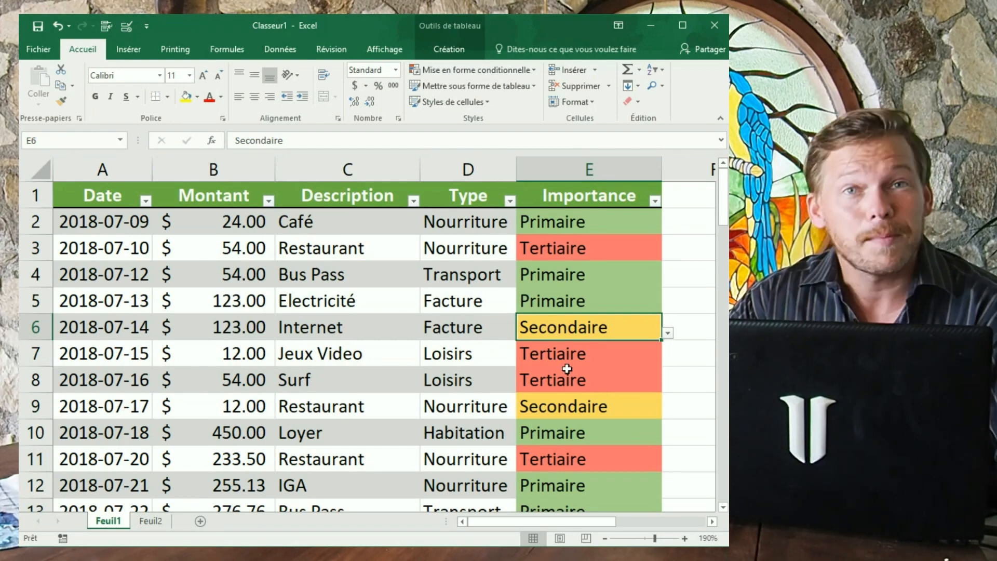
Step: Change the Importance of the Electricité expense in row 5 to Tertiaire and of the Bus Pass expense in row 4 to Secondaire
left_click(610, 292)
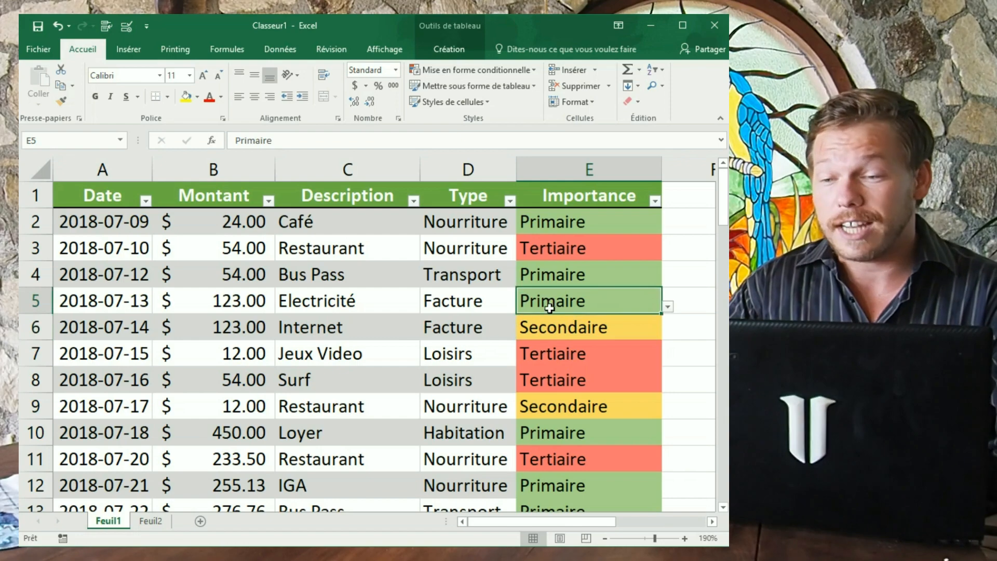
left_click(668, 308)
left_click(629, 354)
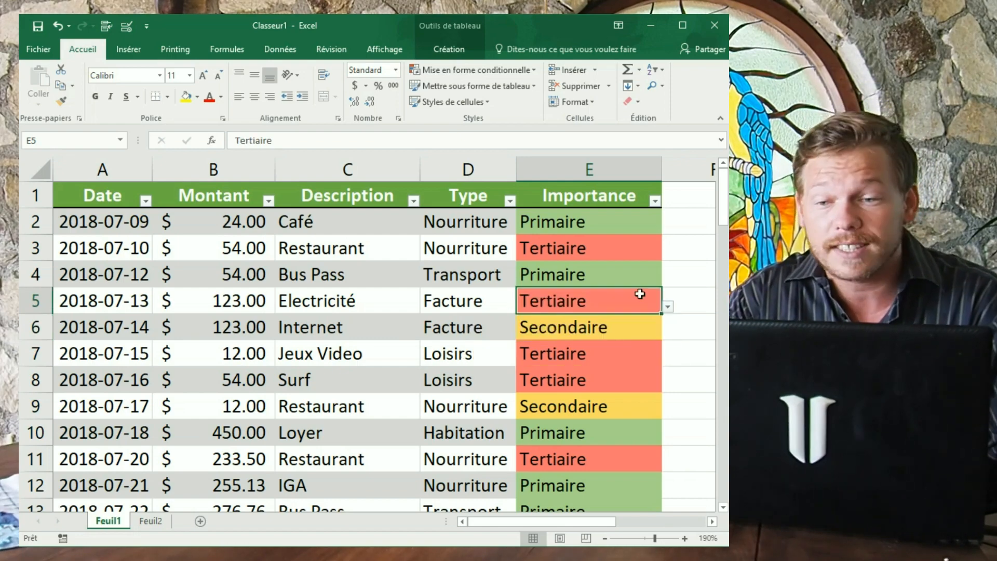
left_click(608, 275)
left_click(668, 281)
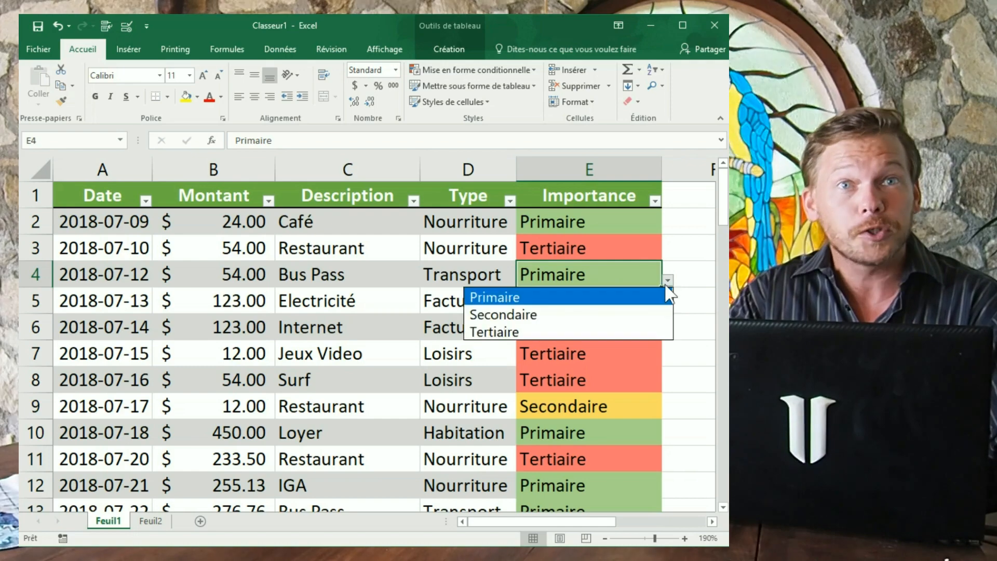
left_click(639, 315)
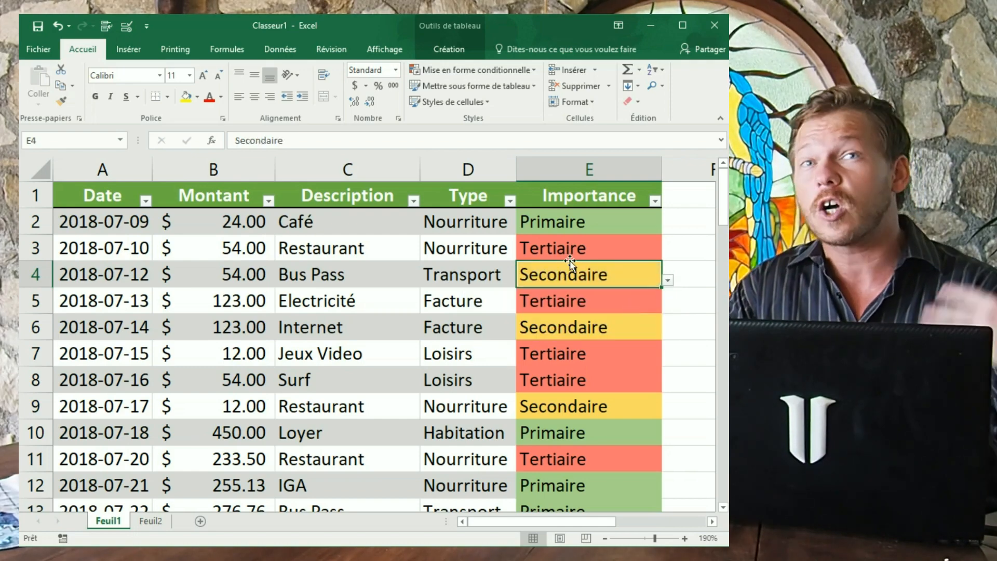
Step: Remove the total row from the end of the expense table
key("ctrl+Down")
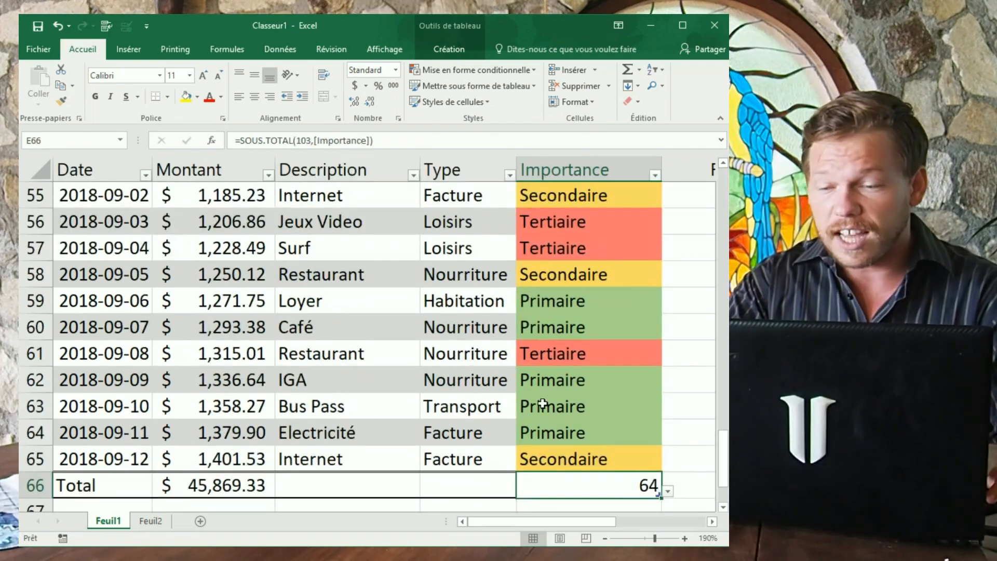
right_click(511, 413)
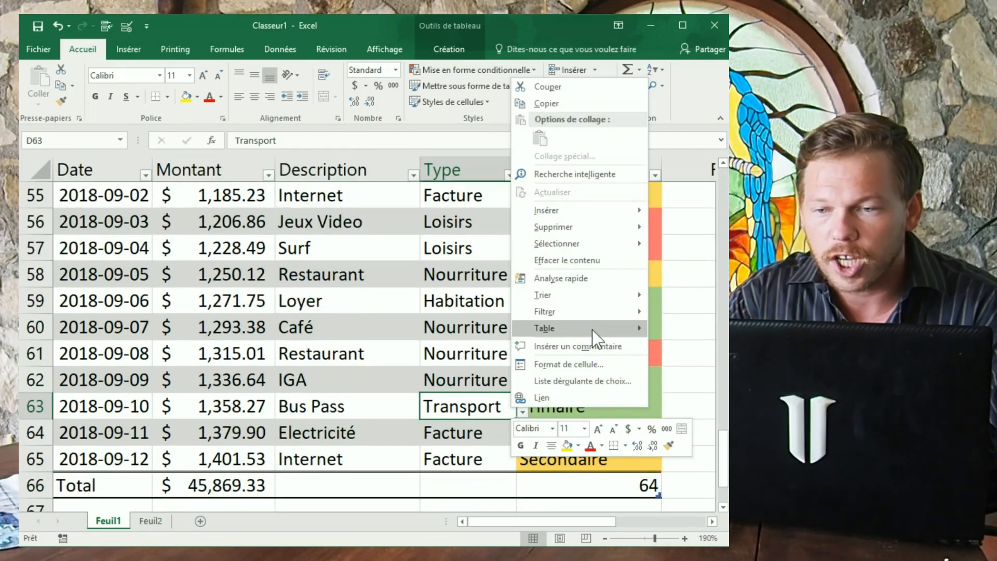
mouse_move(594, 332)
left_click(430, 328)
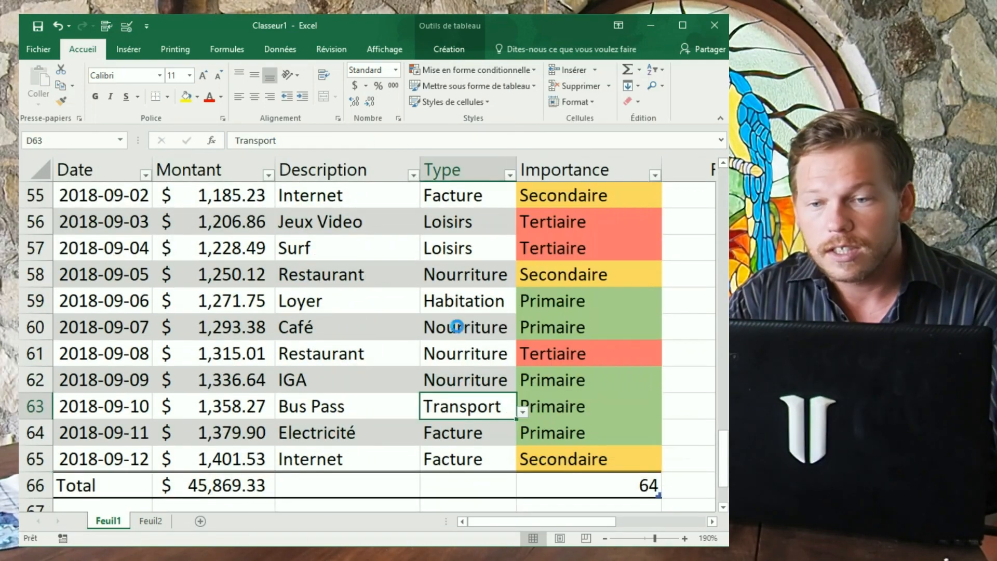
left_click(563, 495)
Step: Start a new expense in row 66 with an amount of 325 and the current date, 2018-07-09
left_click(267, 486)
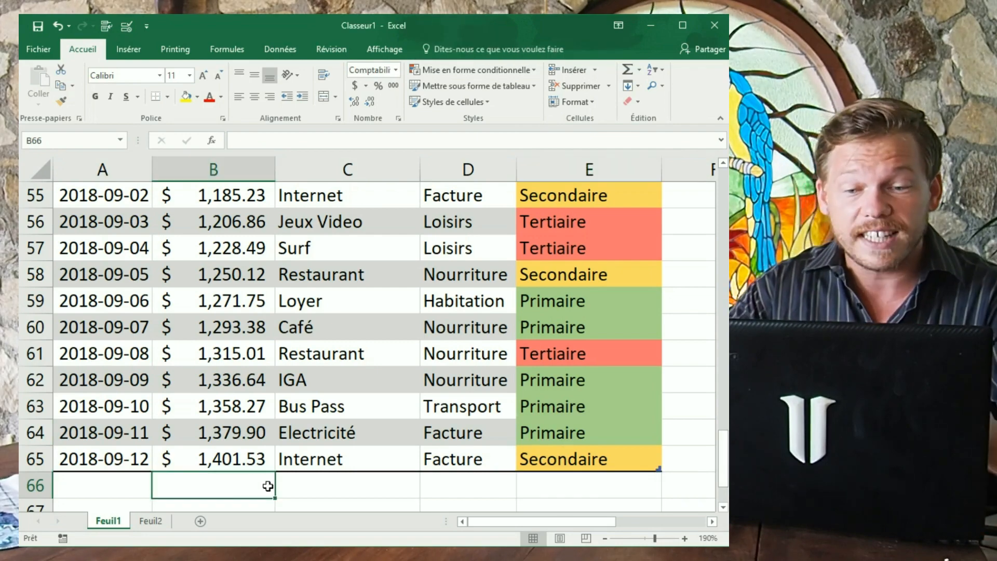
type("32")
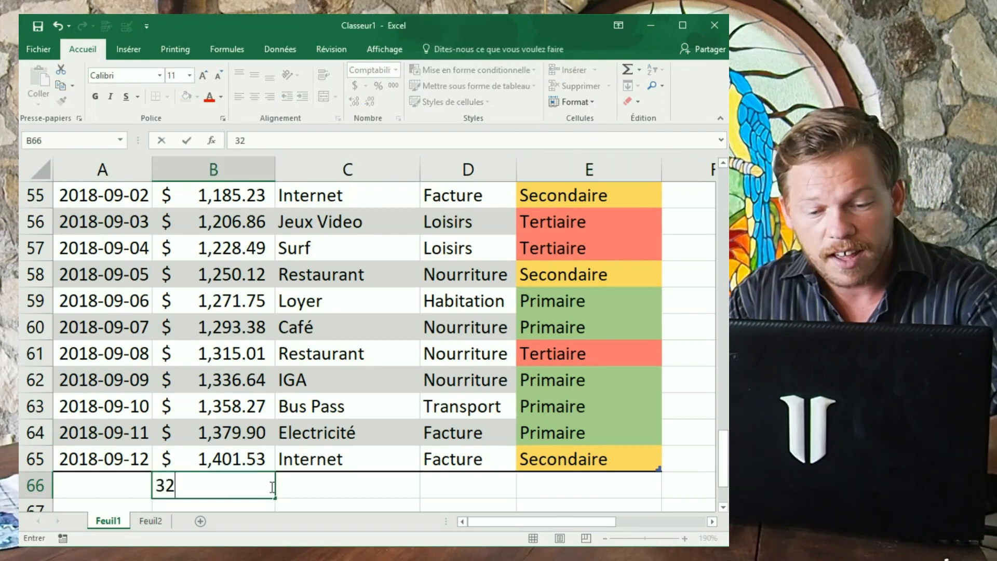
left_click(109, 487)
key("ctrl+;")
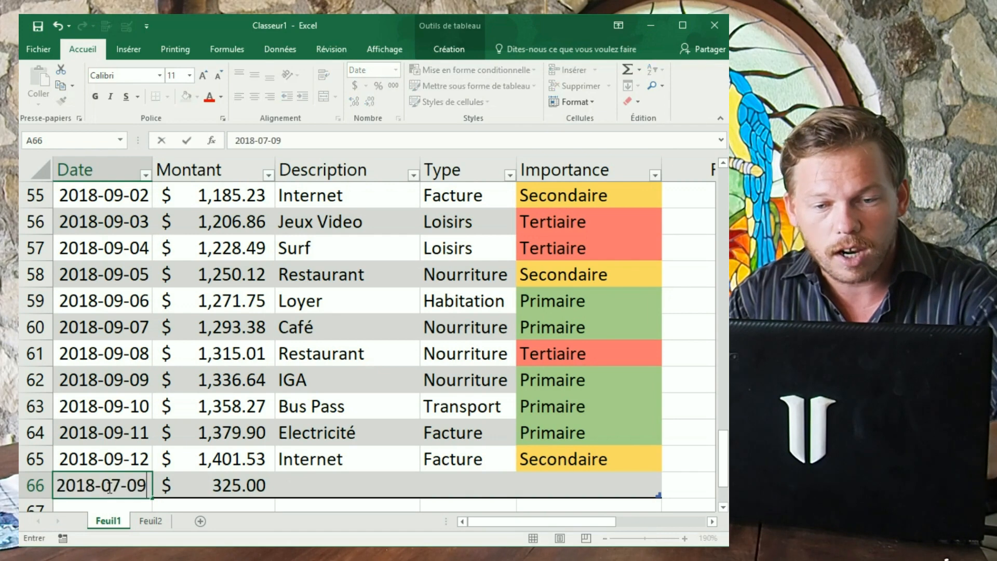
key("Tab")
key("Tab")
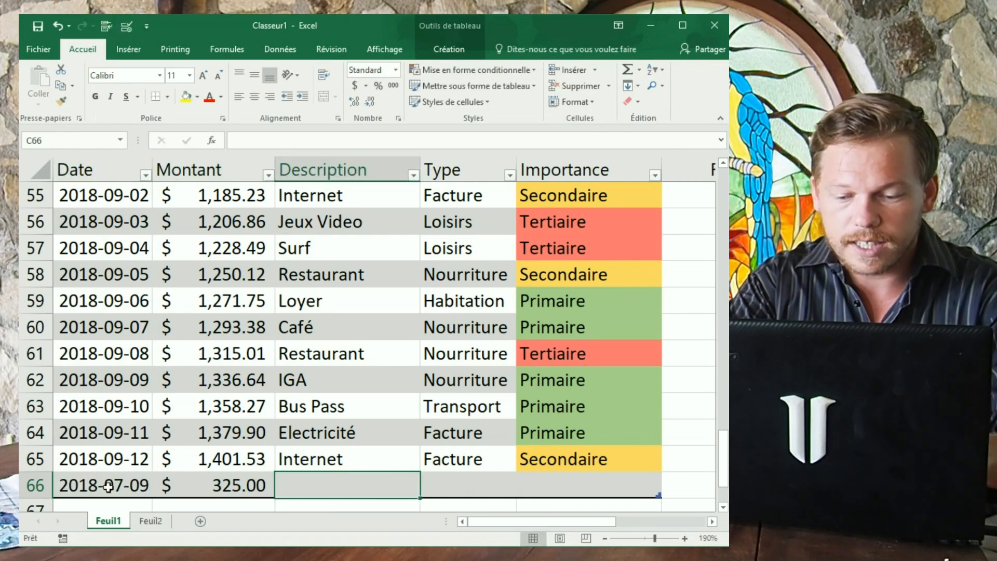
Step: Enter Musique as the description of the row 66 expense and choose Loisirs as its type
type("Musique")
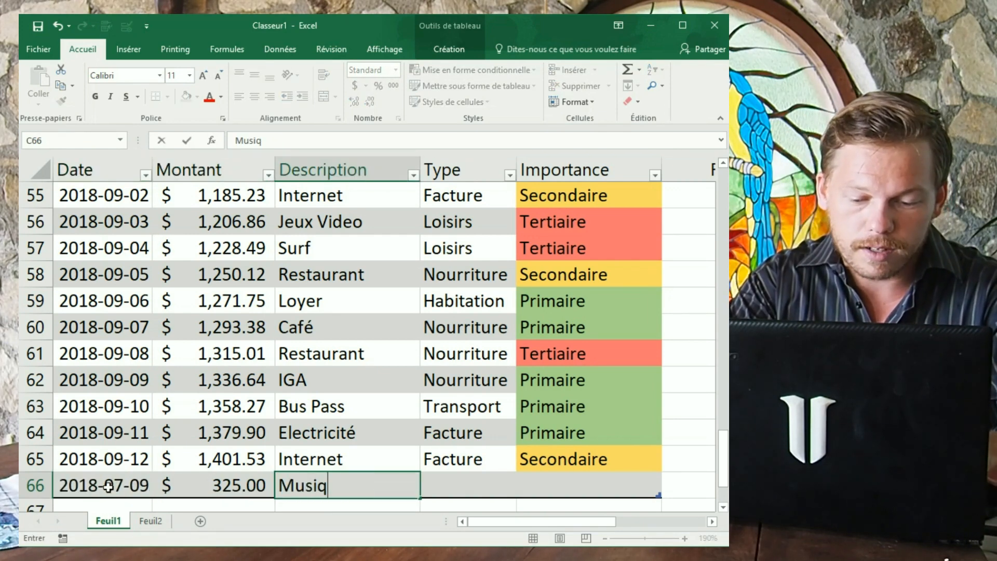
key("Tab")
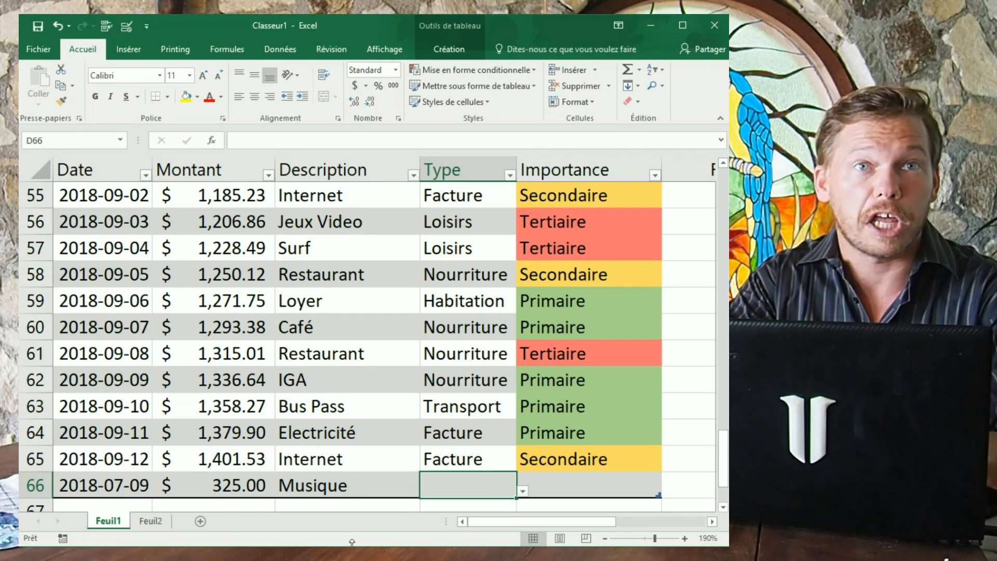
left_click(522, 491)
left_click(459, 457)
left_click(631, 485)
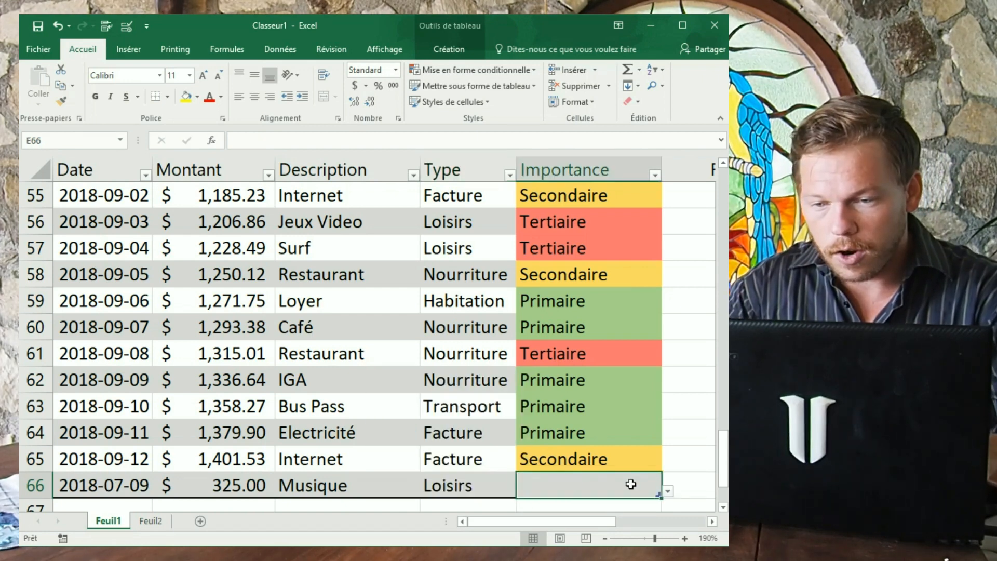
Step: Set the Importance of the Musique expense in row 66 to Tertiaire
left_click(668, 491)
left_click(626, 467)
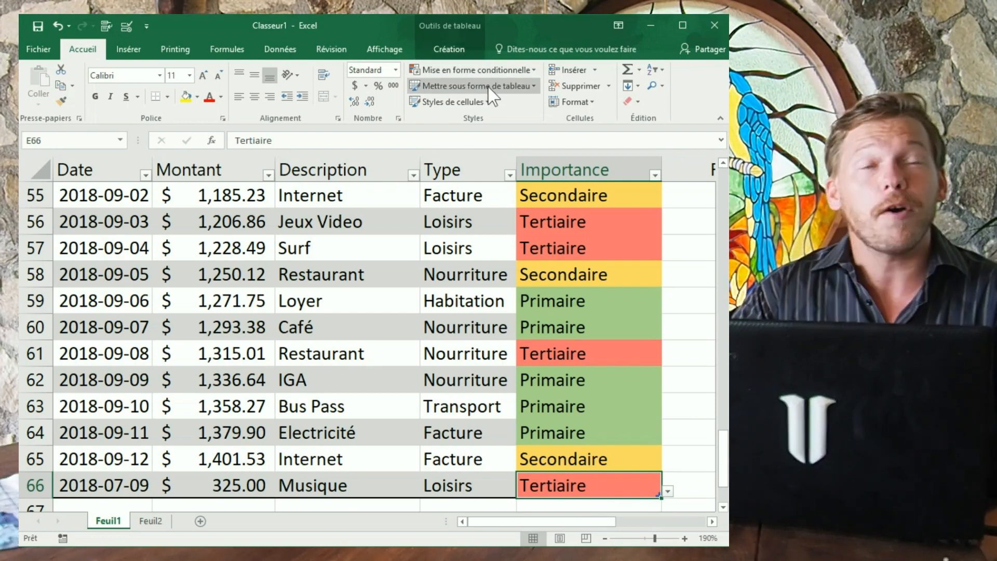
Step: Apply light blue gradient data bars to the amounts in the Montant column using conditional formatting
left_click(485, 71)
mouse_move(448, 98)
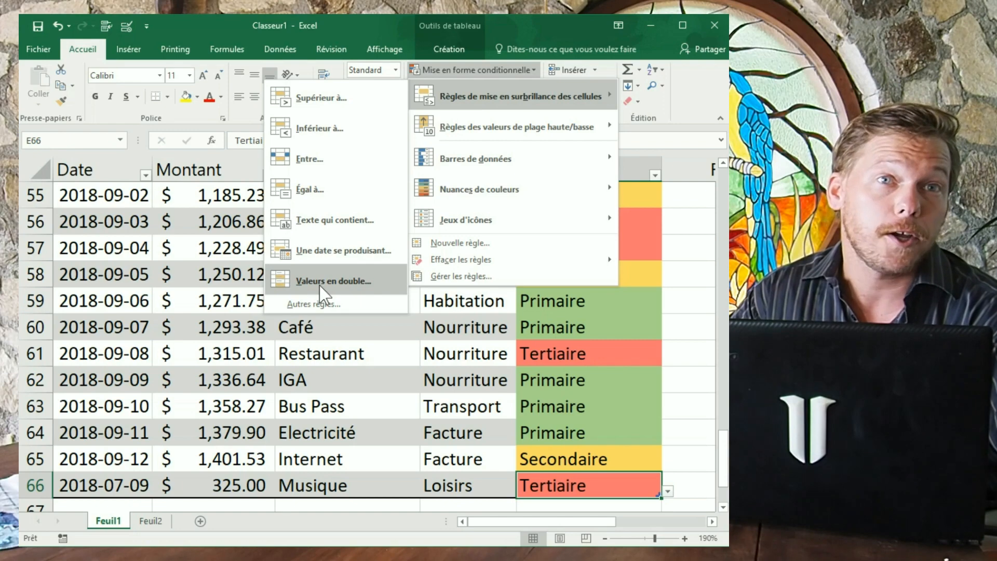
mouse_move(570, 142)
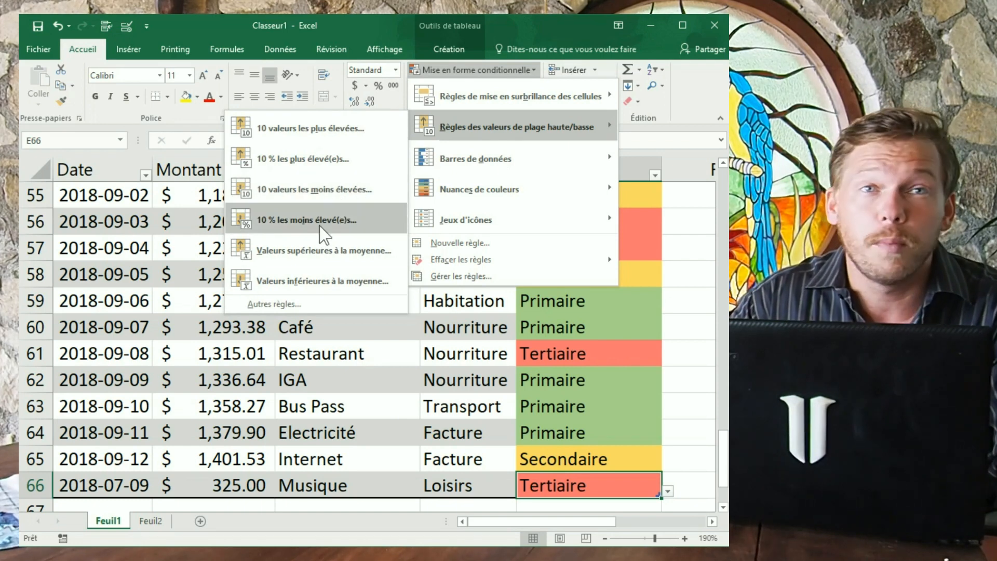
left_click(190, 162)
left_click(190, 162)
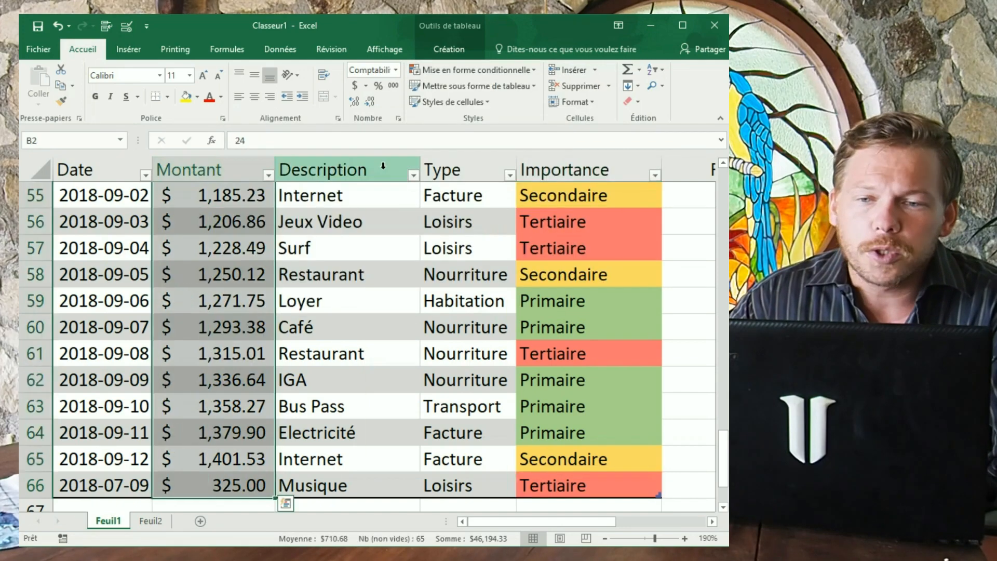
left_click(519, 70)
mouse_move(520, 154)
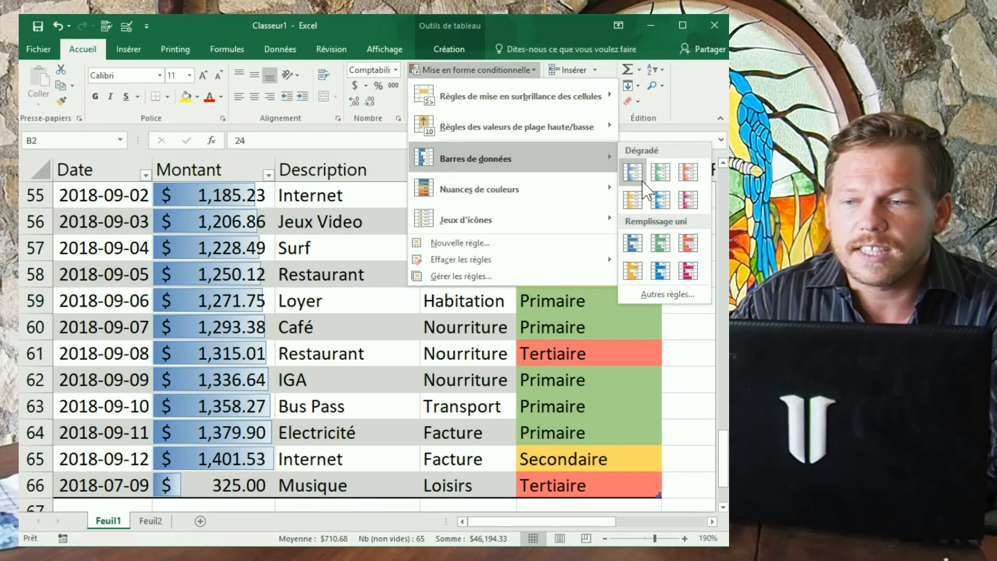
left_click(662, 199)
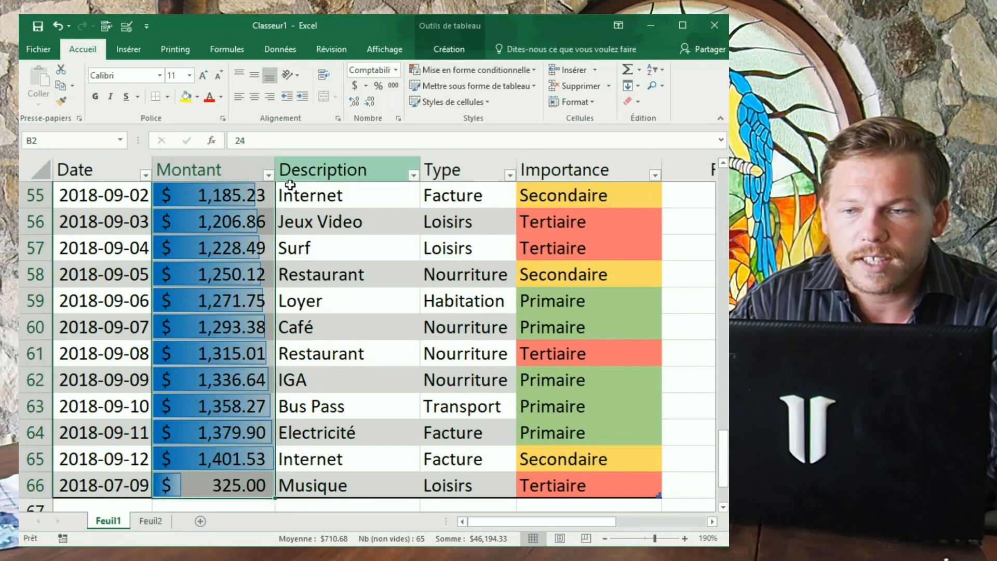
Step: Sort the expense table by Type from A to Z and review the data bars among the Facture rows
left_click(511, 177)
left_click(507, 190)
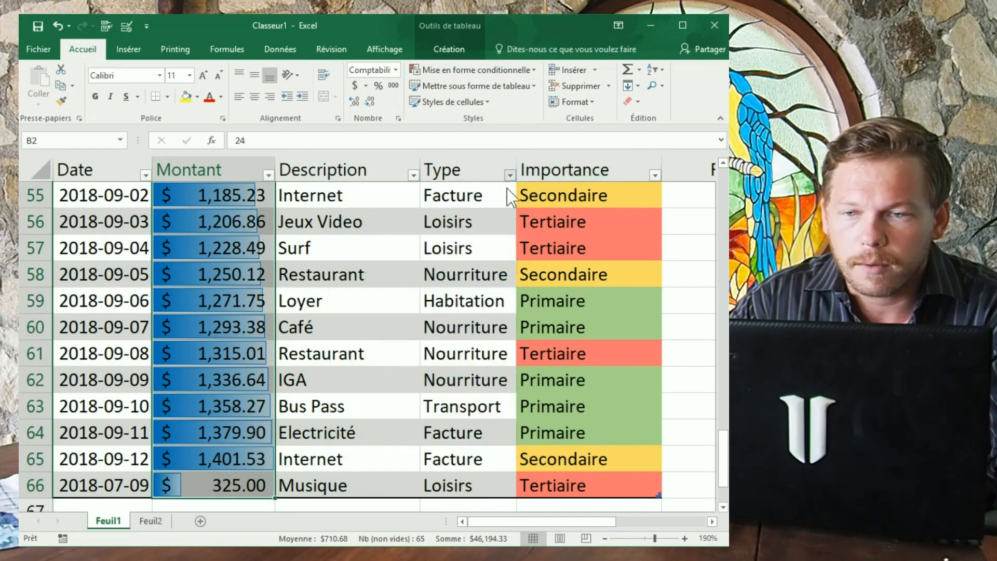
scroll(312, 266, "up", 10)
left_click(296, 266)
scroll(296, 265, "up", 8)
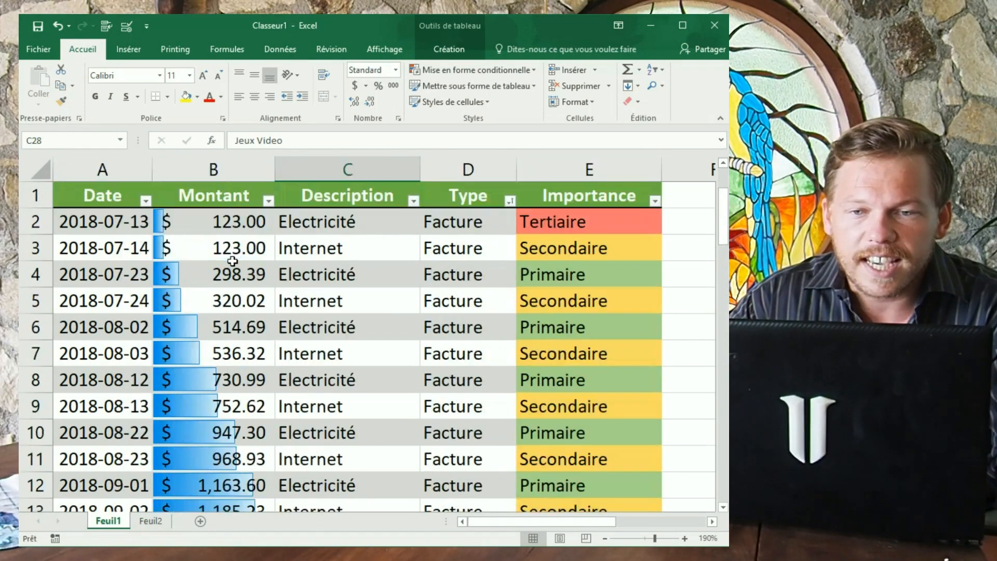
scroll(239, 450, "down", 3)
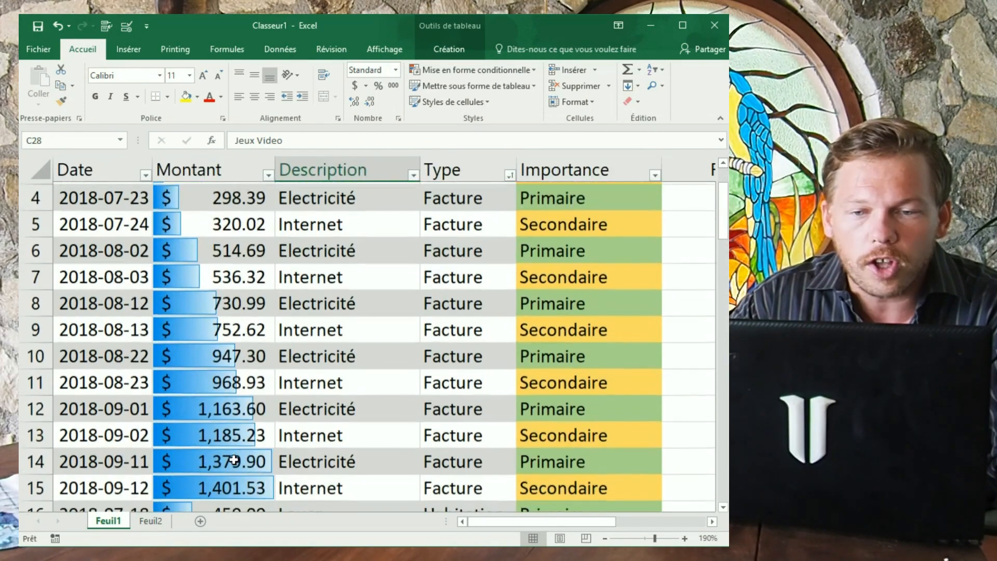
scroll(242, 398, "up", 3)
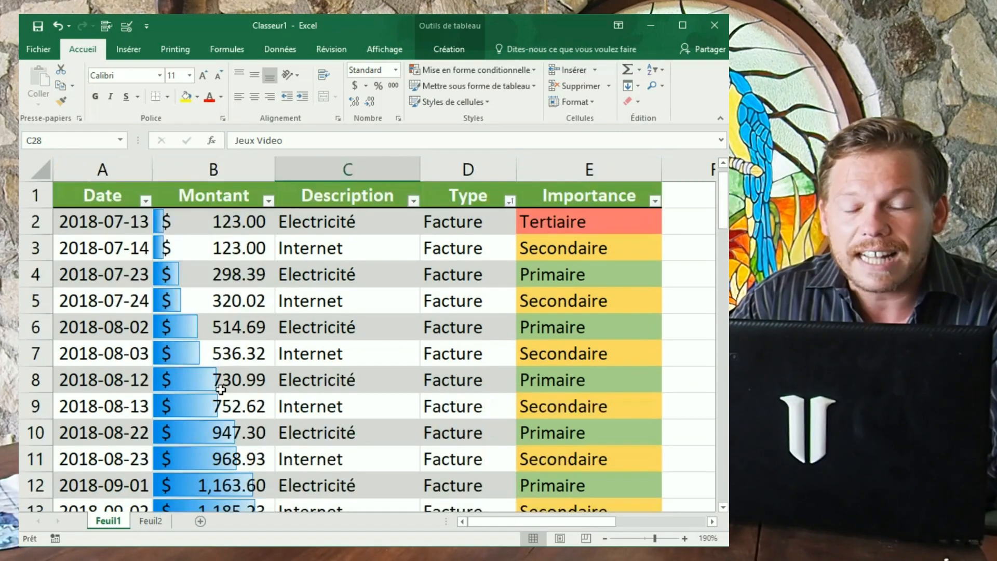
Step: Undo the sort by Type and the blue data bars on the Montant column
left_click(213, 171)
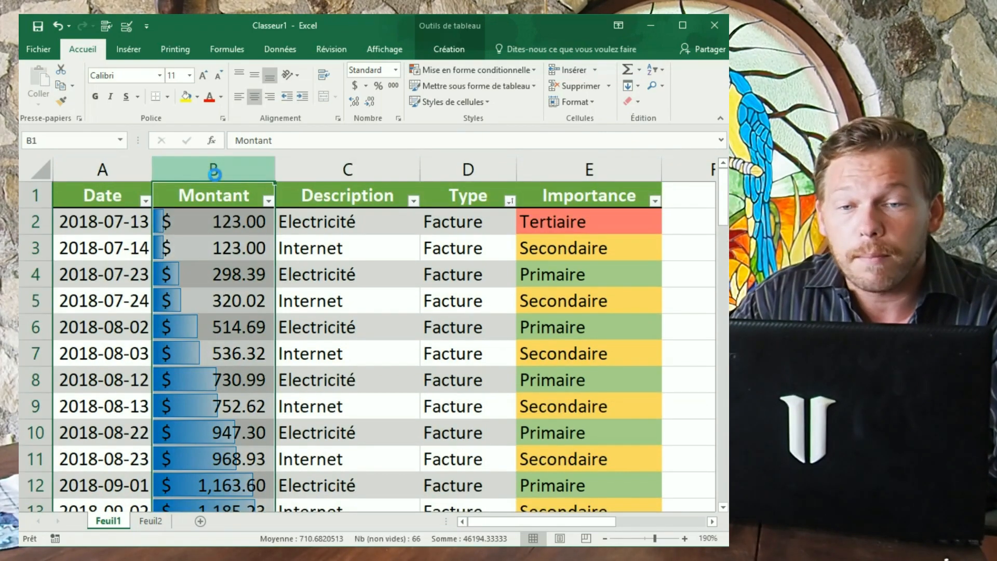
key("ctrl+z")
key("ctrl+z")
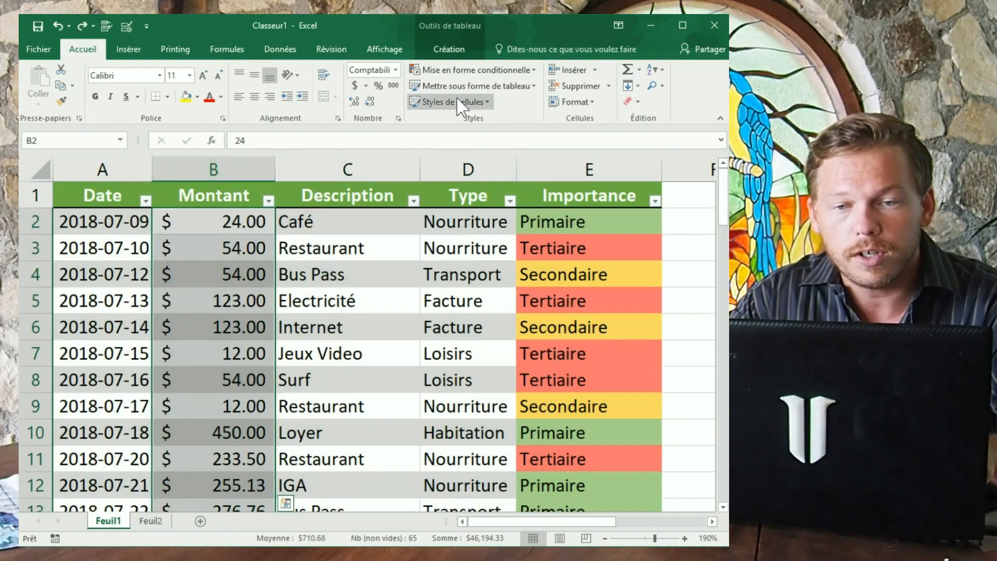
Step: Apply solid red data bars to the whole Montant column using conditional formatting
left_click(448, 49)
left_click(81, 49)
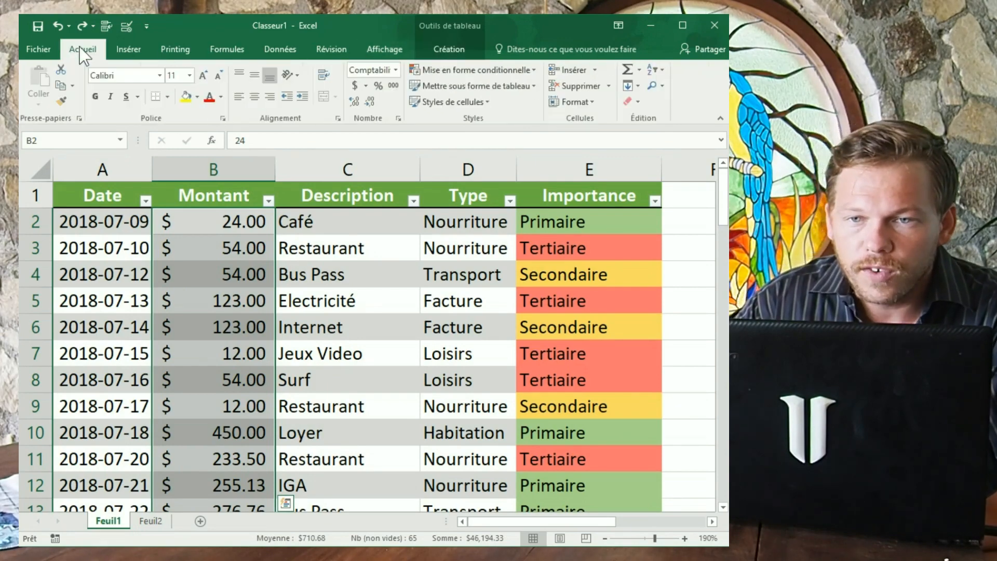
left_click(474, 68)
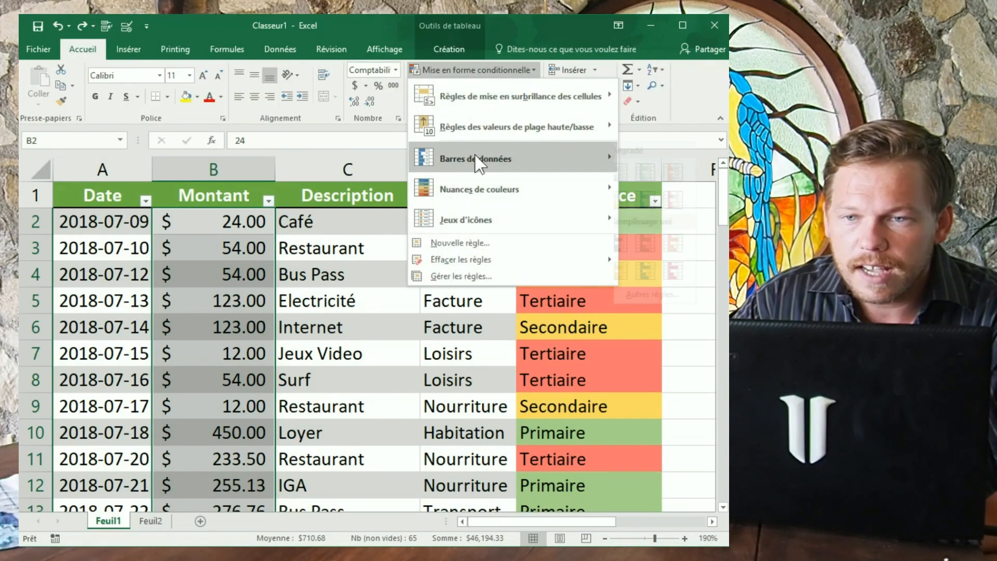
left_click(230, 162)
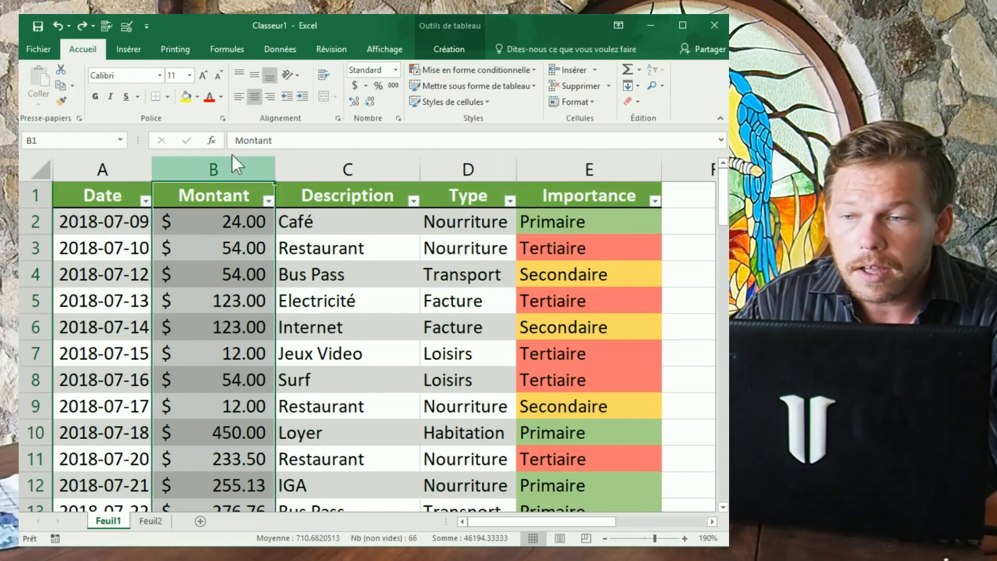
left_click(462, 73)
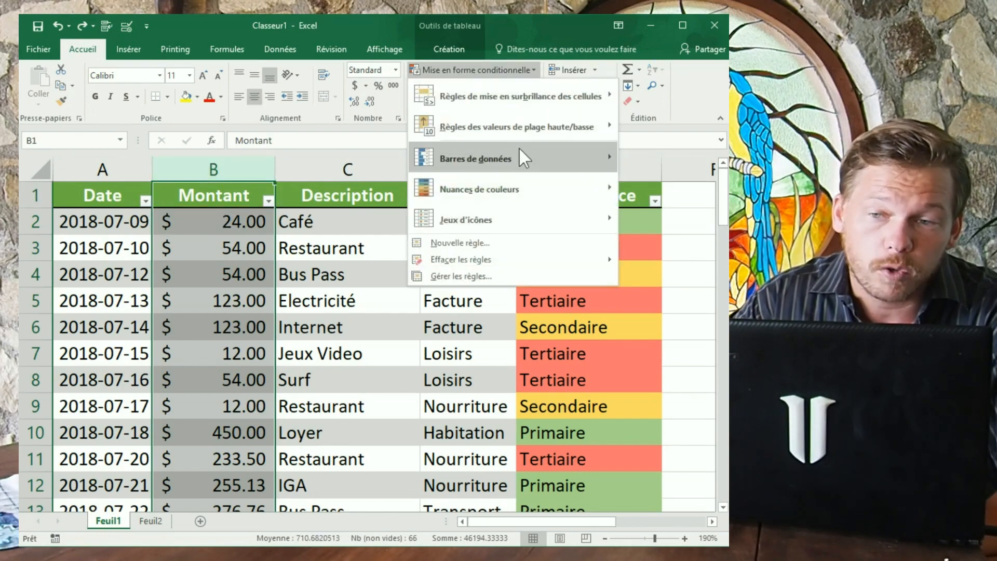
mouse_move(519, 148)
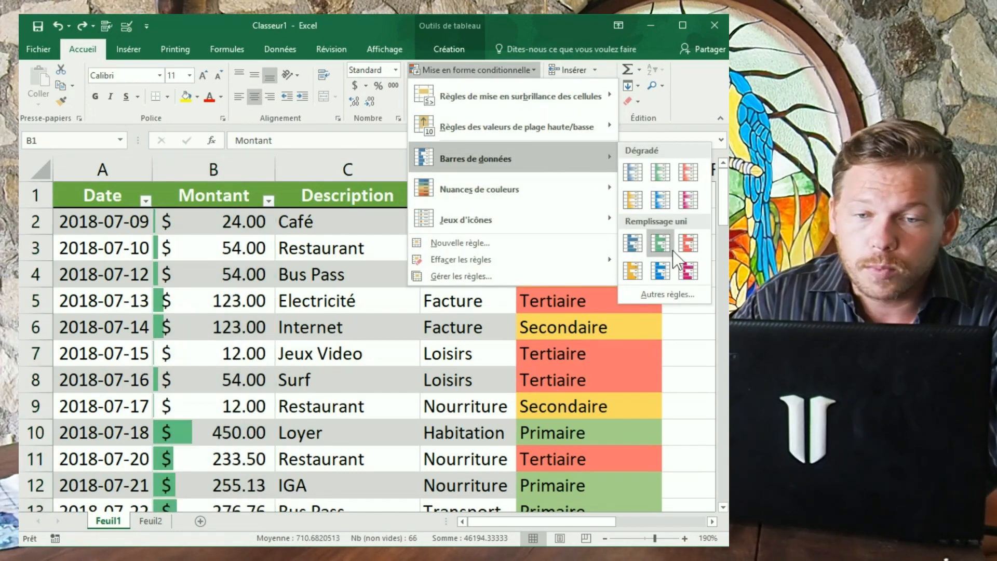
left_click(690, 244)
scroll(329, 340, "down", 5)
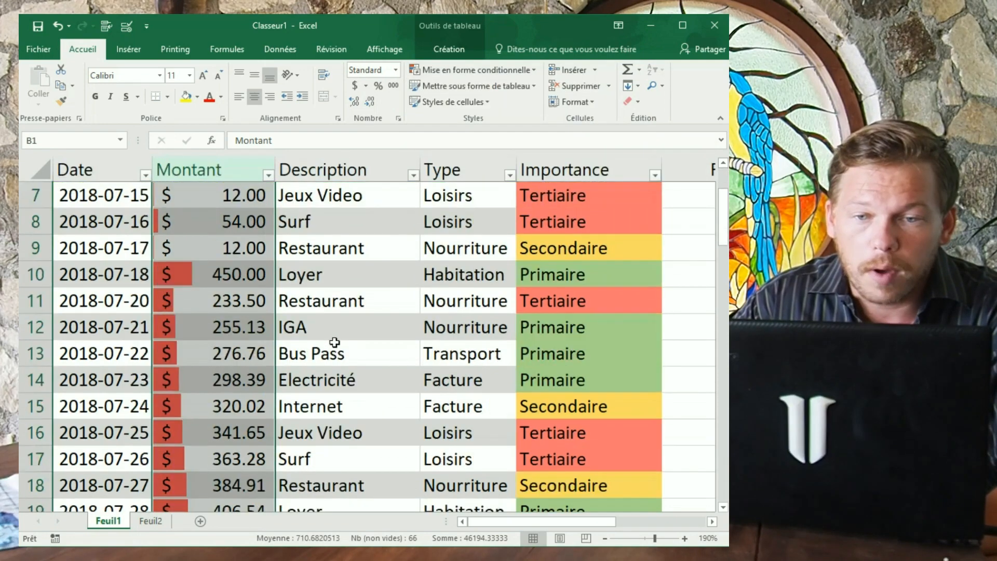
scroll(200, 335, "up", 5)
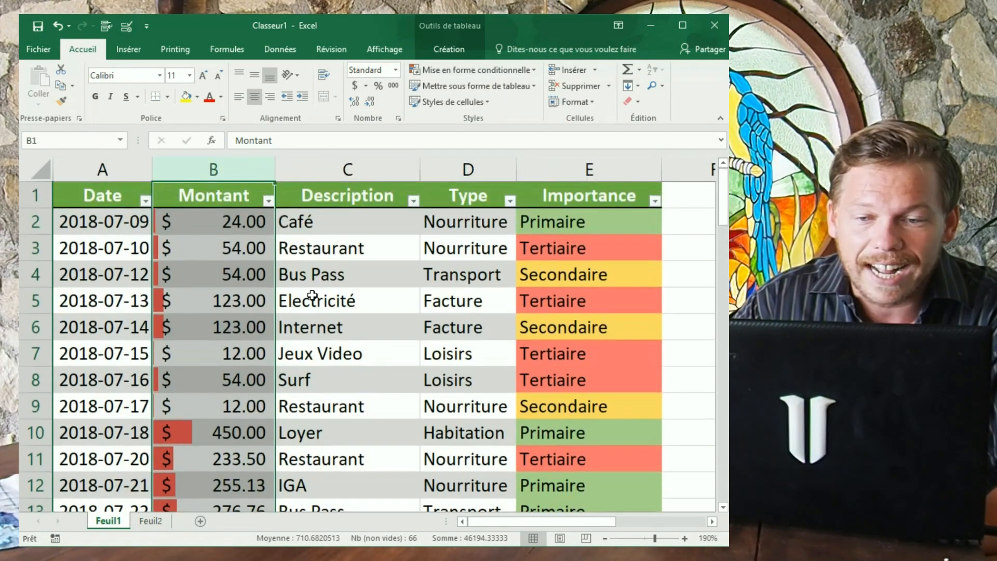
Step: Add a red-white-blue color scale to the Montant column, with red for high amounts and blue for low ones
left_click(491, 72)
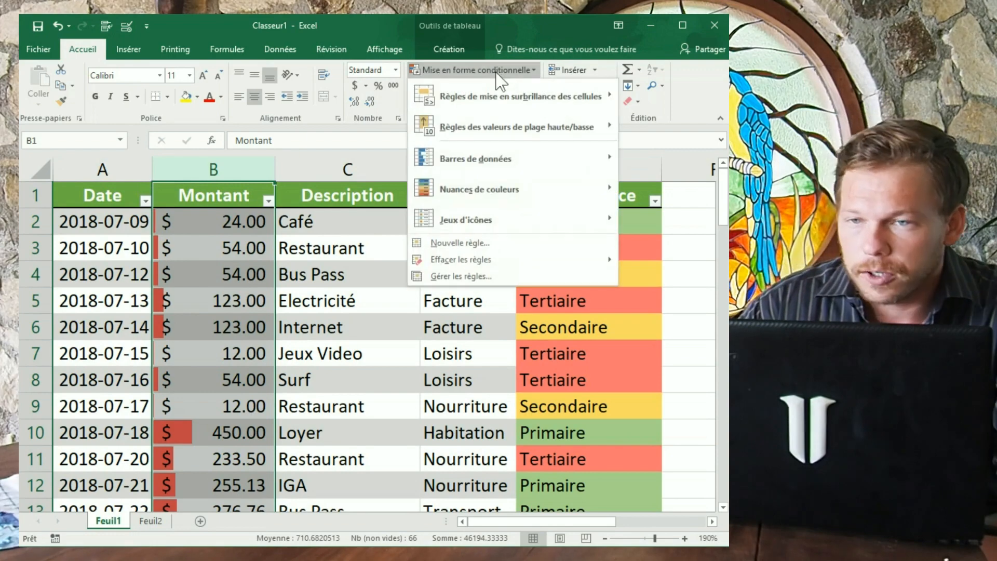
mouse_move(507, 180)
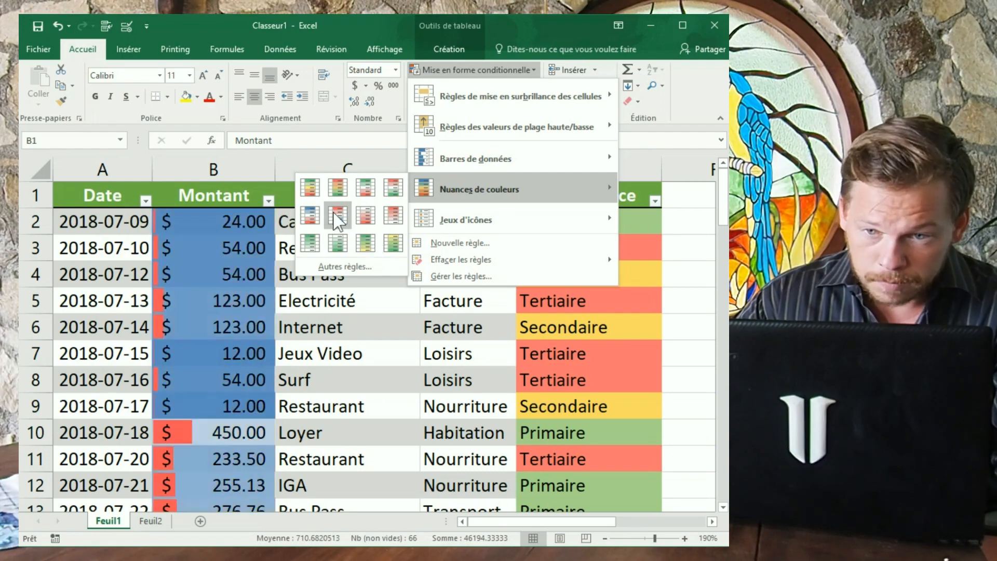
left_click(337, 215)
scroll(208, 437, "down", 1)
scroll(230, 410, "down", 7)
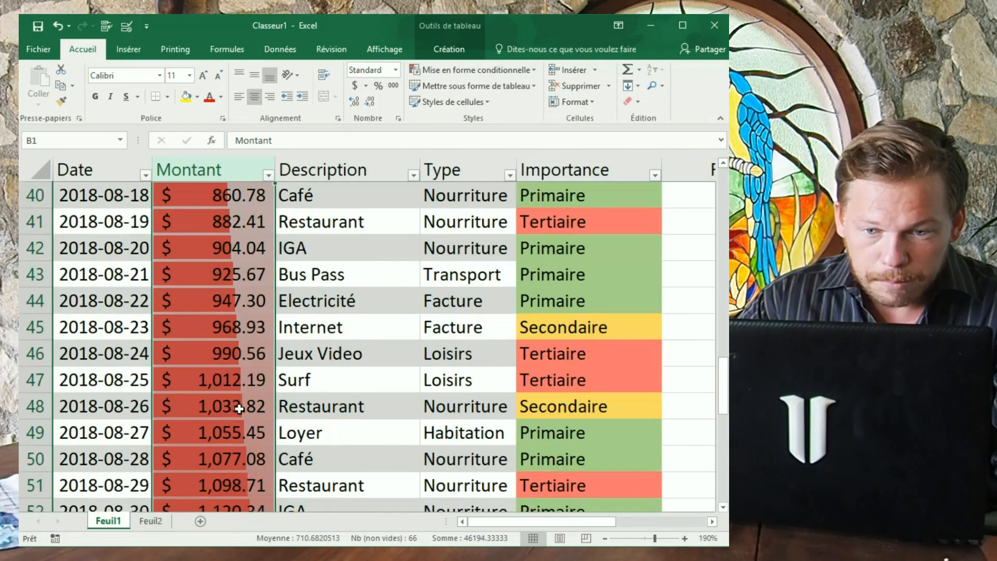
scroll(249, 338, "up", 15)
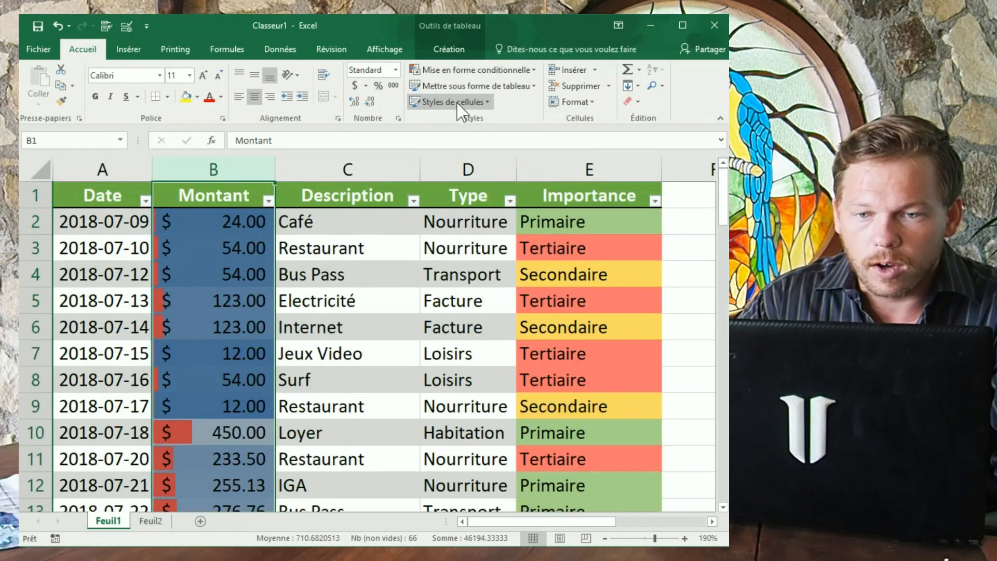
Step: View the formula-based rule type among the new conditional formatting rule options, and close the dialog without creating a rule
left_click(503, 71)
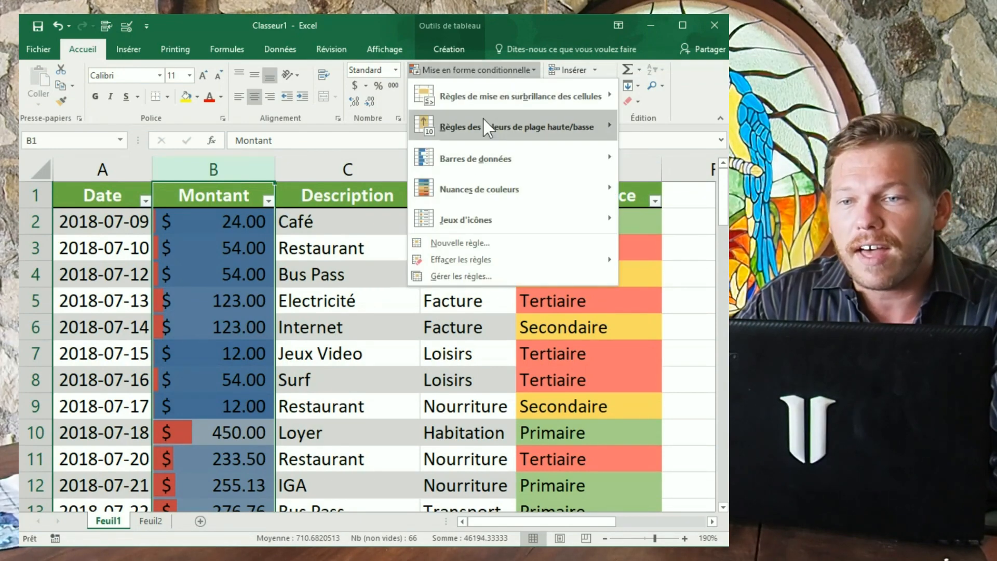
mouse_move(515, 219)
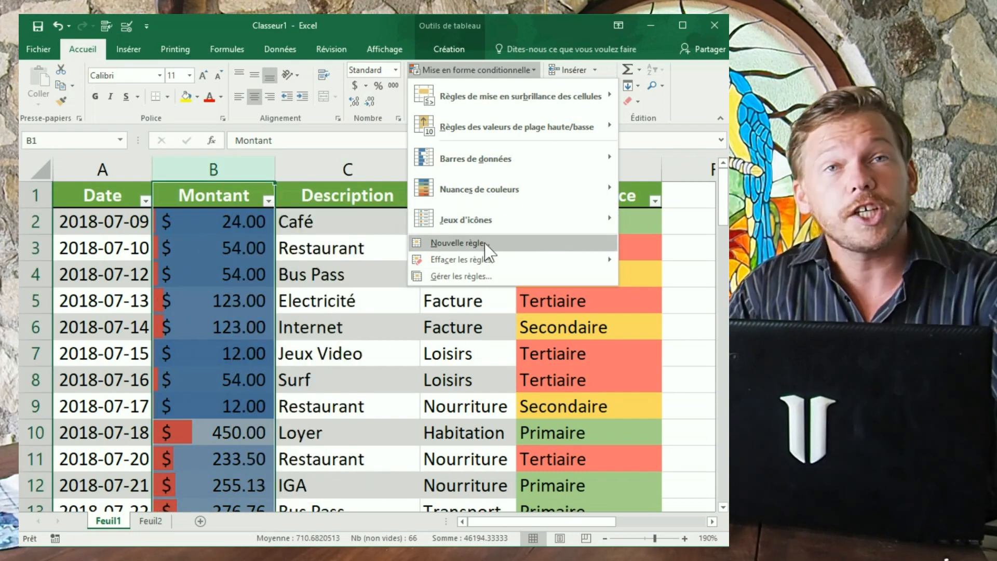
left_click(484, 244)
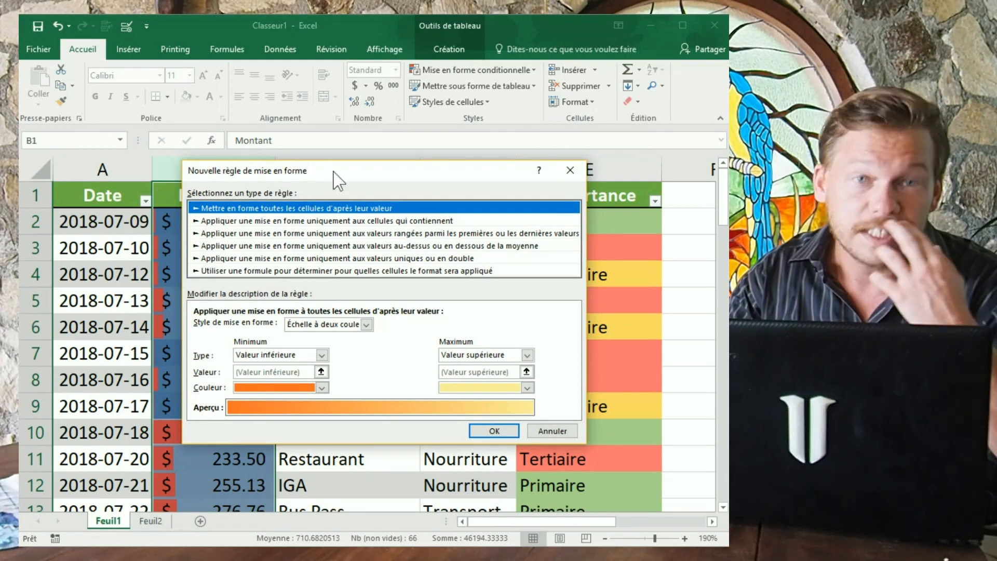
left_click(405, 271)
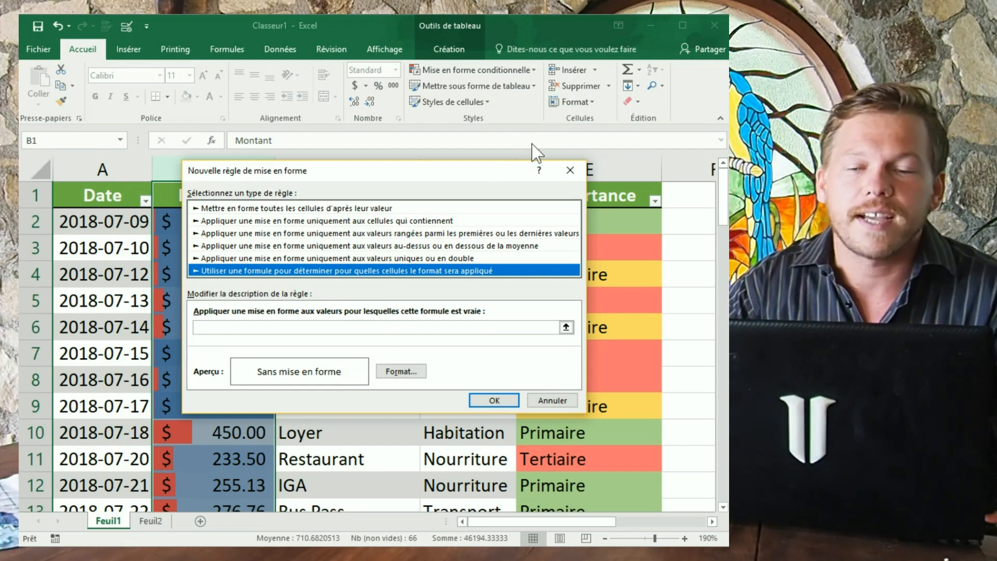
left_click(570, 171)
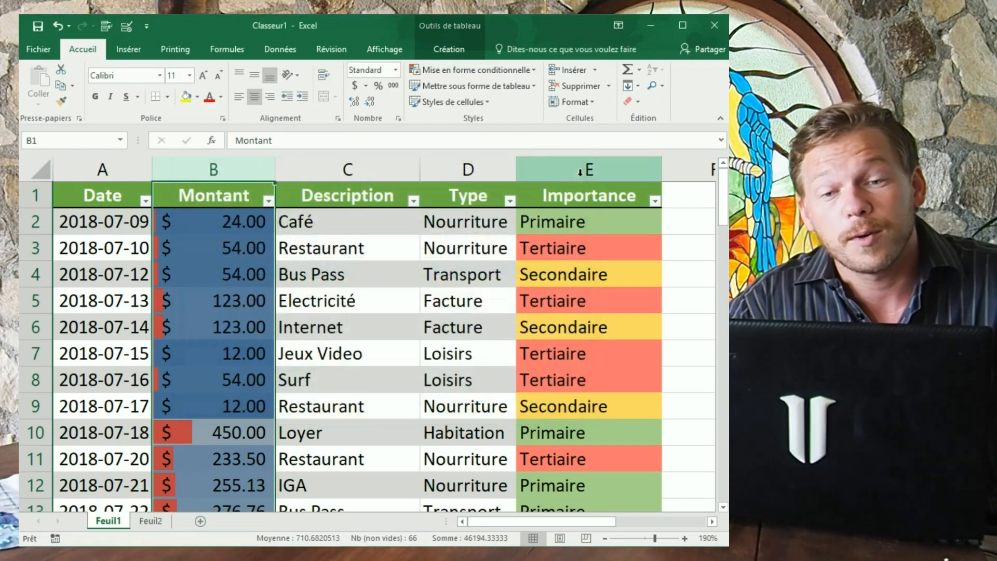